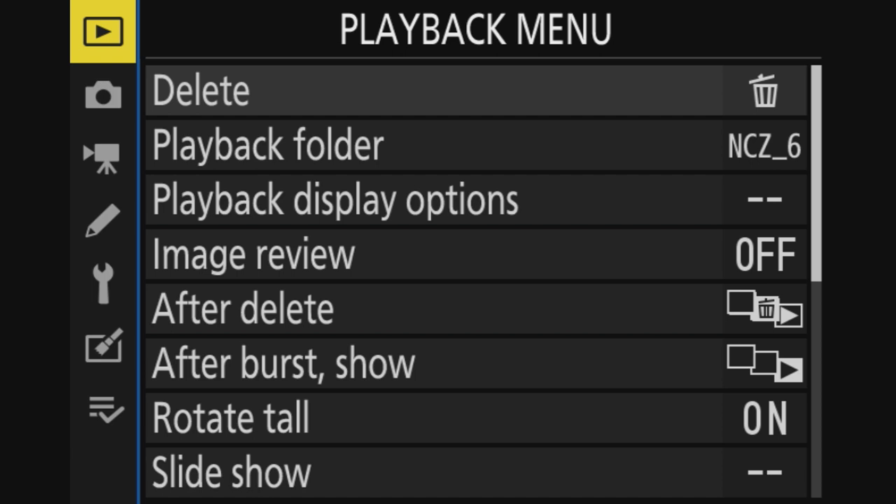
In the photo shooting settings, select the storage folder by number and set it to 208.
{"action": "key", "text": "Down"}
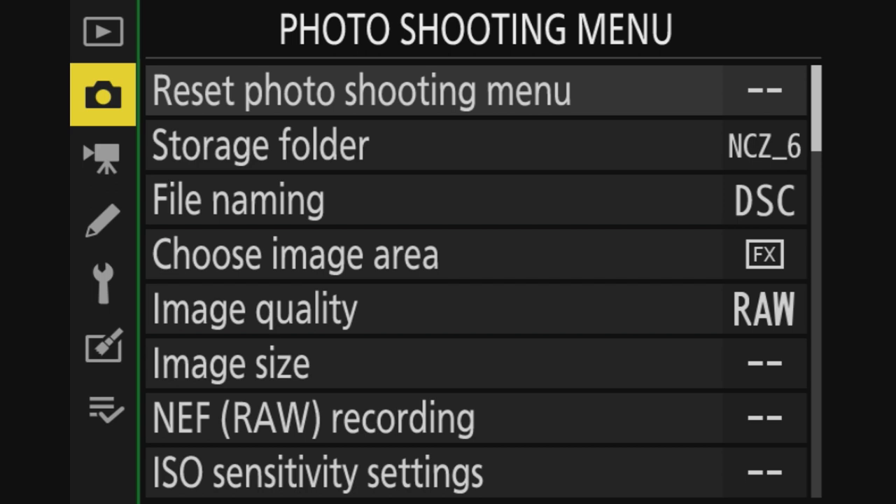
{"action": "key", "text": "Right"}
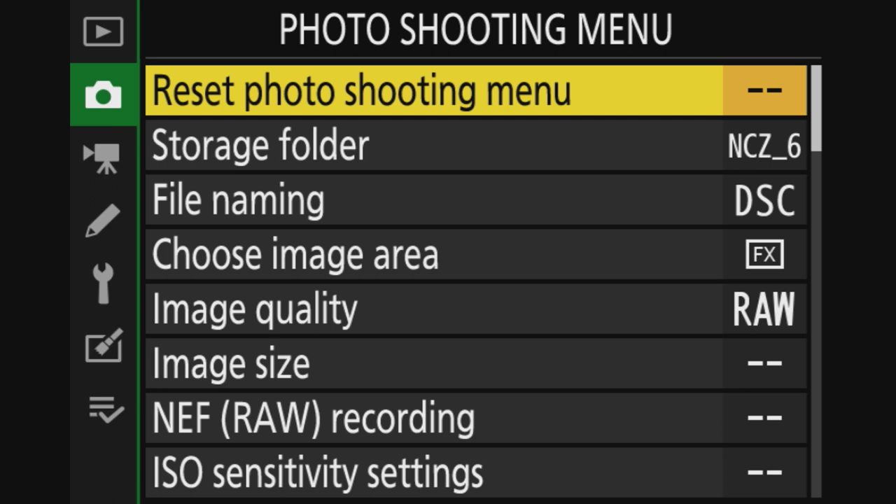
{"action": "key", "text": "Down"}
{"action": "key", "text": "Right"}
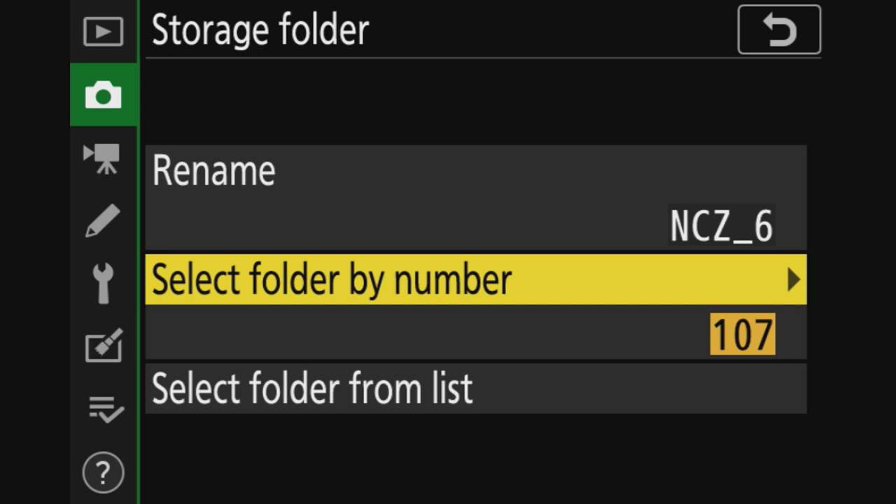
{"action": "key", "text": "Right"}
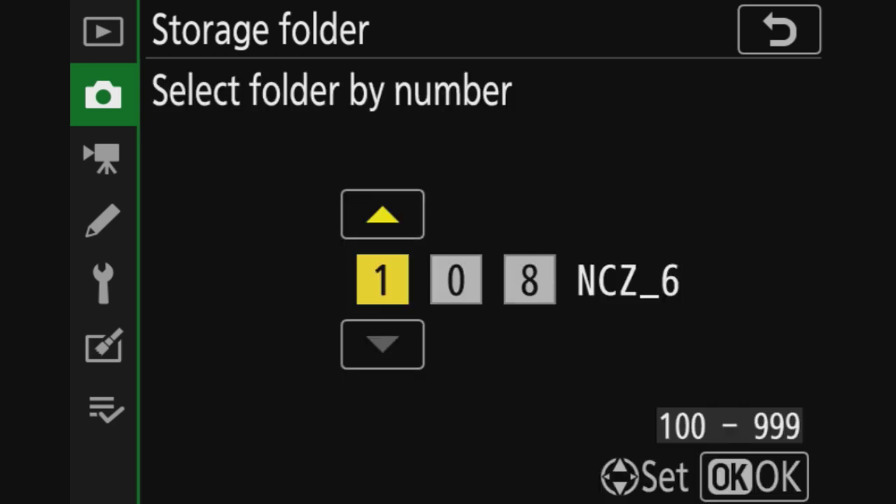
{"action": "key", "text": "Right"}
{"action": "key", "text": "Right"}
{"action": "key", "text": "Left"}
{"action": "key", "text": "Left"}
{"action": "key", "text": "Up"}
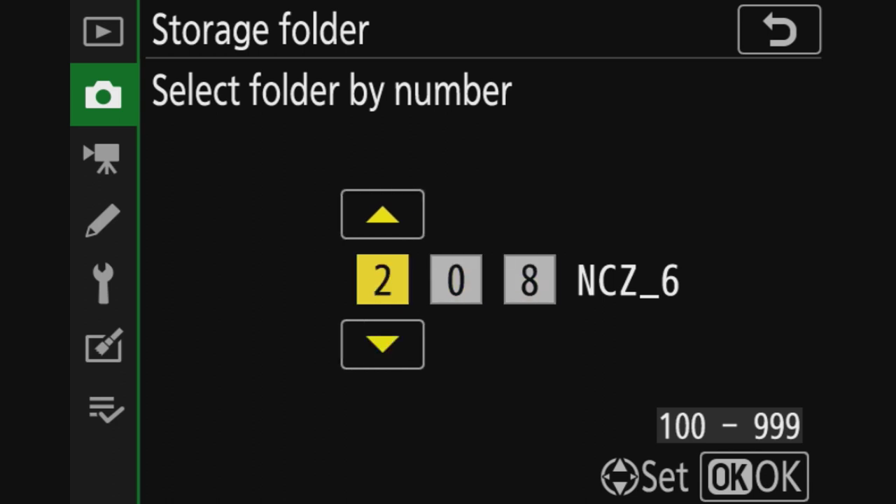
{"action": "key", "text": "Return"}
Choose 208NCZ_6 from the list of storage folders and return to the photo shooting settings.
{"action": "key", "text": "Right"}
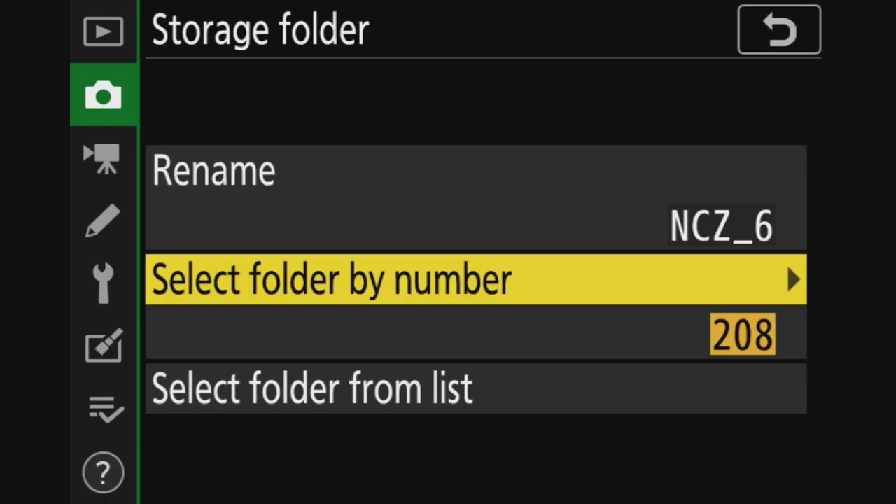
{"action": "key", "text": "Down"}
{"action": "key", "text": "Right"}
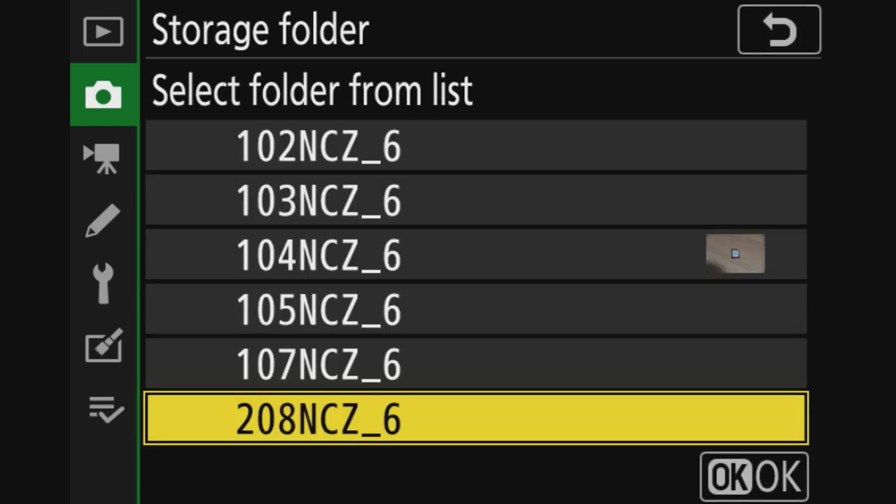
{"action": "key", "text": "Return"}
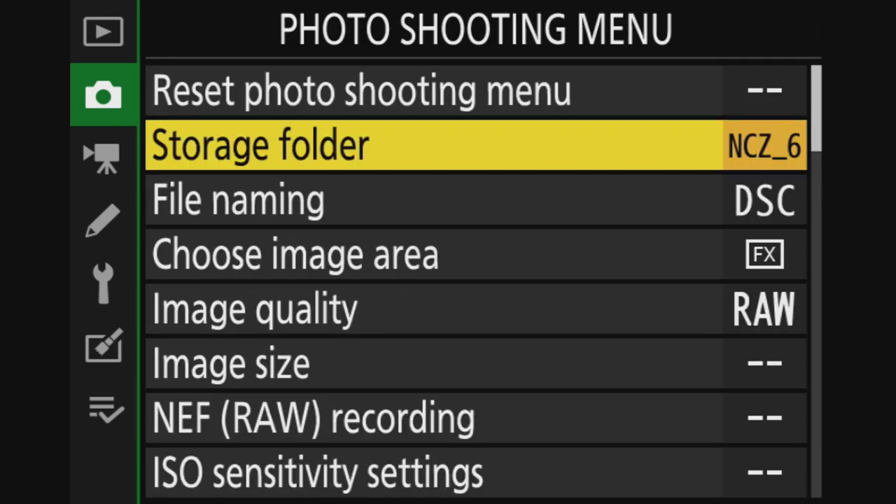
{"action": "key", "text": "Right"}
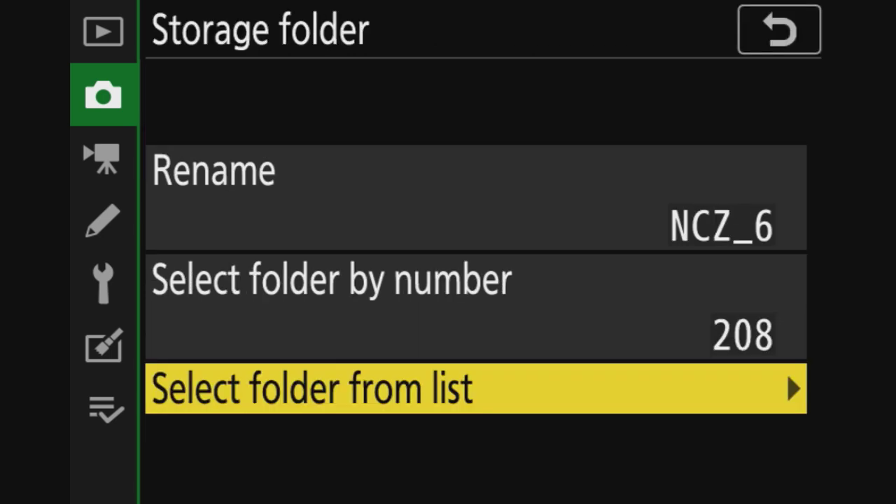
{"action": "key", "text": "Up"}
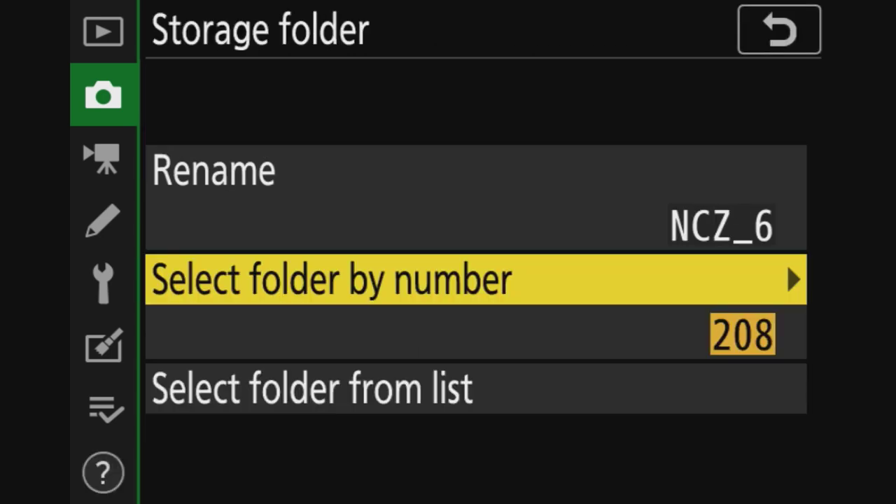
{"action": "key", "text": "Left"}
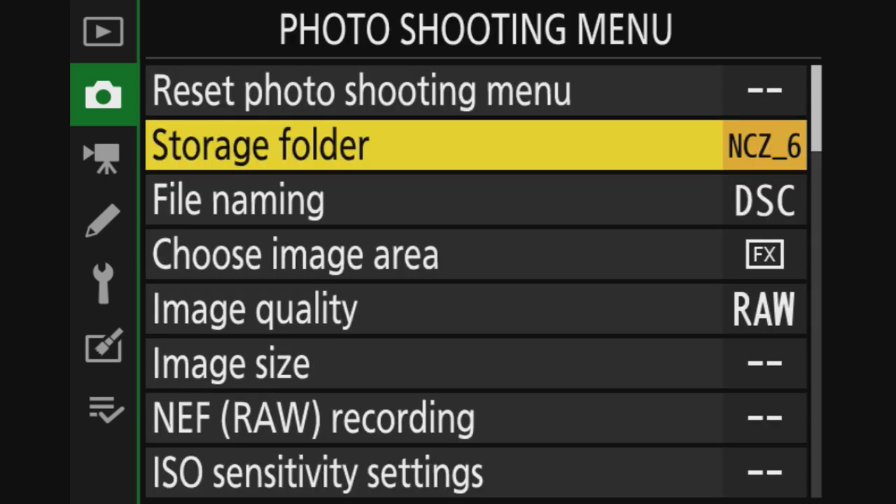
View the file naming patterns for sRGB and Adobe RGB images.
{"action": "key", "text": "Down"}
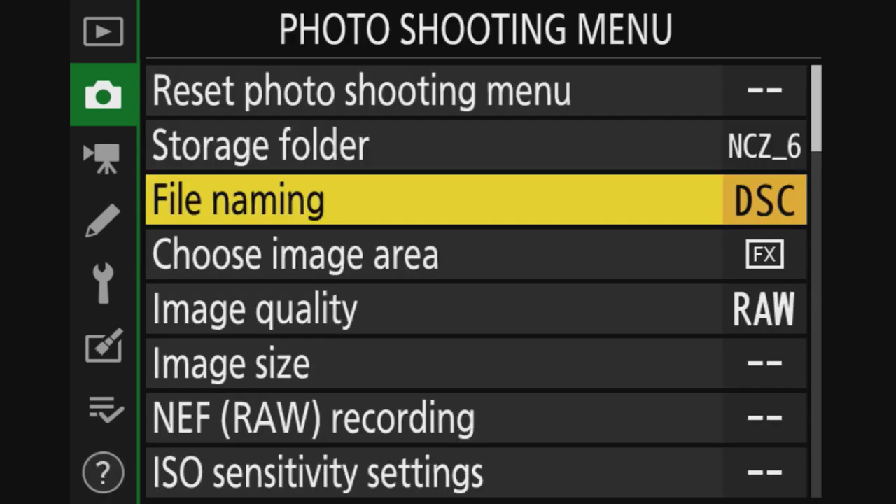
{"action": "key", "text": "Right"}
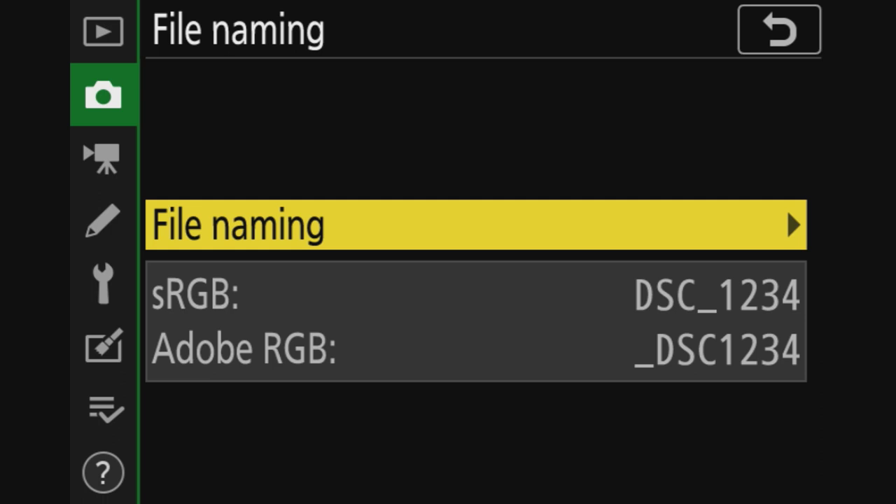
{"action": "key", "text": "Left"}
Set the image area to FX (36x24).
{"action": "key", "text": "Down"}
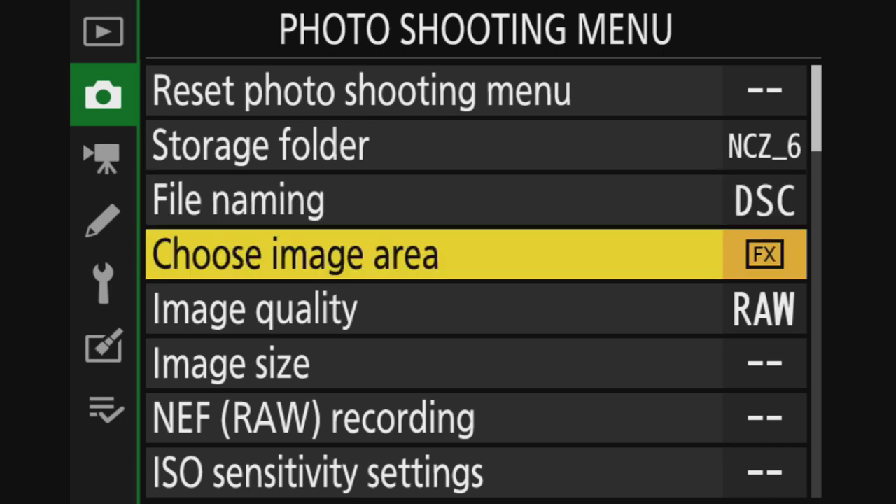
{"action": "key", "text": "Right"}
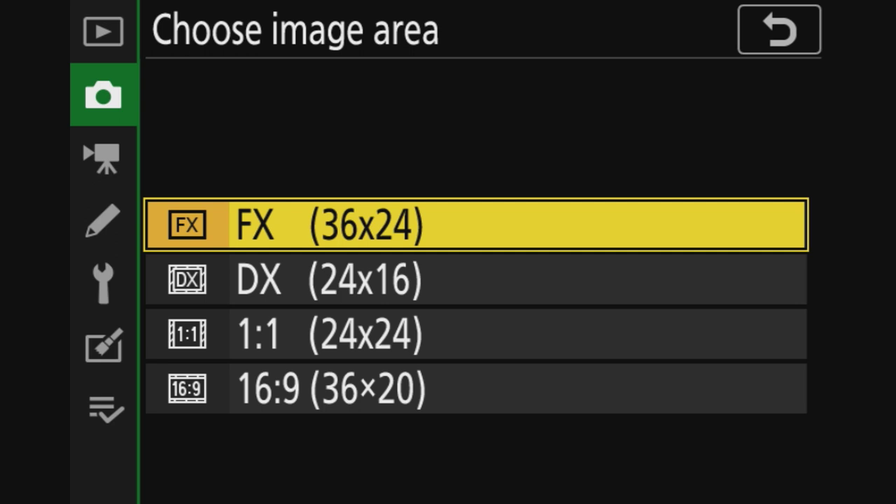
{"action": "key", "text": "Return"}
Examine all the image quality options, covering TIFF (RGB), the JPEG grades and the NEF (RAW) + JPEG combinations.
{"action": "key", "text": "Down"}
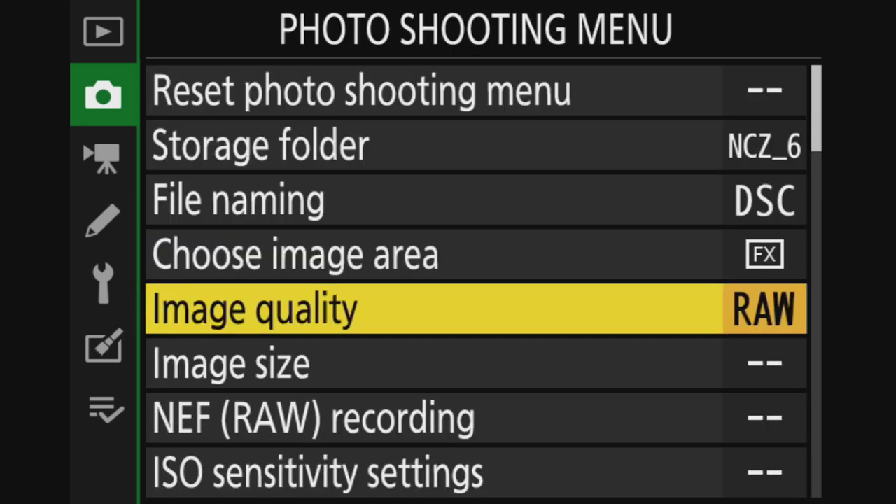
{"action": "key", "text": "Return"}
{"action": "key", "text": "Down"}
{"action": "key", "text": "Down"}
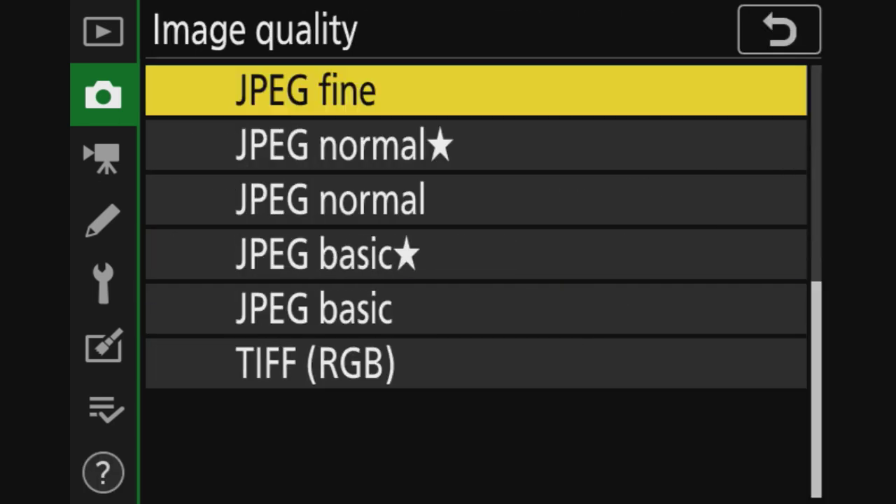
{"action": "key", "text": "Down"}
{"action": "key", "text": "Down"}
{"action": "key", "text": "Down"}
{"action": "key", "text": "Down"}
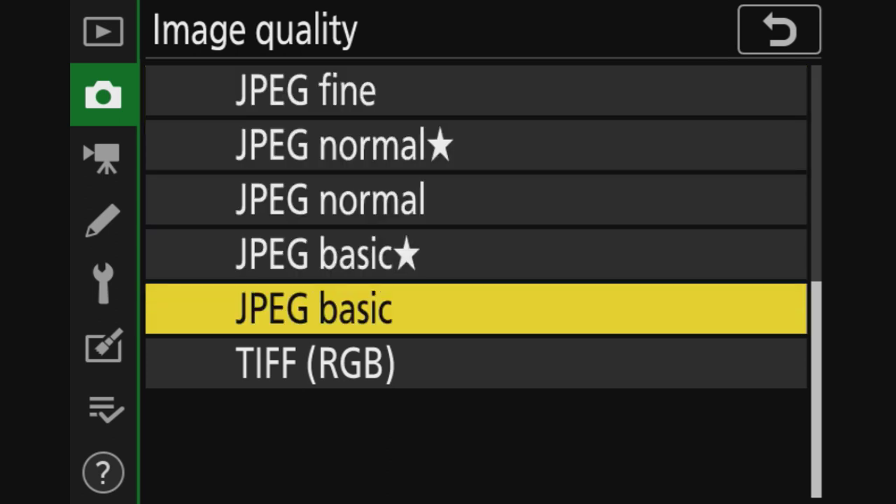
{"action": "key", "text": "Up"}
{"action": "key", "text": "Up"}
{"action": "key", "text": "Down"}
{"action": "key", "text": "Down"}
{"action": "key", "text": "Down"}
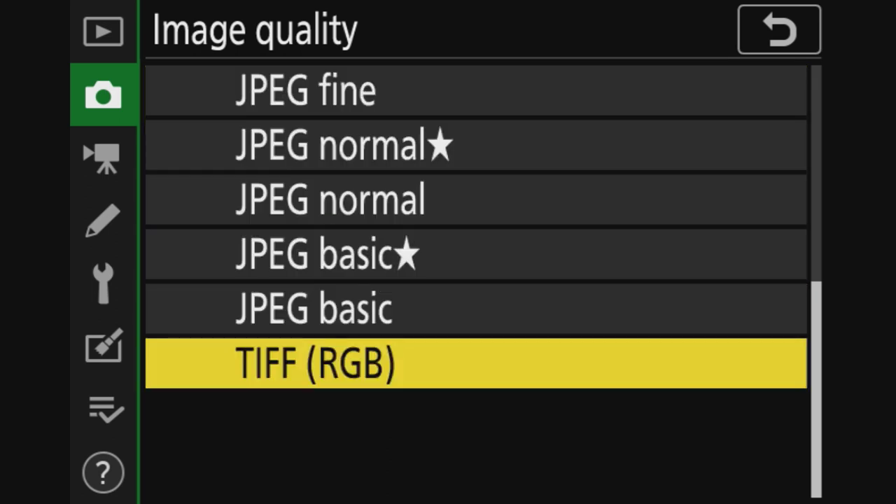
{"action": "key", "text": "Up"}
{"action": "key", "text": "Up"}
{"action": "key", "text": "Up"}
{"action": "key", "text": "Up"}
{"action": "key", "text": "Up"}
{"action": "key", "text": "Up"}
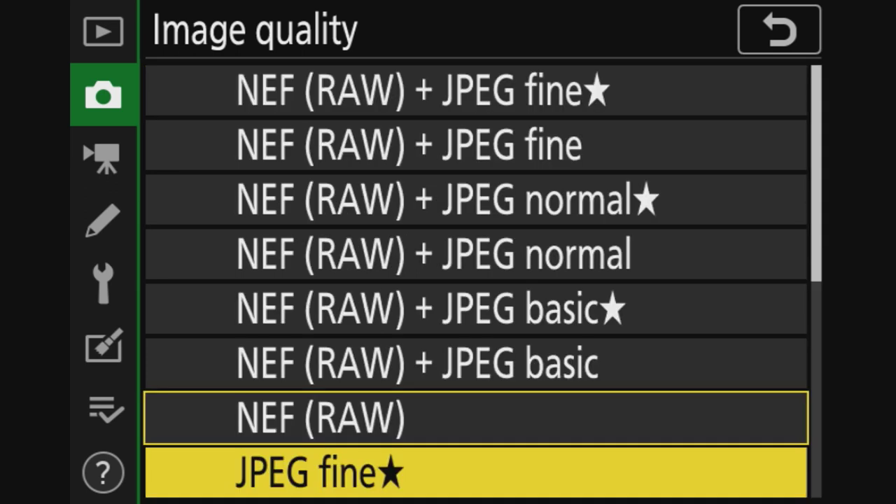
{"action": "key", "text": "Up"}
{"action": "key", "text": "Up"}
{"action": "key", "text": "Up"}
{"action": "key", "text": "Up"}
{"action": "key", "text": "Up"}
{"action": "key", "text": "Up"}
{"action": "key", "text": "Up"}
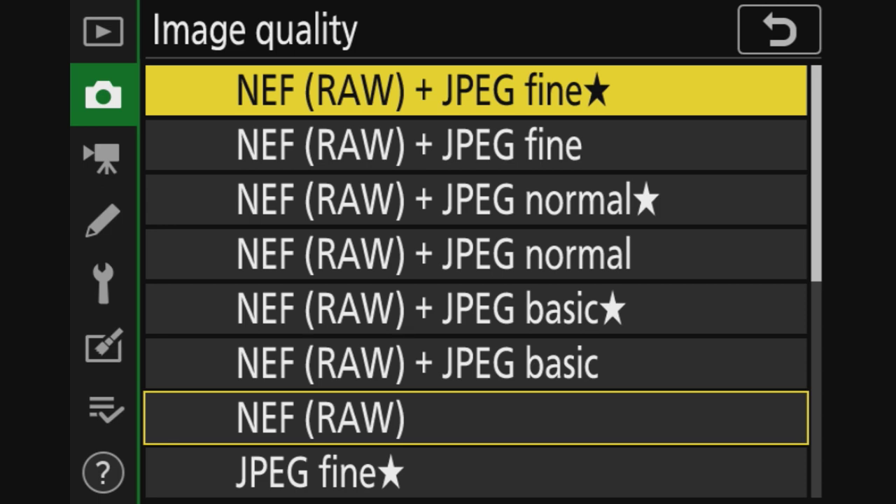
Set the image quality to NEF (RAW).
{"action": "key", "text": "Down"}
{"action": "key", "text": "Down"}
{"action": "key", "text": "Down"}
{"action": "key", "text": "Down"}
{"action": "key", "text": "Down"}
{"action": "key", "text": "Down"}
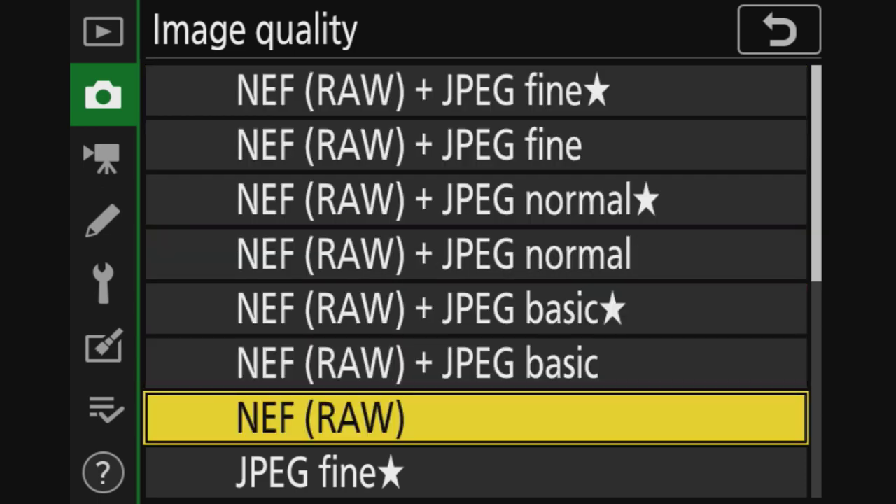
{"action": "key", "text": "Return"}
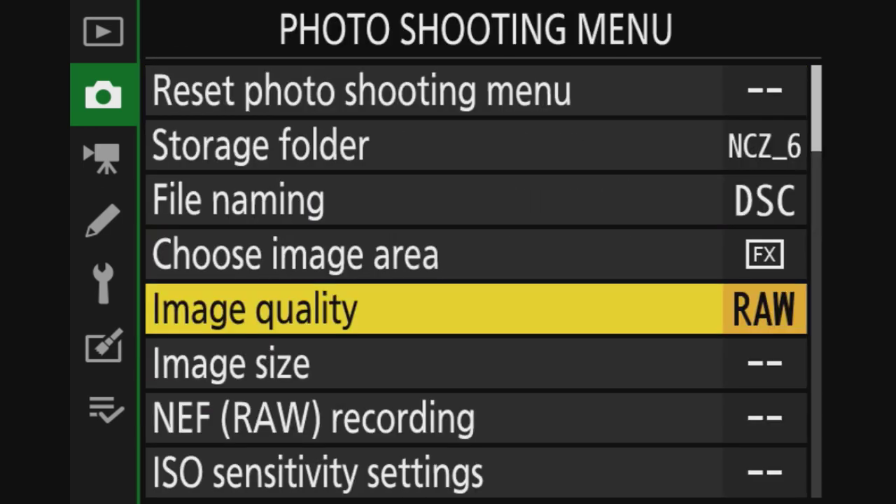
Set the JPEG/TIFF image size to Large.
{"action": "key", "text": "Down"}
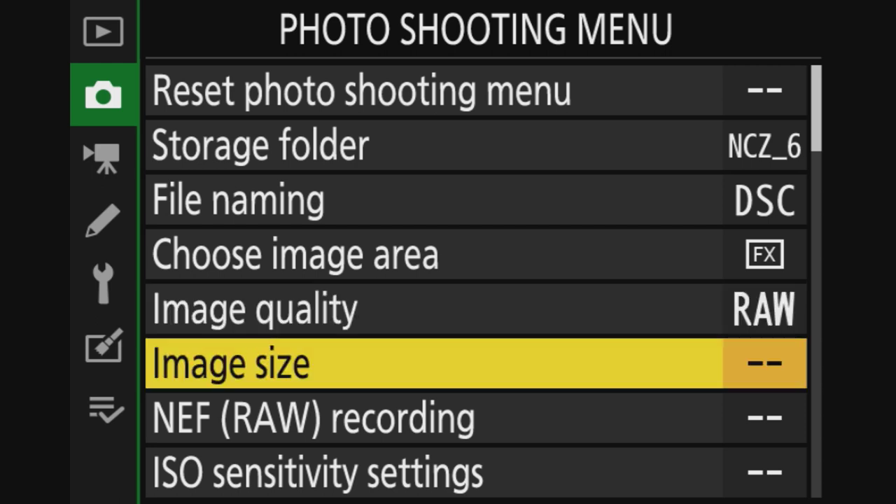
{"action": "key", "text": "Return"}
{"action": "key", "text": "Return"}
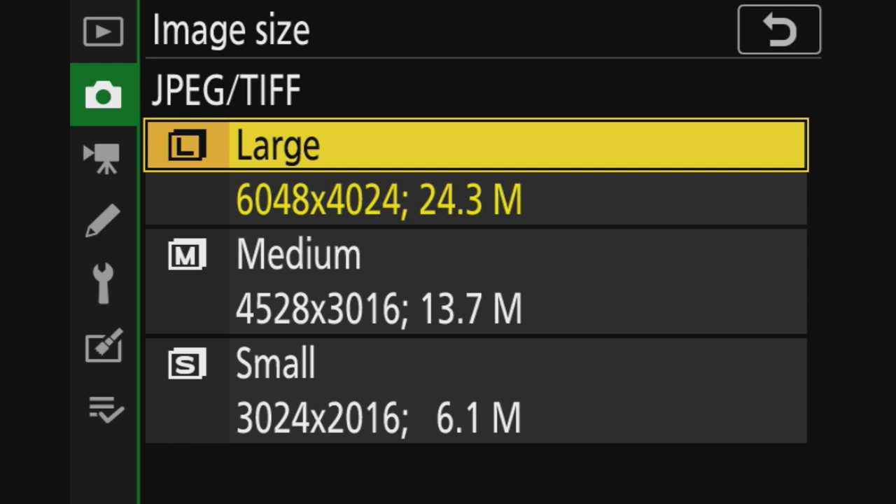
{"action": "key", "text": "Return"}
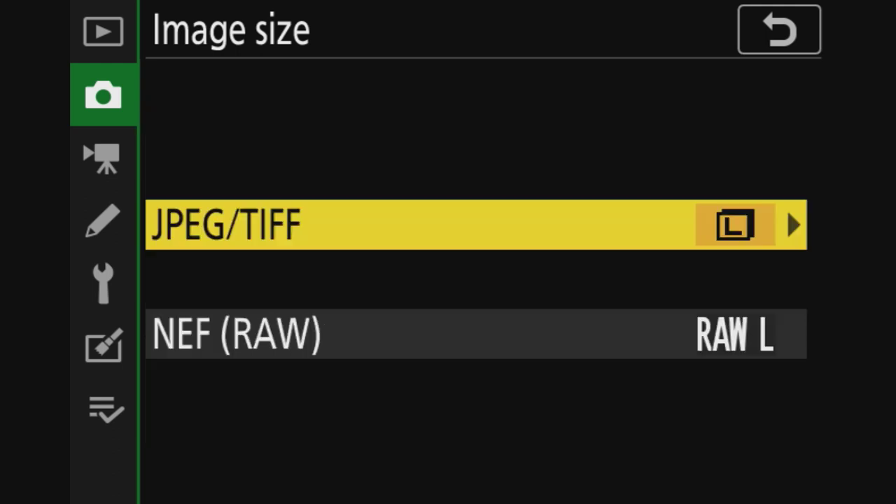
Go through the NEF (RAW) image sizes and choose Large, returning to the photo shooting settings.
{"action": "key", "text": "Down"}
{"action": "key", "text": "Right"}
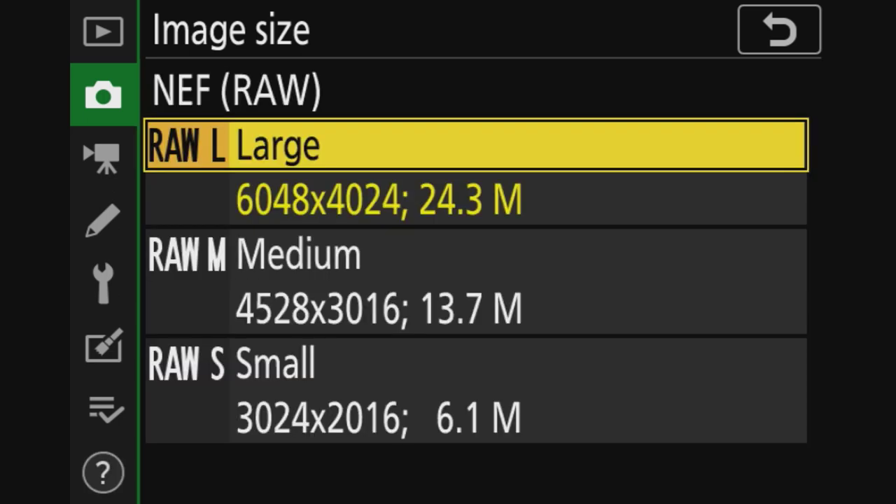
{"action": "key", "text": "Down"}
{"action": "key", "text": "Down"}
{"action": "key", "text": "Up"}
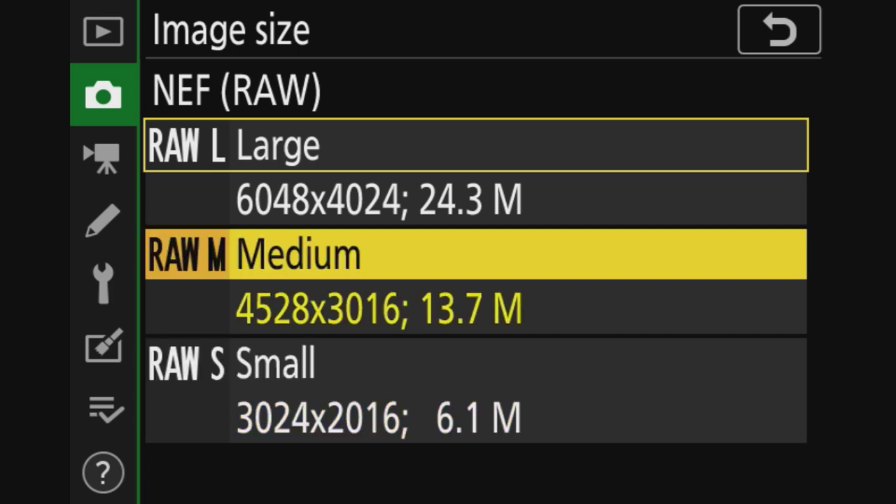
{"action": "key", "text": "Up"}
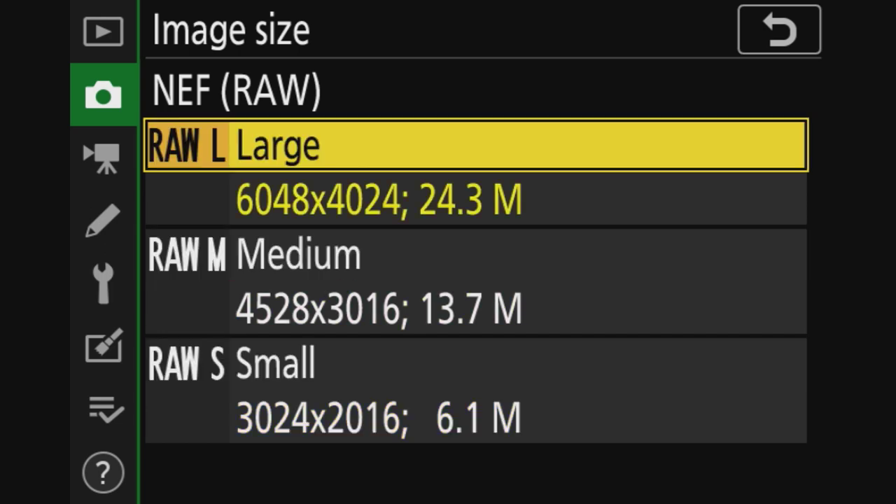
{"action": "key", "text": "Return"}
{"action": "key", "text": "Left"}
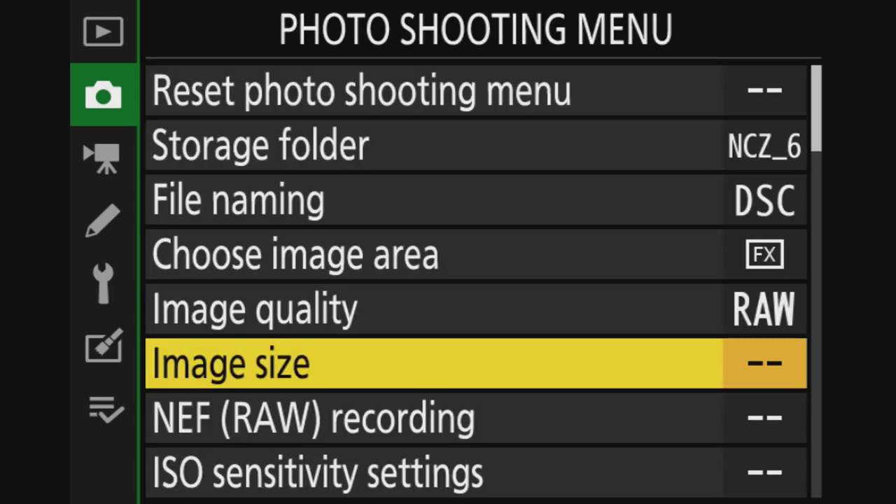
Go through the NEF (RAW) compression options and choose Uncompressed.
{"action": "key", "text": "Down"}
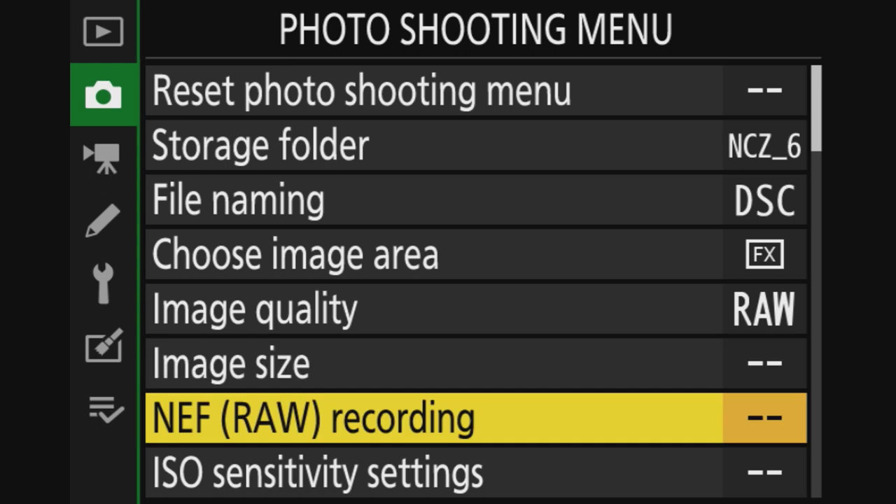
{"action": "key", "text": "Return"}
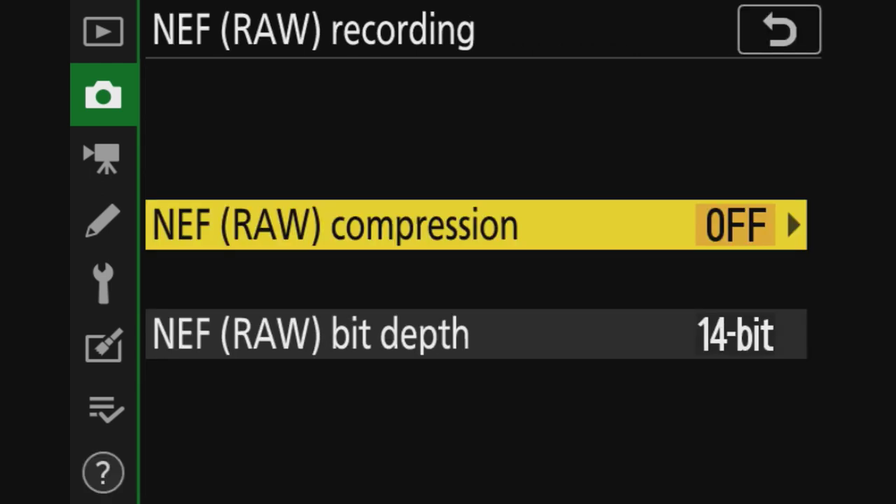
{"action": "key", "text": "Return"}
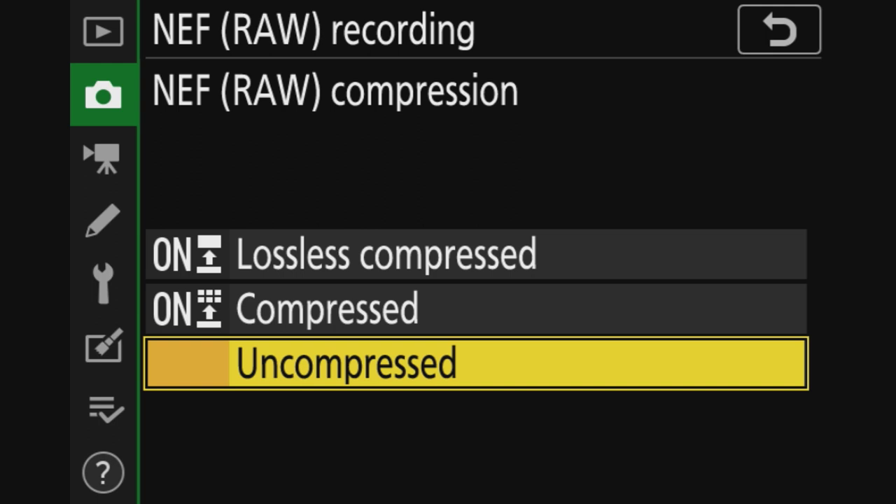
{"action": "key", "text": "Up"}
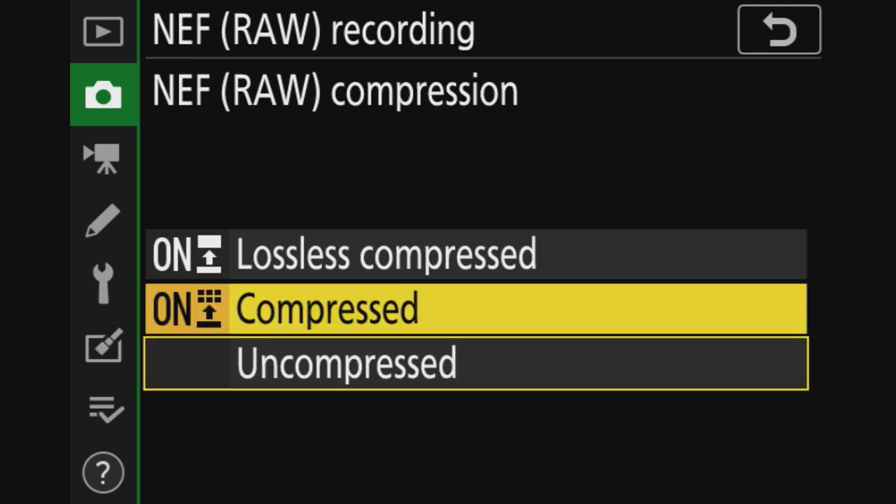
{"action": "key", "text": "Up"}
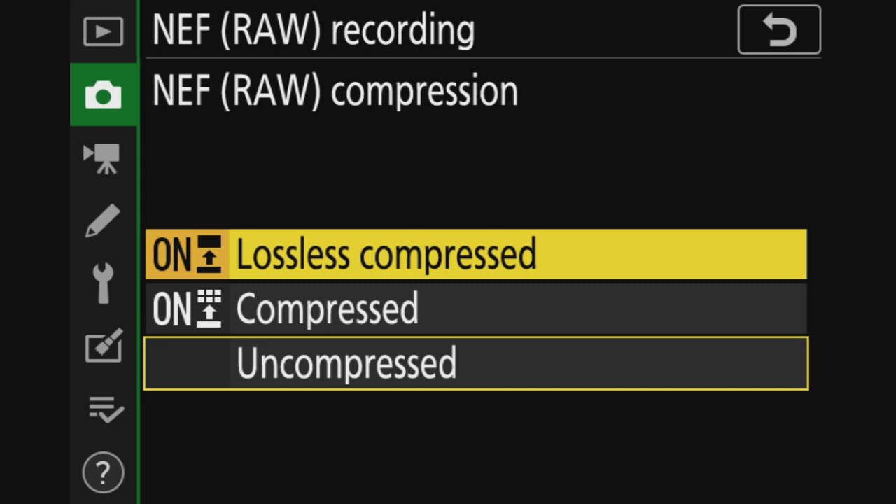
{"action": "key", "text": "Down"}
{"action": "key", "text": "Down"}
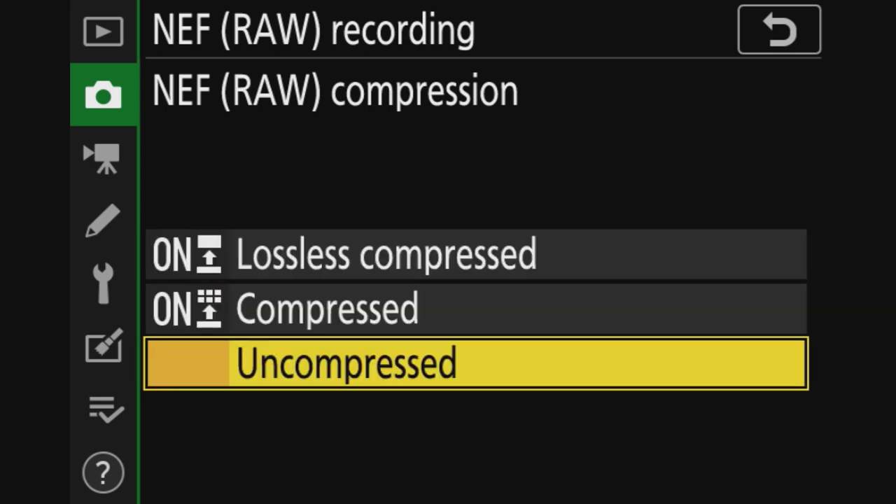
{"action": "key", "text": "Return"}
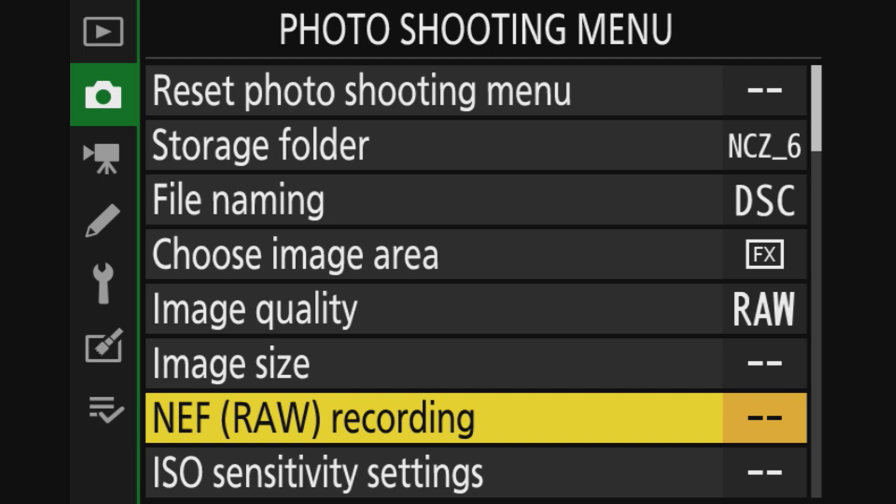
Compare the NEF (RAW) bit depth options and choose 14-bit.
{"action": "key", "text": "Return"}
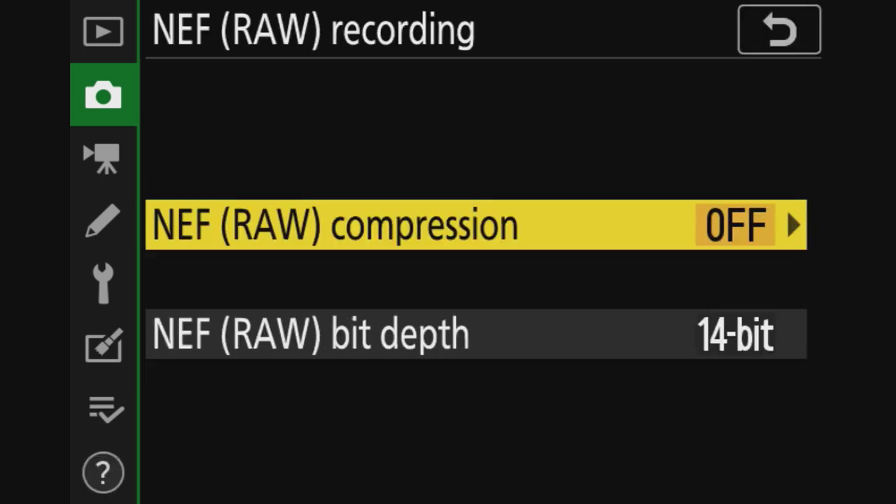
{"action": "key", "text": "Down"}
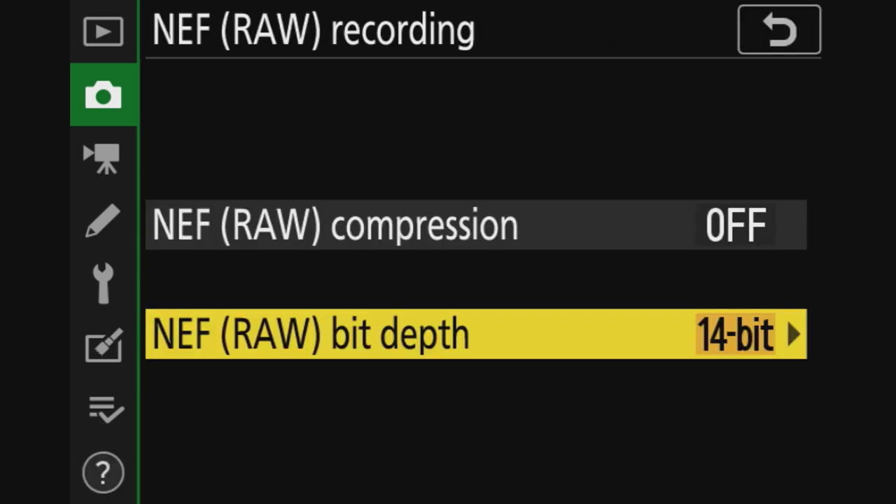
{"action": "key", "text": "Right"}
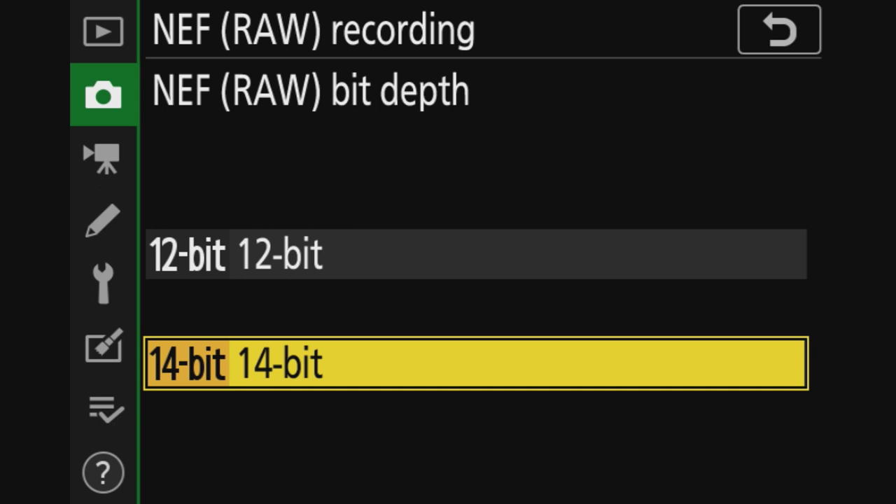
{"action": "key", "text": "Up"}
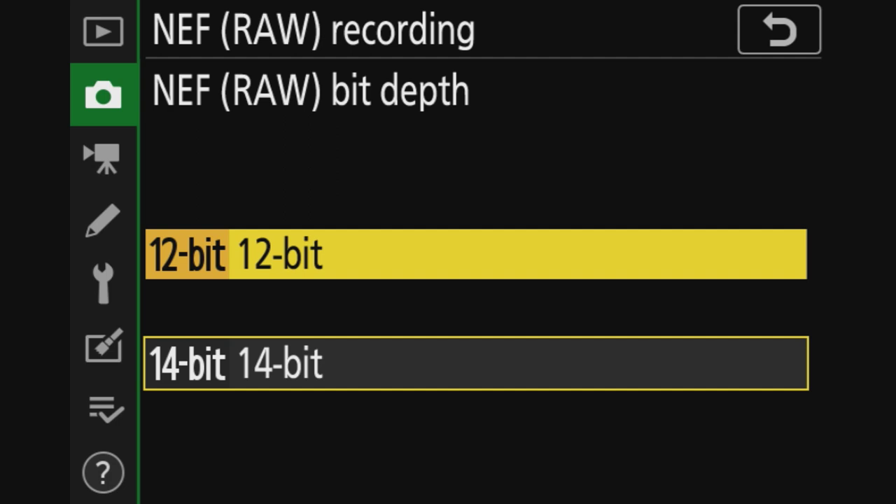
{"action": "key", "text": "Down"}
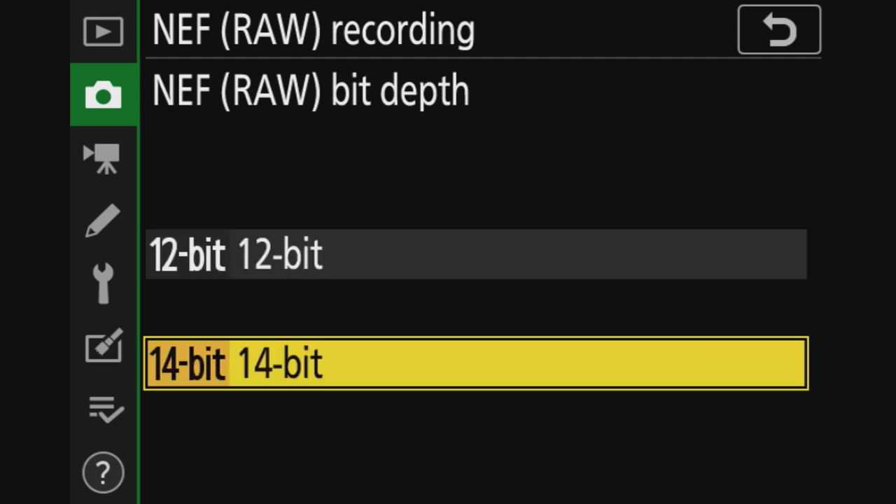
{"action": "key", "text": "Return"}
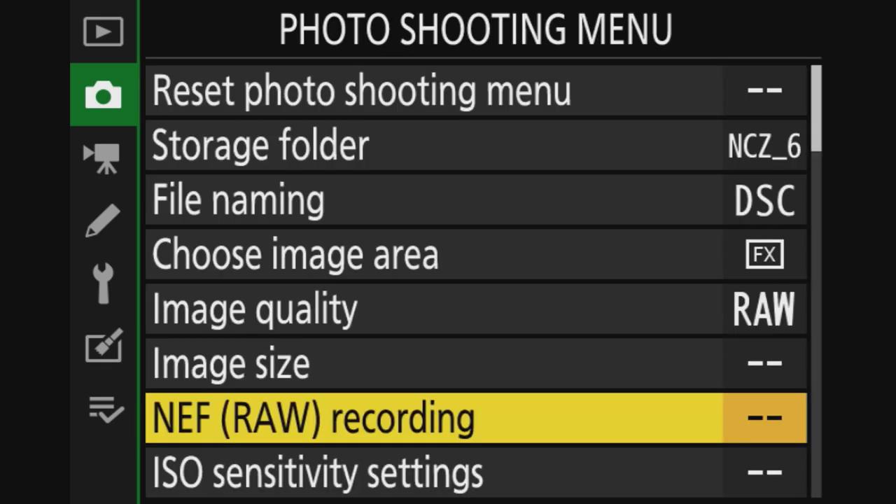
Examine the ISO sensitivity settings, covering auto ISO sensitivity control, maximum sensitivity with and without flash, and minimum shutter speed.
{"action": "key", "text": "Down"}
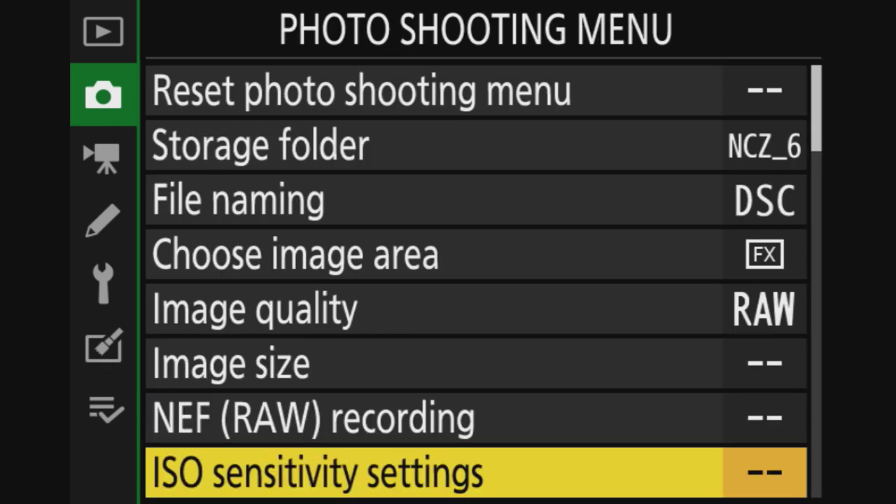
{"action": "key", "text": "Right"}
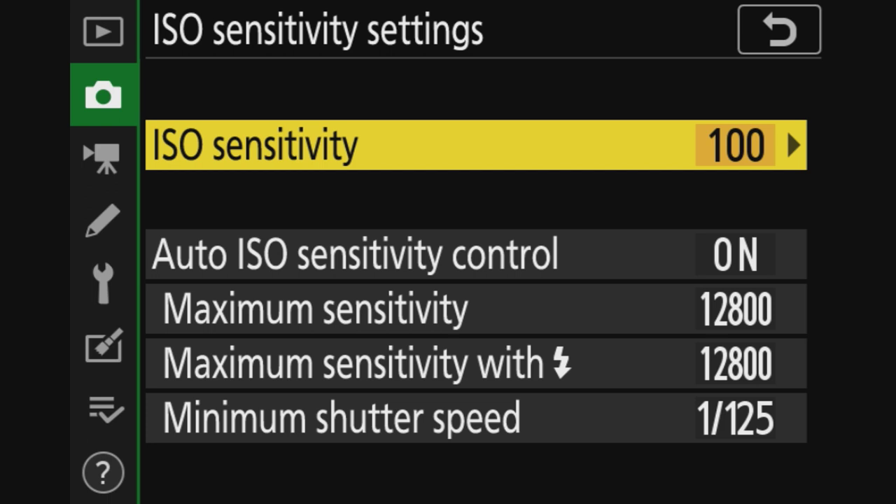
{"action": "left_click", "coordinate": [476, 254]}
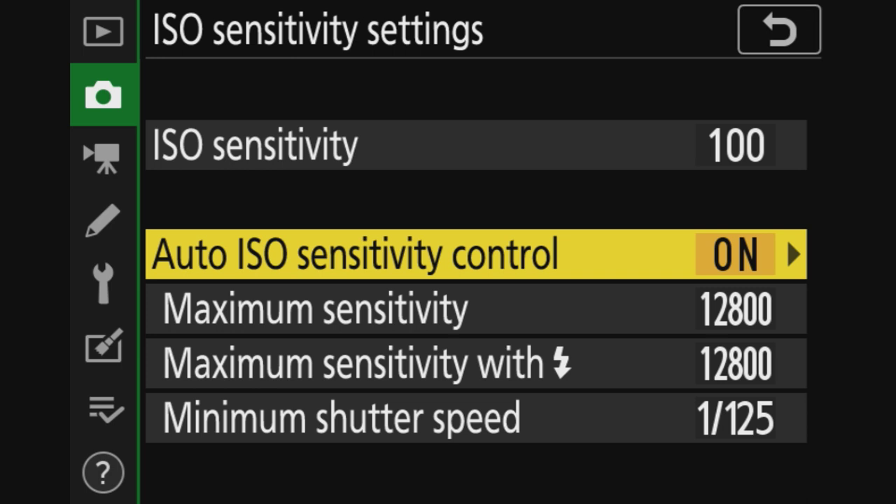
{"action": "left_click", "coordinate": [476, 309]}
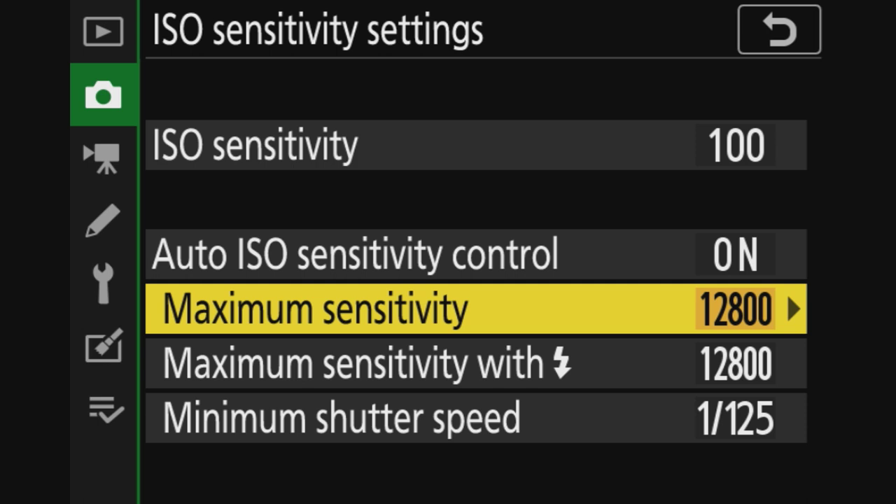
{"action": "key", "text": "Down"}
{"action": "key", "text": "Down"}
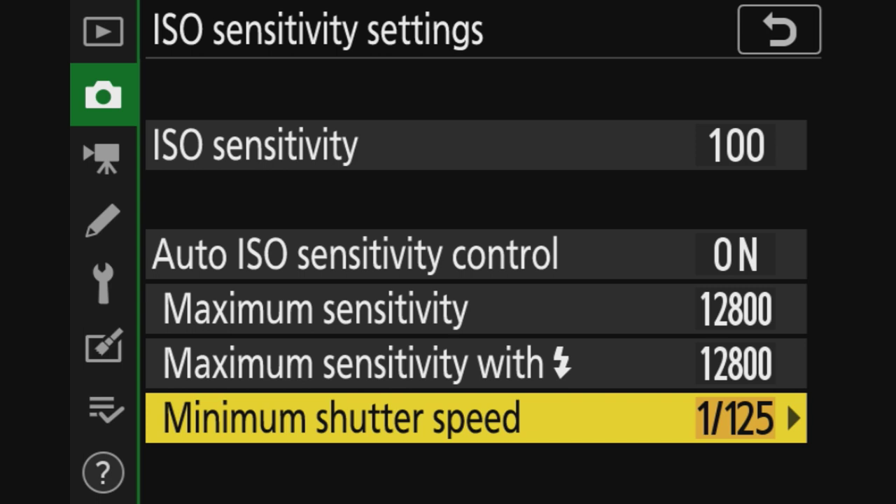
{"action": "key", "text": "Up"}
{"action": "key", "text": "Up"}
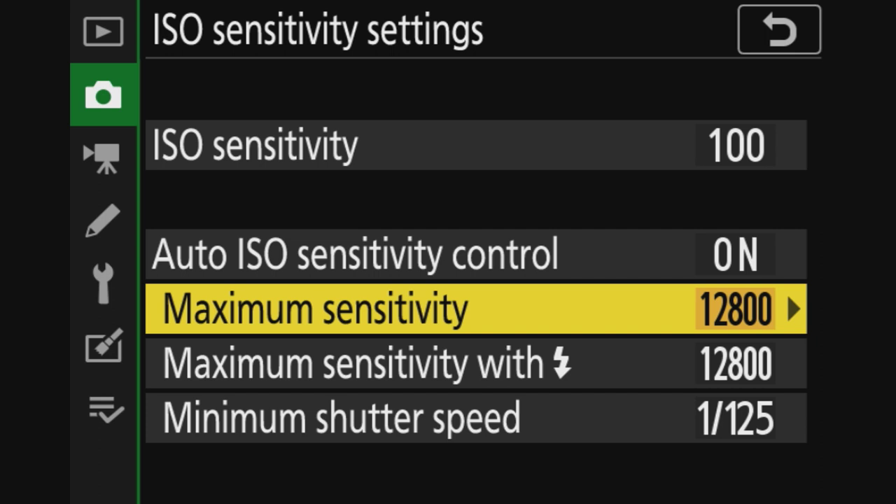
{"action": "key", "text": "Left"}
Look through the white balance presets from Auto to Incandescent and come back to Auto.
{"action": "key", "text": "Down"}
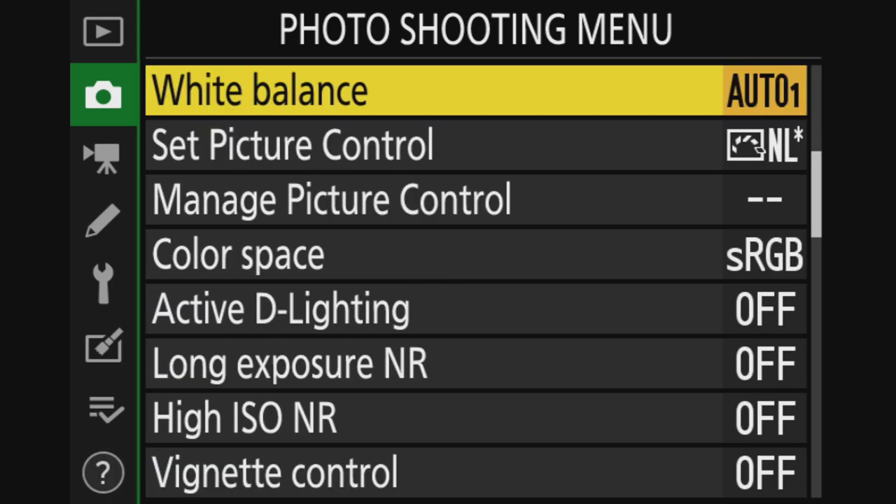
{"action": "key", "text": "Right"}
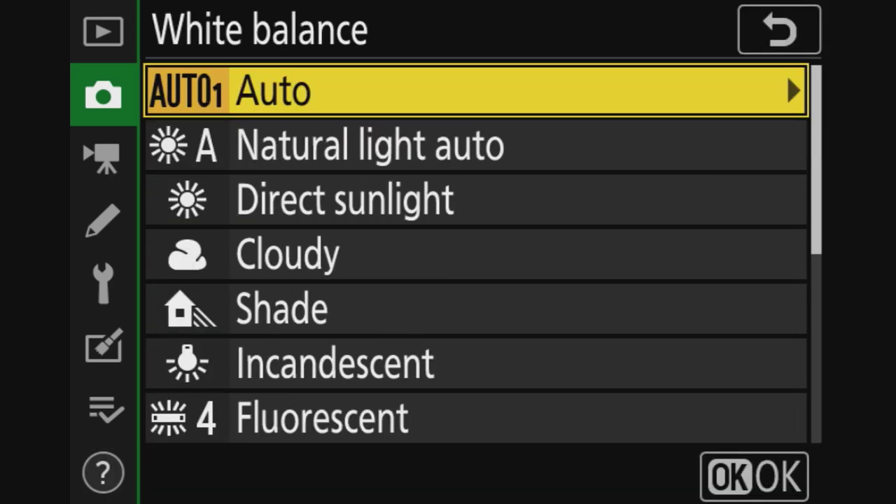
{"action": "key", "text": "Down"}
{"action": "key", "text": "Down"}
{"action": "key", "text": "Down"}
{"action": "key", "text": "Down"}
{"action": "key", "text": "Down"}
{"action": "key", "text": "Up"}
{"action": "key", "text": "Up"}
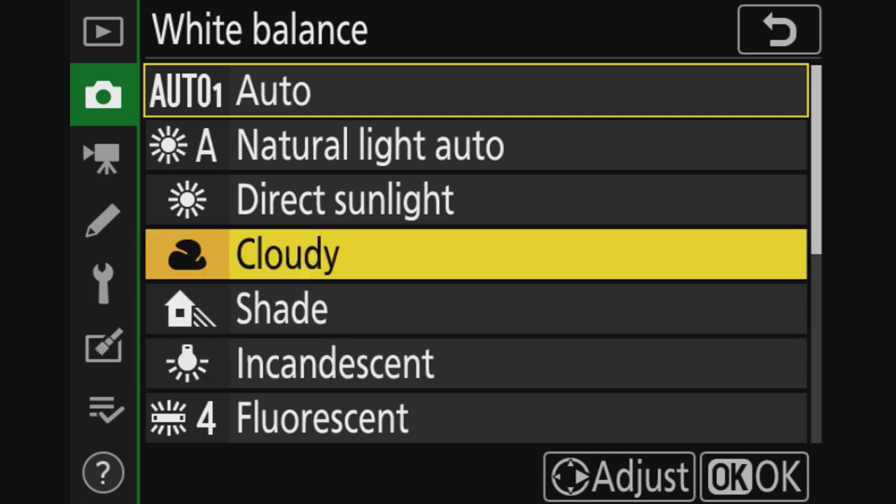
{"action": "key", "text": "Up"}
{"action": "key", "text": "Up"}
{"action": "key", "text": "Up"}
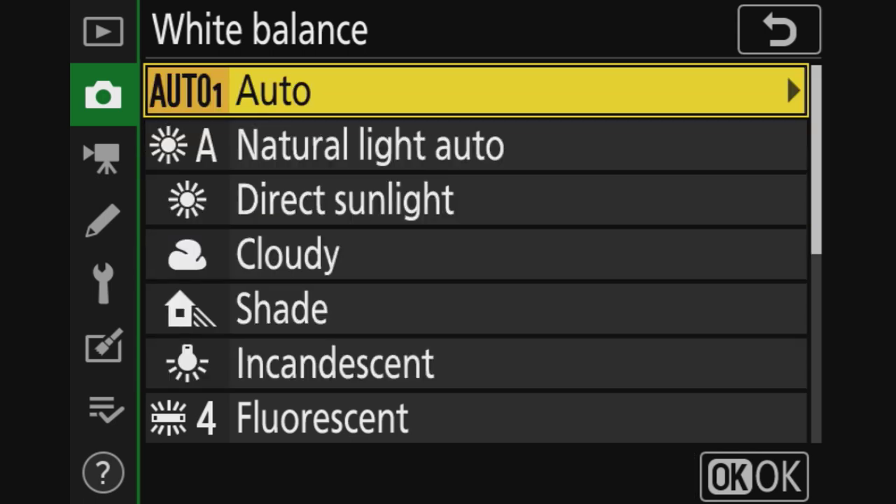
Examine the Auto white balance variants and the color fine-tuning grid for Keep overall atmosphere, and return to the presets.
{"action": "key", "text": "Right"}
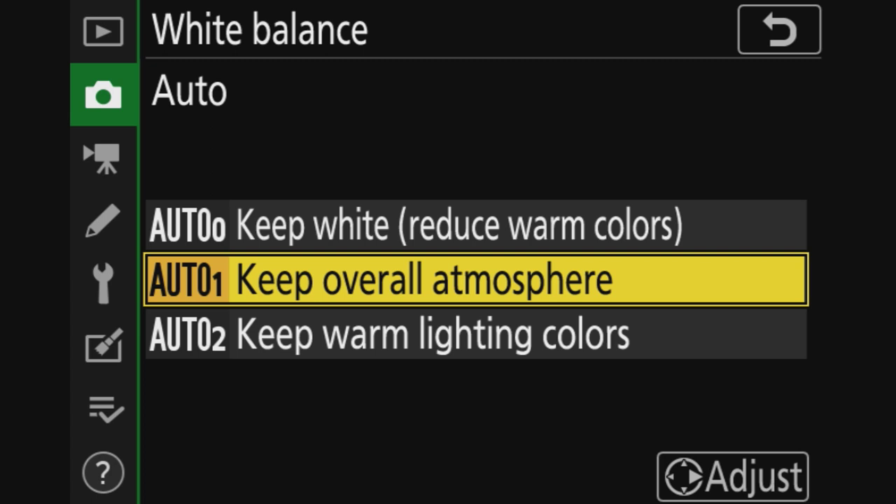
{"action": "key", "text": "Right"}
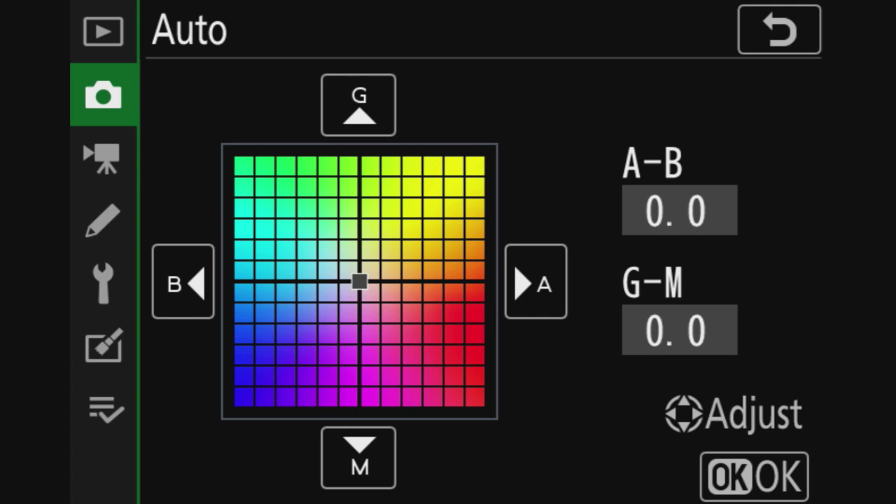
{"action": "key", "text": "Escape"}
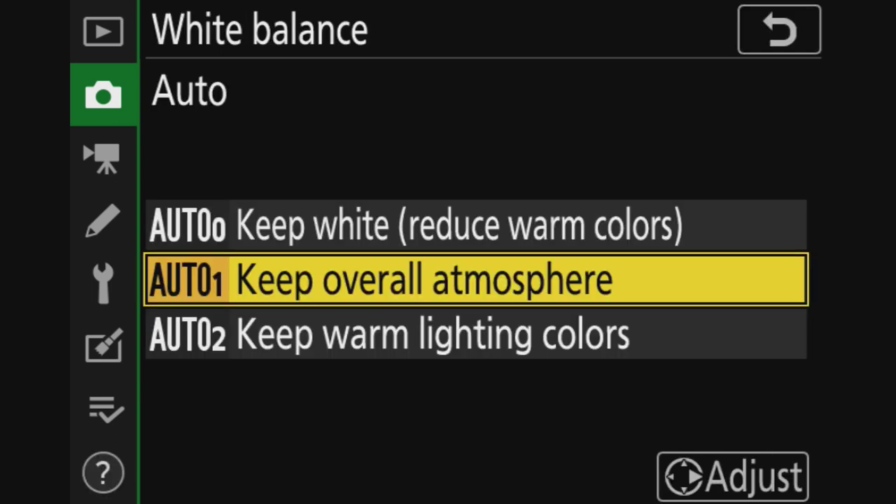
{"action": "key", "text": "Return"}
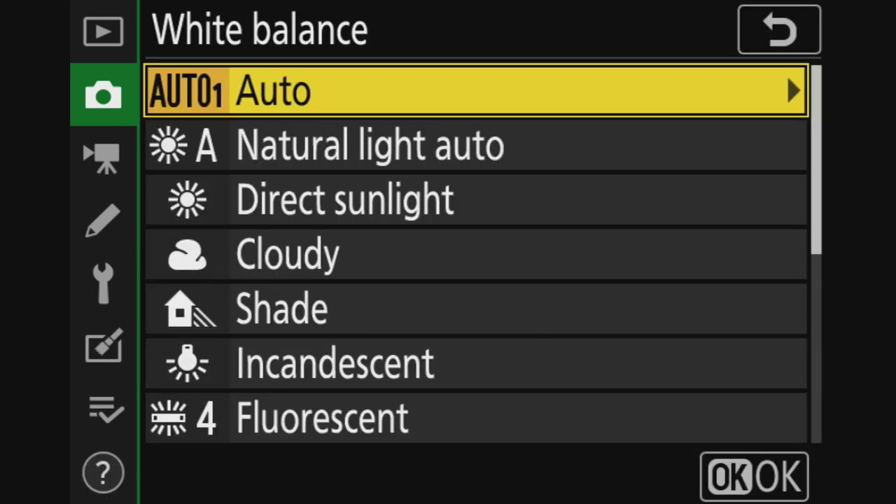
Go through the remaining white balance options, including Flash, Choose color temperature and Preset manual.
{"action": "key", "text": "Down"}
{"action": "key", "text": "Down"}
{"action": "key", "text": "Down"}
{"action": "key", "text": "Down"}
{"action": "key", "text": "Down"}
{"action": "key", "text": "Down"}
{"action": "key", "text": "Down"}
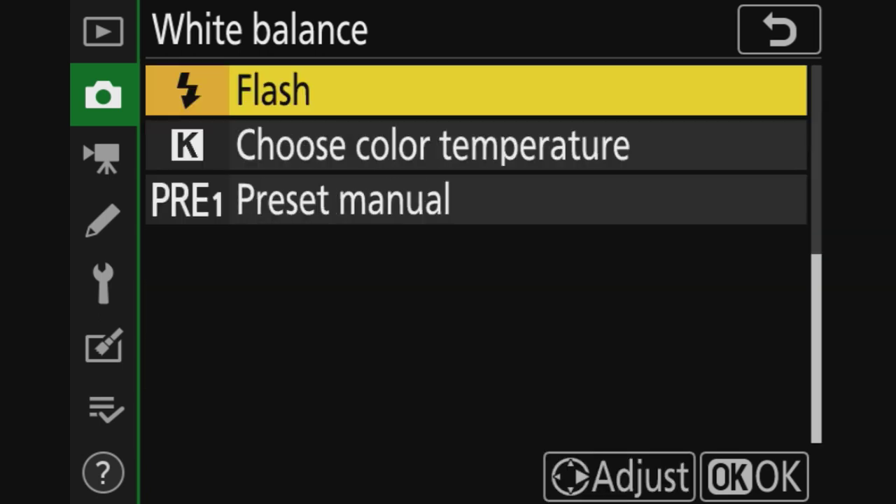
{"action": "key", "text": "Down"}
{"action": "key", "text": "Down"}
Set the white balance to Cloudy, checking its fine-tuning grid without adjusting it.
{"action": "key", "text": "Up"}
{"action": "key", "text": "Up"}
{"action": "key", "text": "Up"}
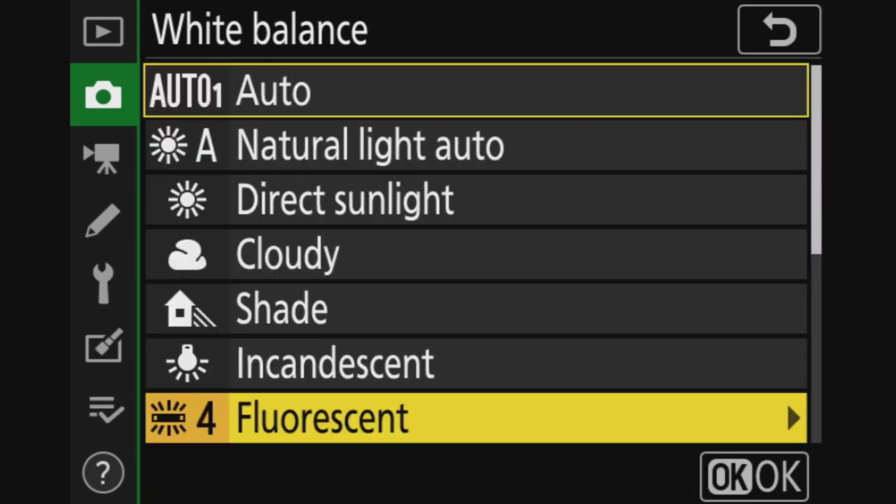
{"action": "key", "text": "Up"}
{"action": "key", "text": "Up"}
{"action": "key", "text": "Up"}
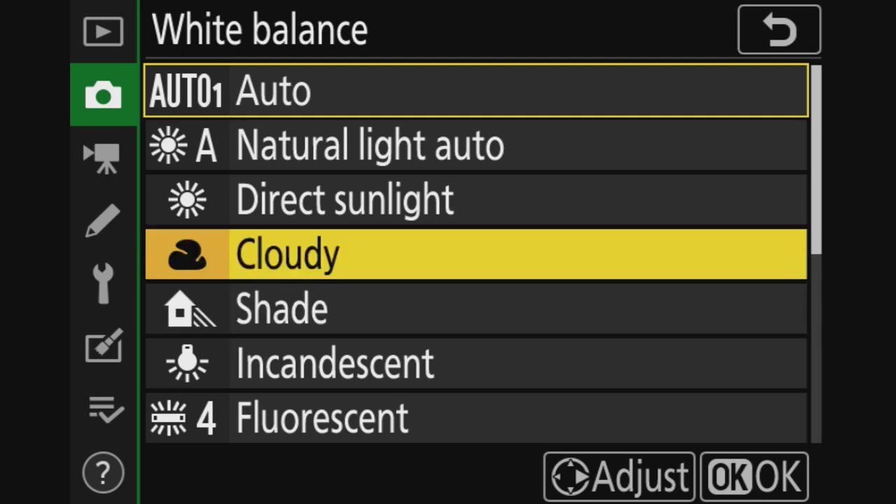
{"action": "key", "text": "Right"}
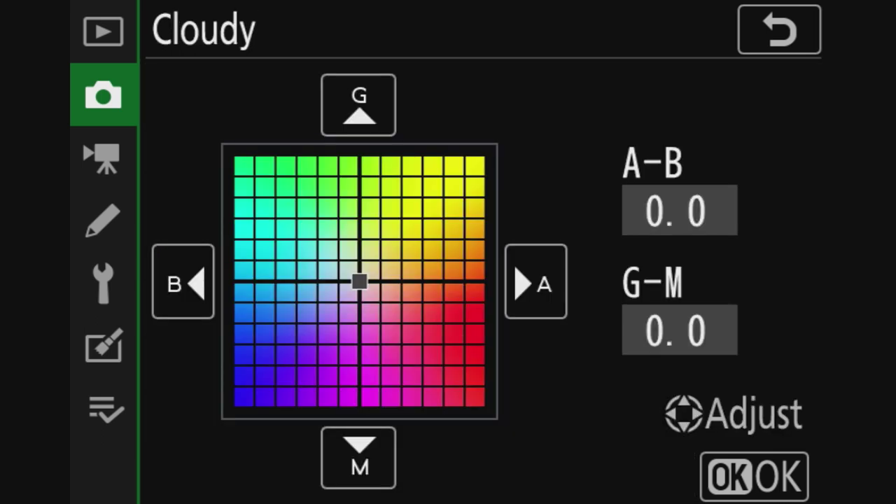
{"action": "key", "text": "Escape"}
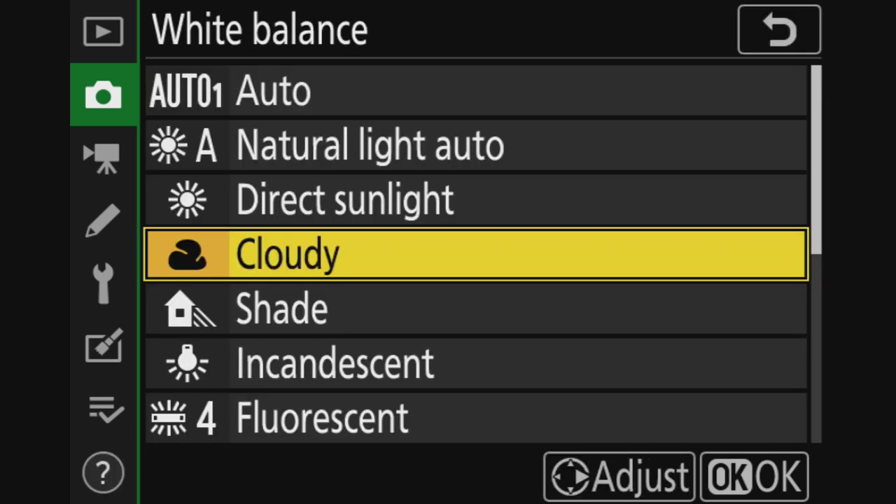
{"action": "key", "text": "Return"}
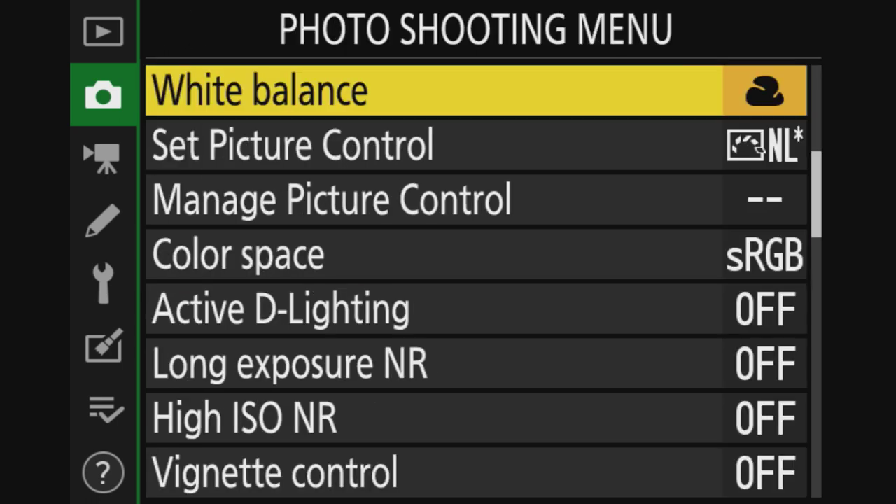
Keep Neutral as the Picture Control, reviewing the Auto and Standard alternatives and Neutral's own adjustment settings.
{"action": "key", "text": "Down"}
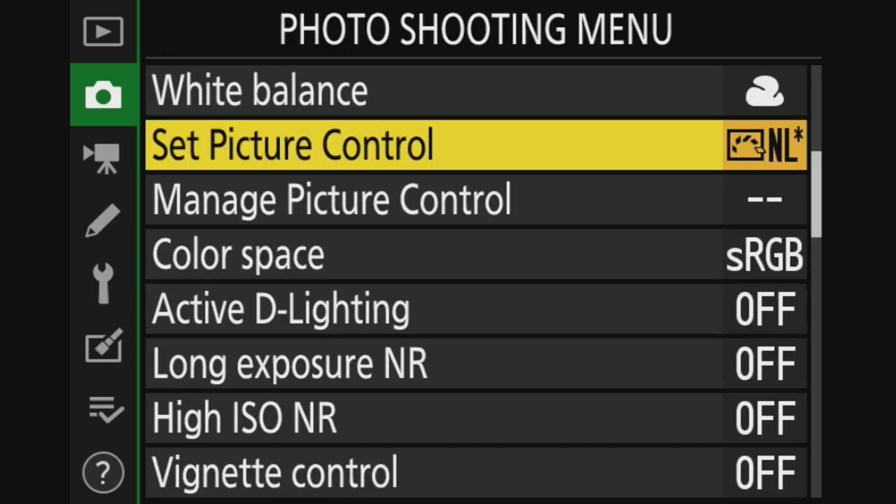
{"action": "key", "text": "Right"}
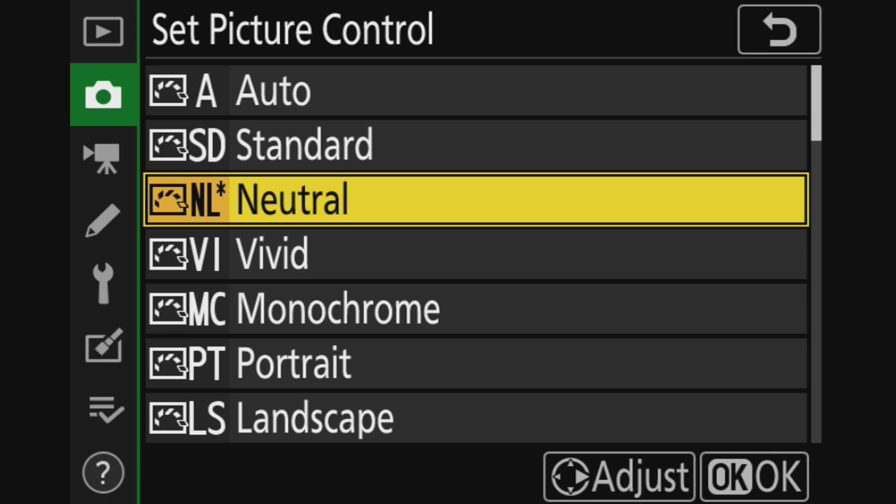
{"action": "key", "text": "Up"}
{"action": "key", "text": "Up"}
{"action": "key", "text": "Down"}
{"action": "key", "text": "Down"}
{"action": "key", "text": "Right"}
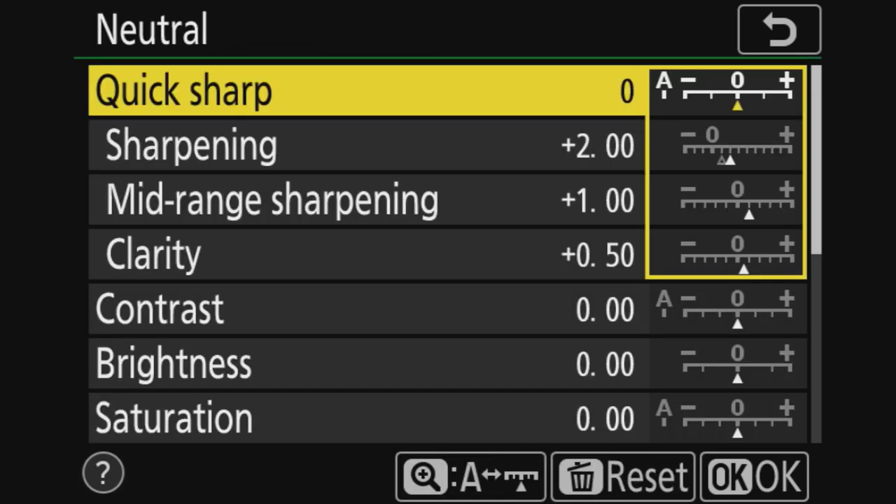
{"action": "key", "text": "Return"}
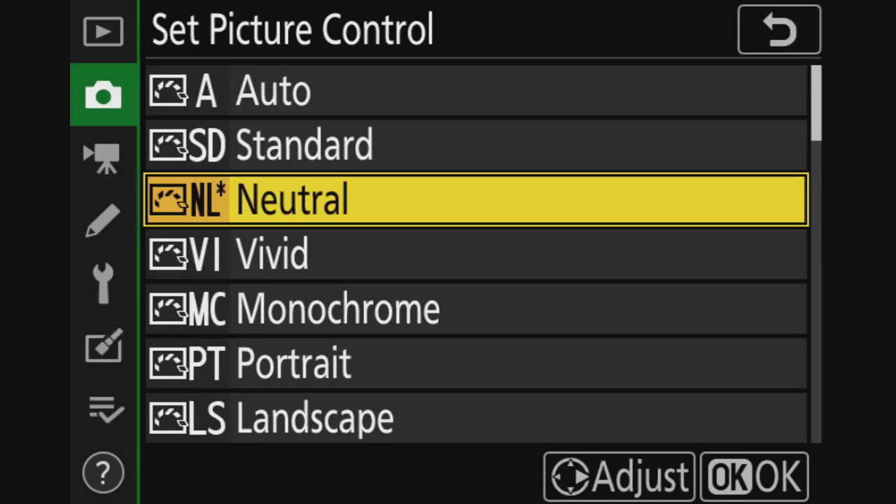
{"action": "key", "text": "Right"}
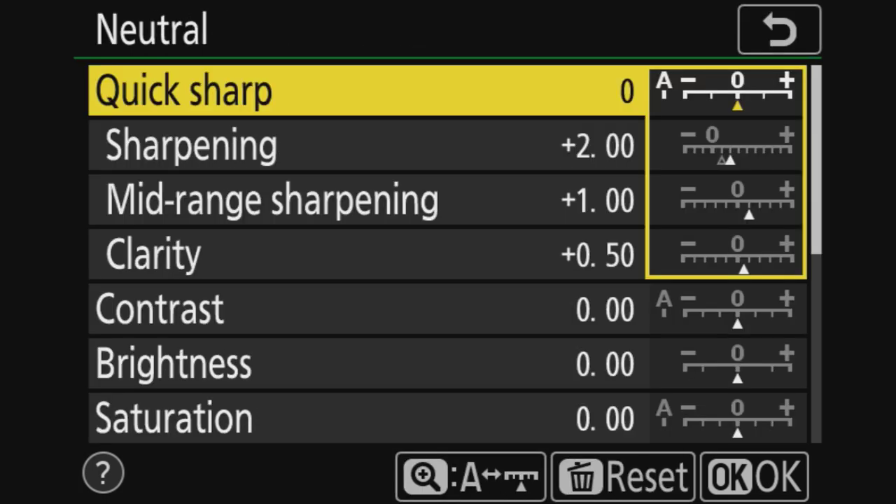
{"action": "key", "text": "Return"}
{"action": "key", "text": "Return"}
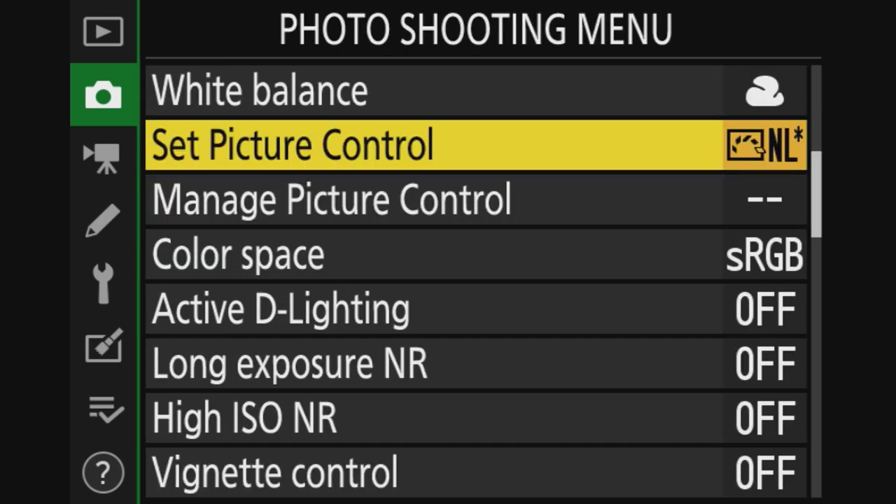
Look through the Picture Controls from Neutral down to the creative preset Somber, and return to Neutral.
{"action": "key", "text": "Right"}
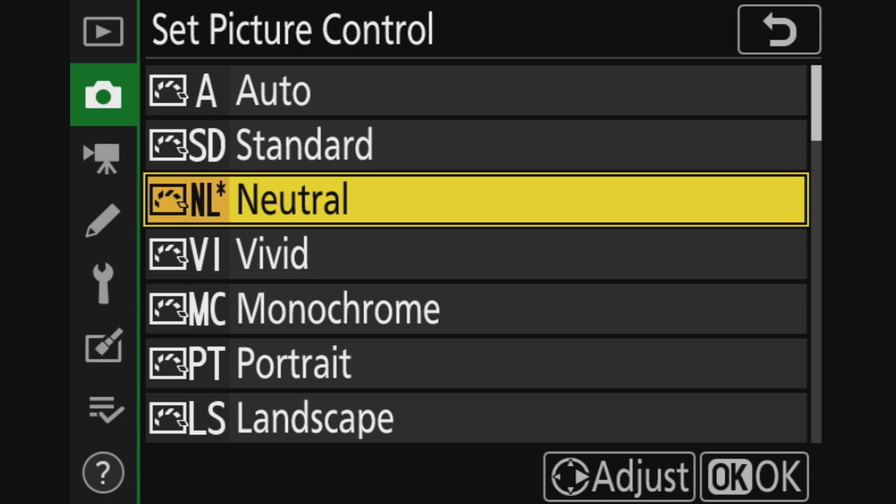
{"action": "key", "text": "Down"}
{"action": "key", "text": "Down"}
{"action": "key", "text": "Down"}
{"action": "key", "text": "Down"}
{"action": "key", "text": "Down"}
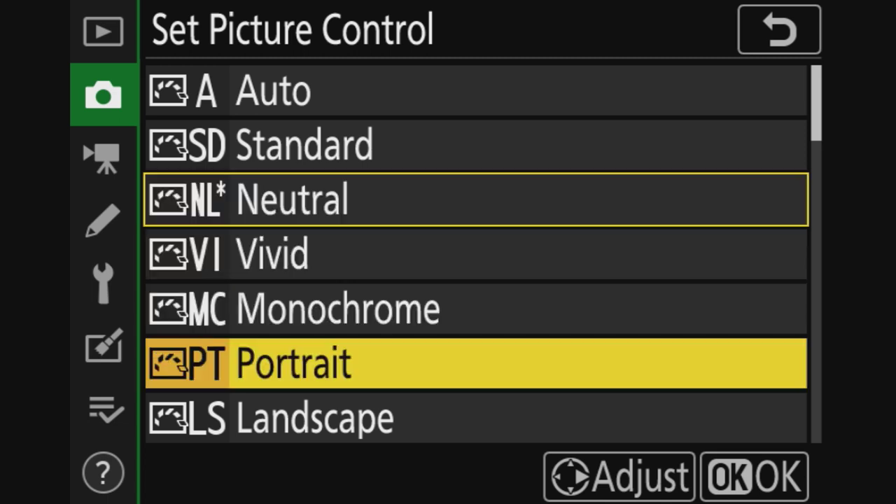
{"action": "key", "text": "Down"}
{"action": "key", "text": "Down"}
{"action": "key", "text": "Down"}
{"action": "key", "text": "Down"}
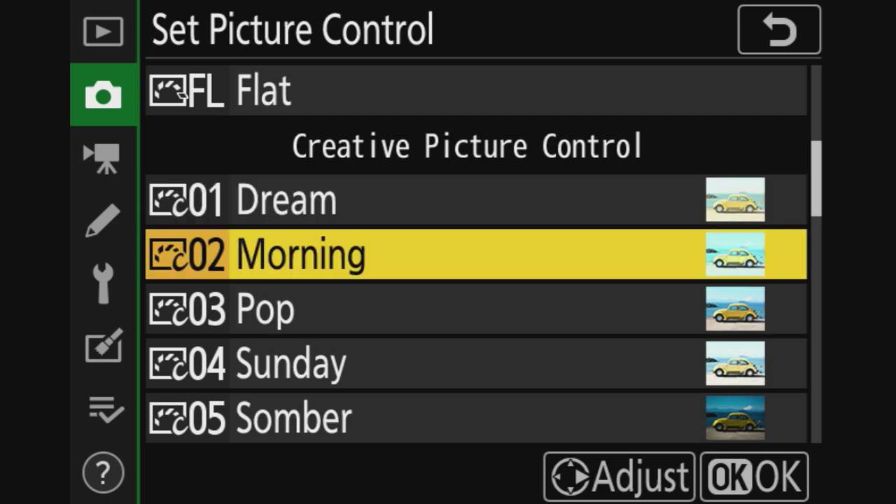
{"action": "key", "text": "Down"}
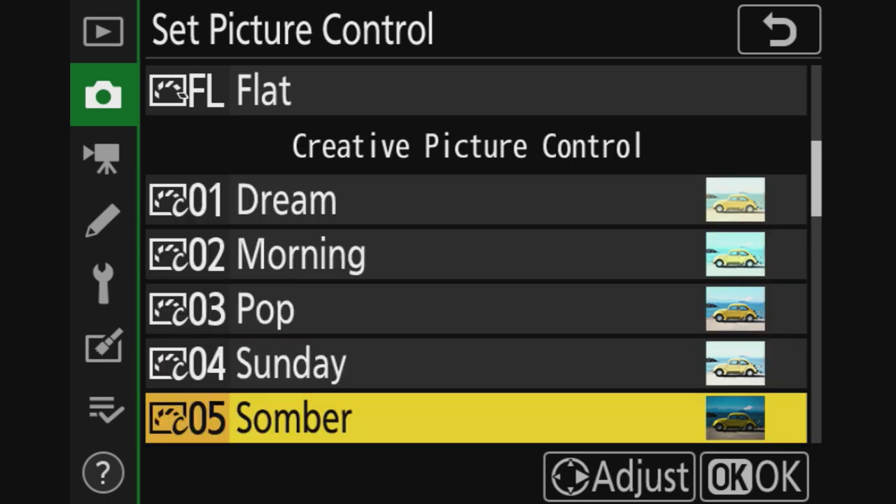
{"action": "key", "text": "Up"}
{"action": "key", "text": "Up"}
{"action": "key", "text": "Up"}
{"action": "key", "text": "Up"}
{"action": "key", "text": "Up"}
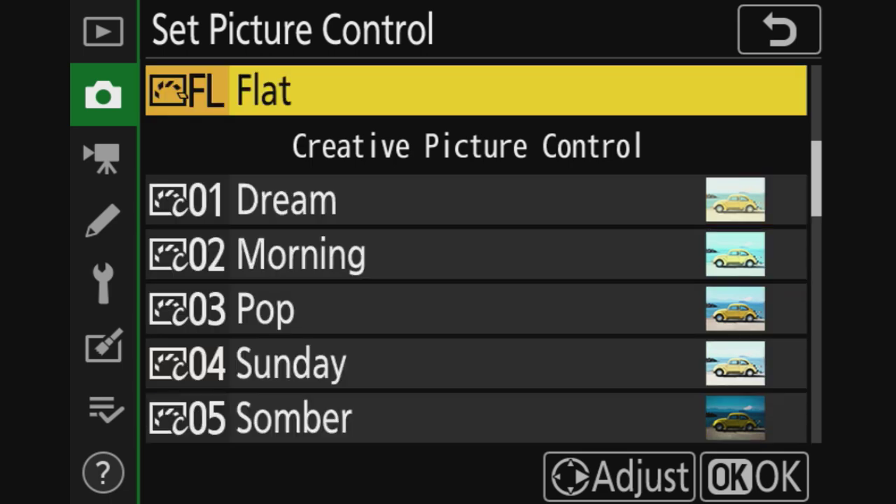
{"action": "key", "text": "Up"}
{"action": "key", "text": "Up"}
{"action": "key", "text": "Up"}
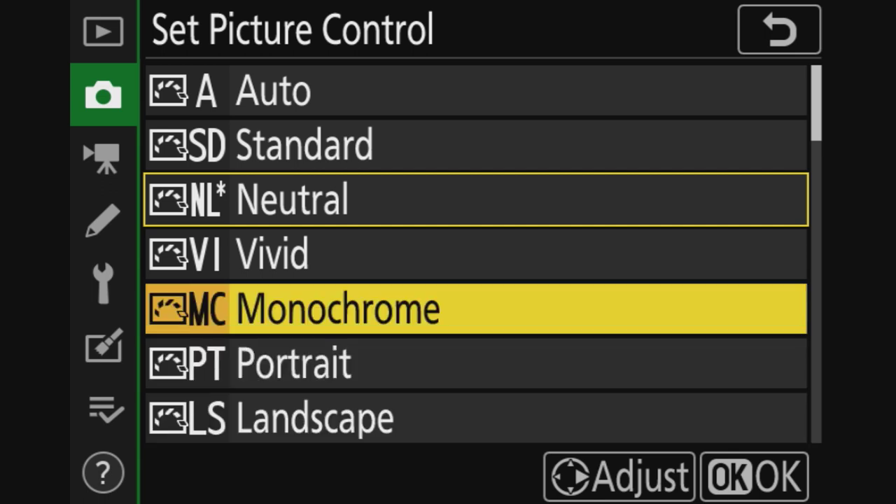
{"action": "key", "text": "Up"}
{"action": "key", "text": "Up"}
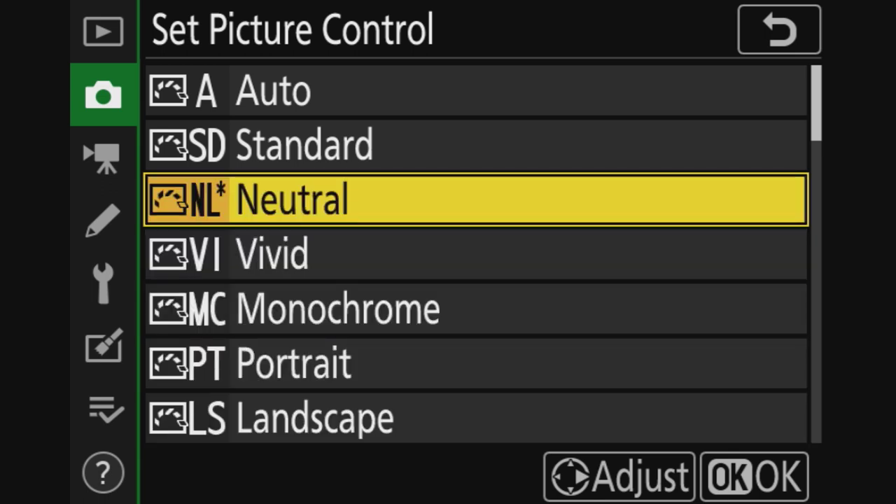
Try adjusting the mid-range sharpening of the Neutral Picture Control, and leave its settings without saving.
{"action": "key", "text": "Right"}
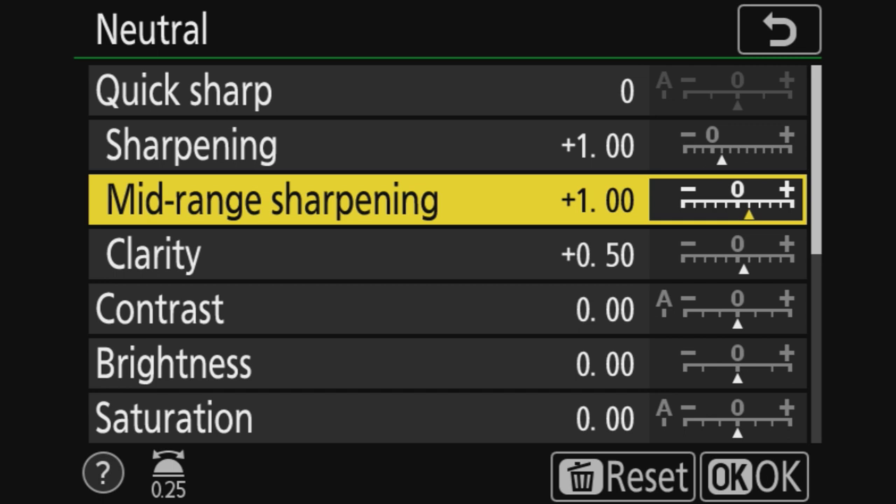
{"action": "key", "text": "Right"}
{"action": "key", "text": "Right"}
{"action": "key", "text": "Left"}
{"action": "key", "text": "Left"}
{"action": "key", "text": "Escape"}
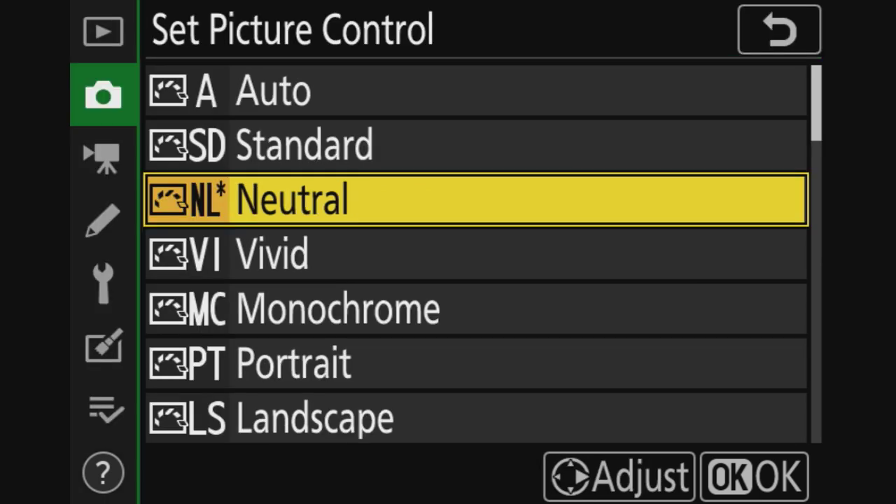
{"action": "key", "text": "Escape"}
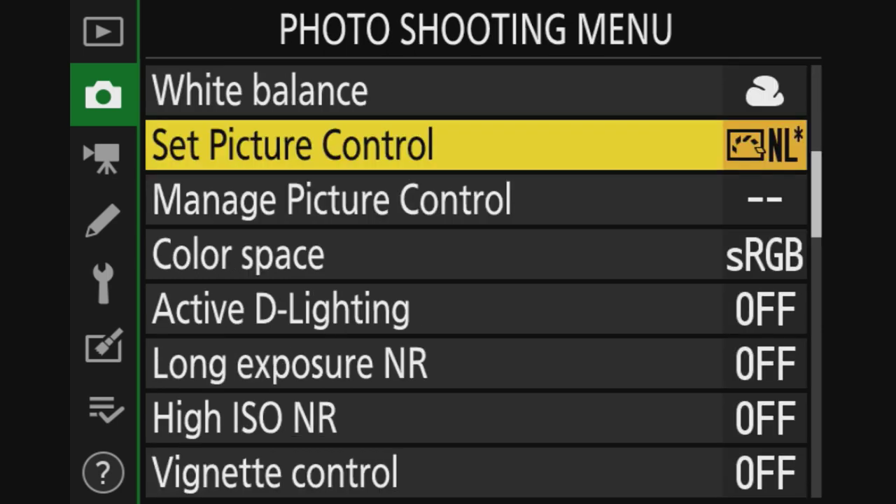
Examine the Manage Picture Control options and the Save/edit list of Picture Controls, and return to the photo shooting menu.
{"action": "key", "text": "Down"}
{"action": "key", "text": "Right"}
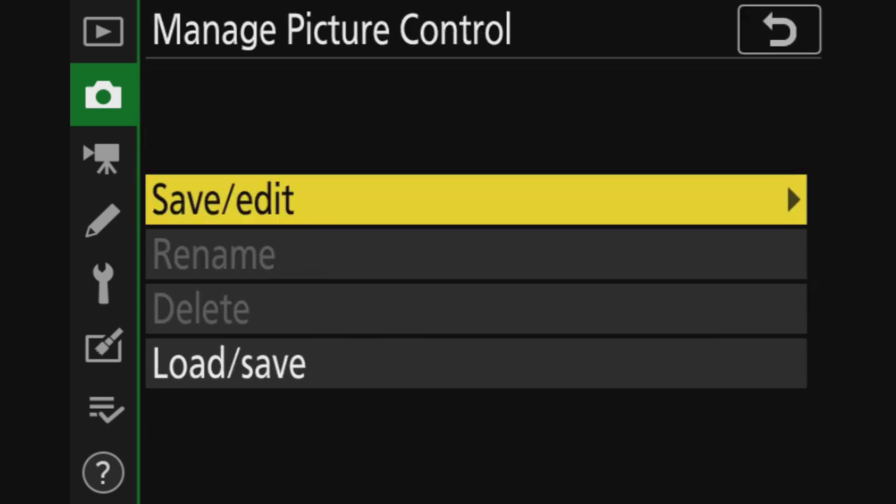
{"action": "key", "text": "Right"}
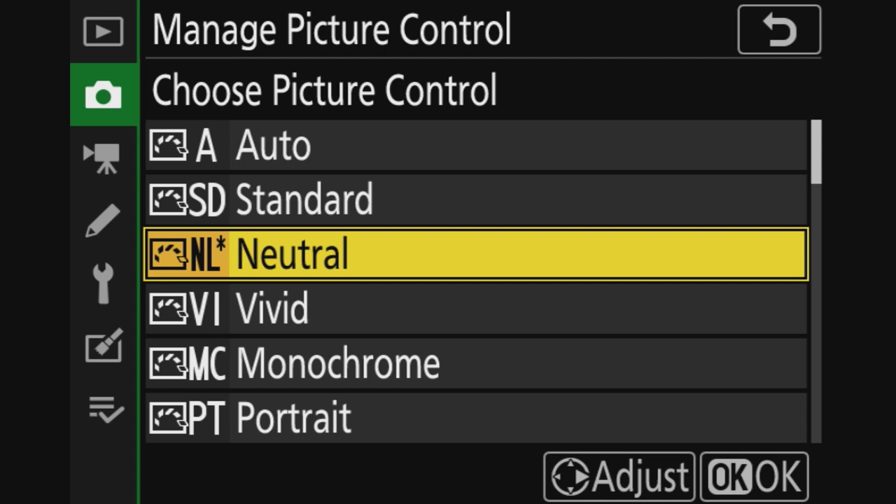
{"action": "key", "text": "Left"}
{"action": "key", "text": "Left"}
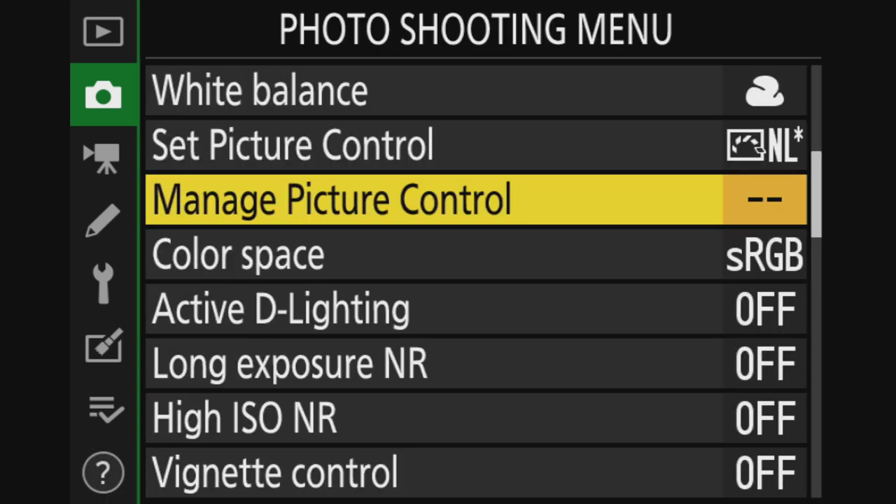
Compare the Adobe RGB and sRGB color spaces, and set the color space to sRGB.
{"action": "key", "text": "Down"}
{"action": "key", "text": "Right"}
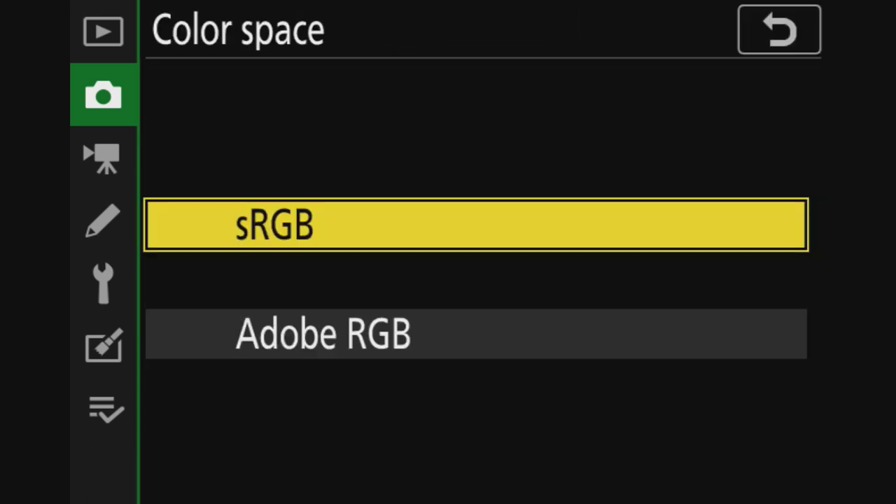
{"action": "key", "text": "Down"}
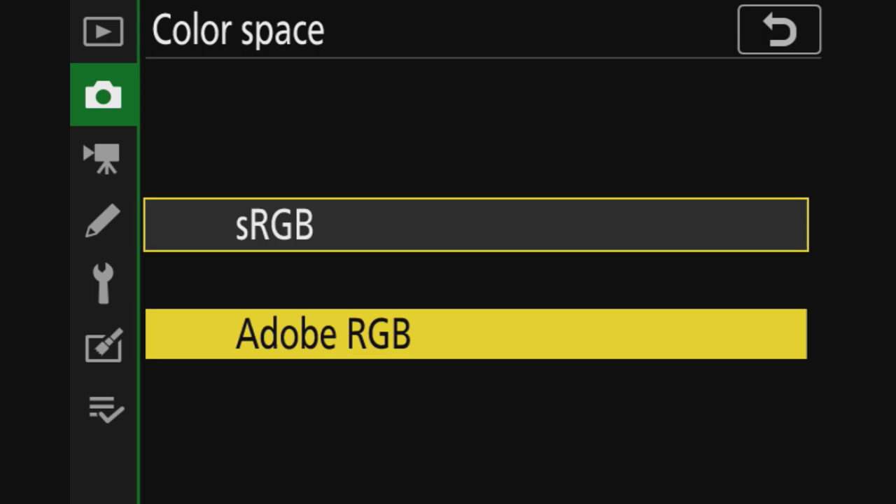
{"action": "key", "text": "Up"}
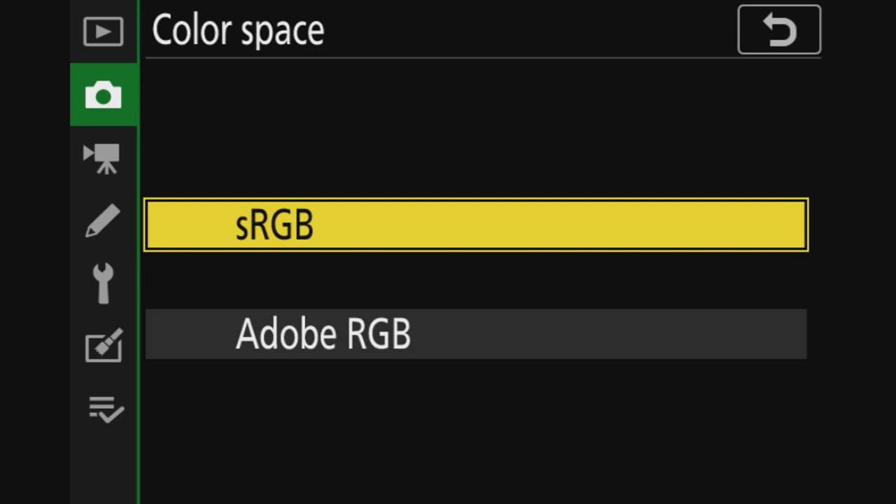
{"action": "key", "text": "Return"}
Review the Active D-Lighting, noise reduction, vignette, diffraction and auto distortion entries of the photo shooting menu.
{"action": "key", "text": "Down"}
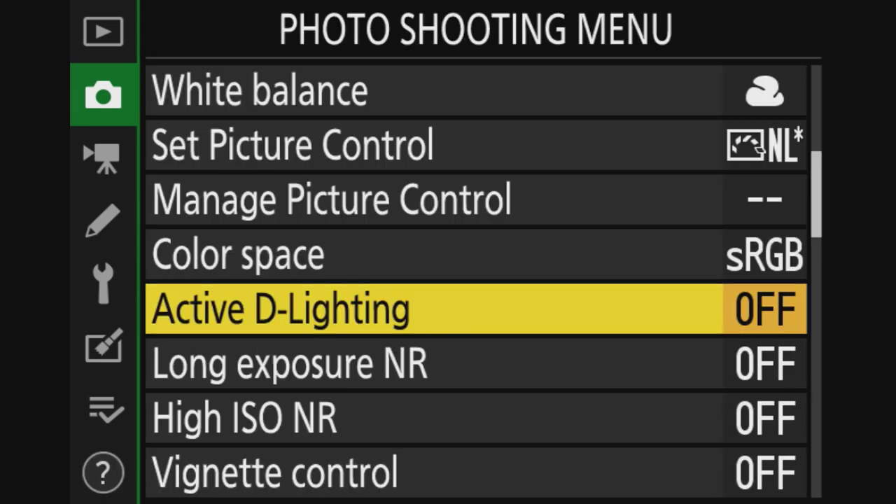
{"action": "key", "text": "Down"}
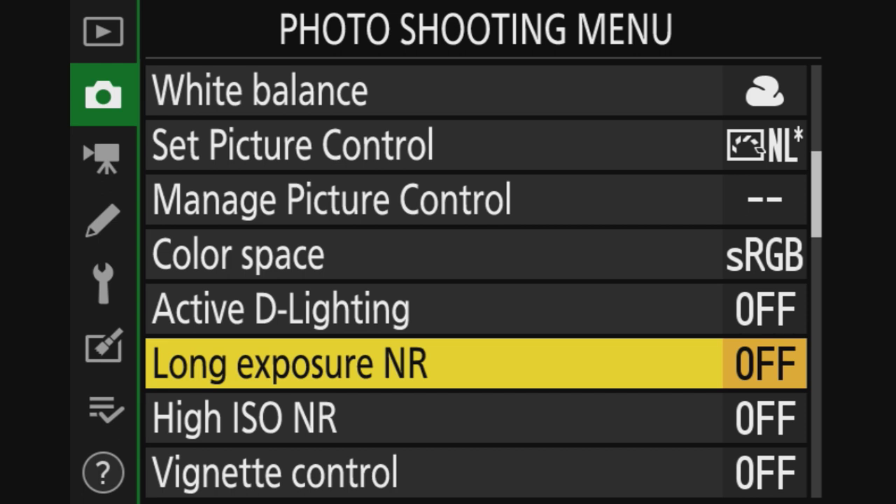
{"action": "key", "text": "Down"}
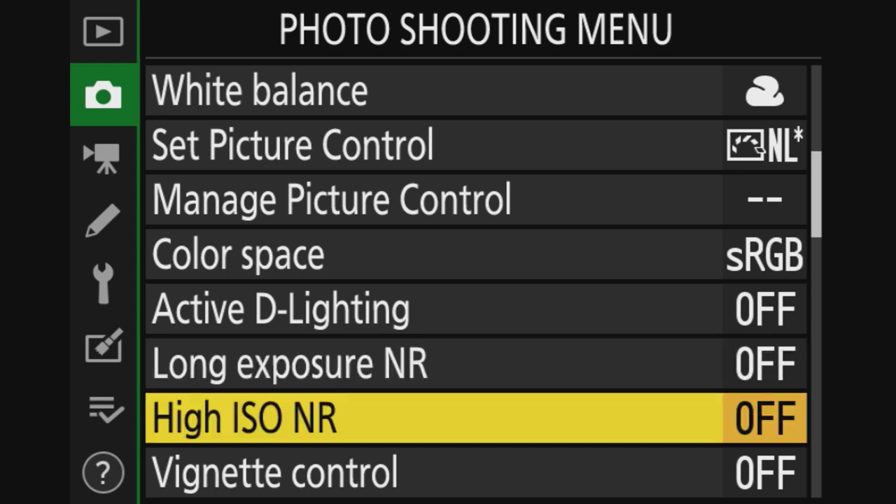
{"action": "key", "text": "Down"}
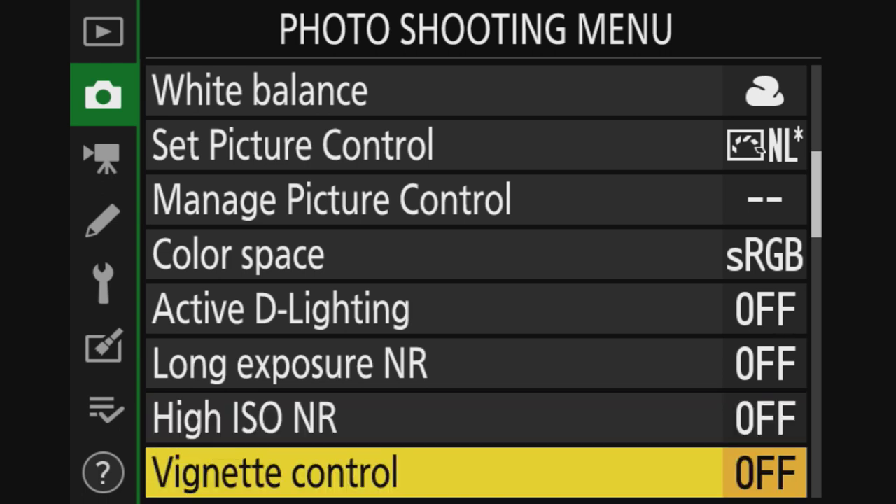
{"action": "key", "text": "Down"}
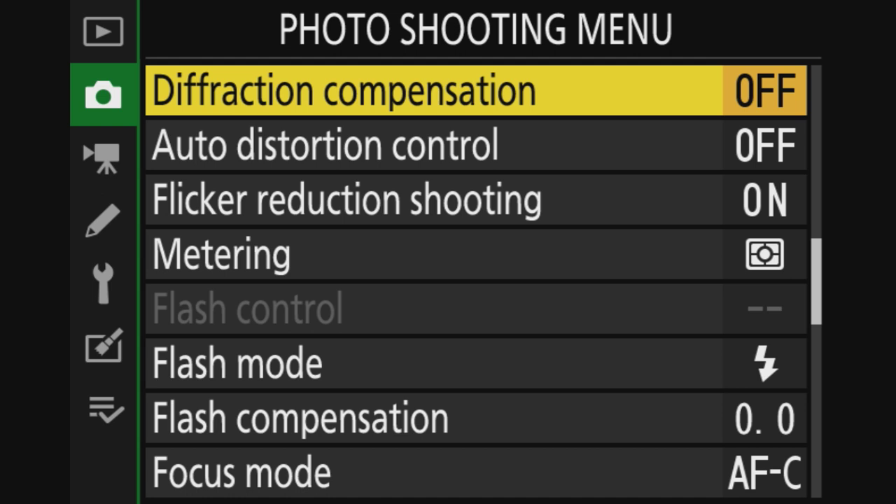
{"action": "key", "text": "Down"}
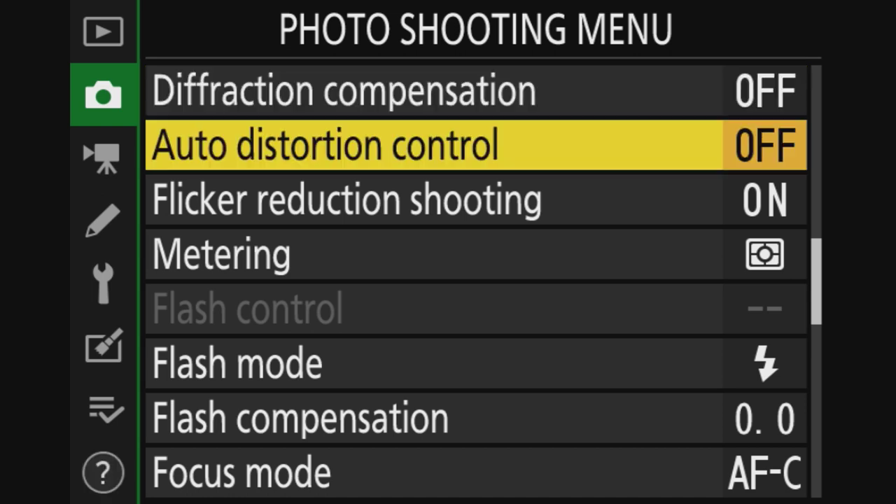
Set Flicker reduction shooting to On.
{"action": "key", "text": "Down"}
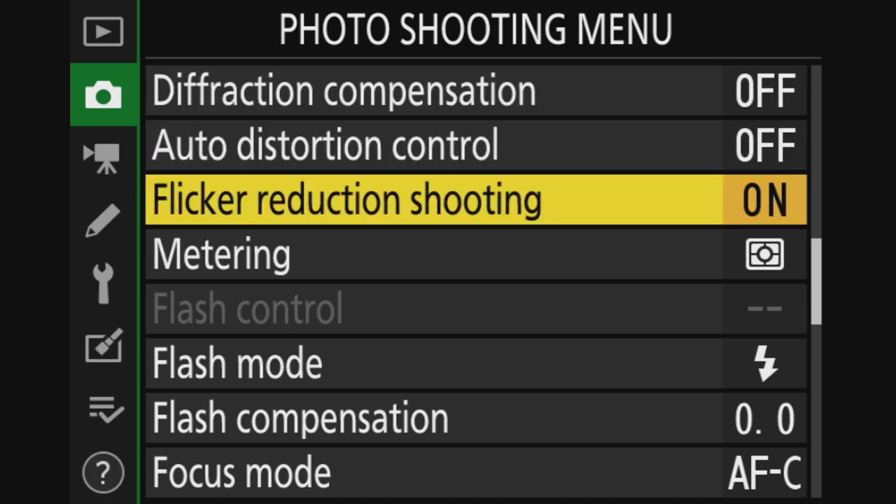
{"action": "key", "text": "Return"}
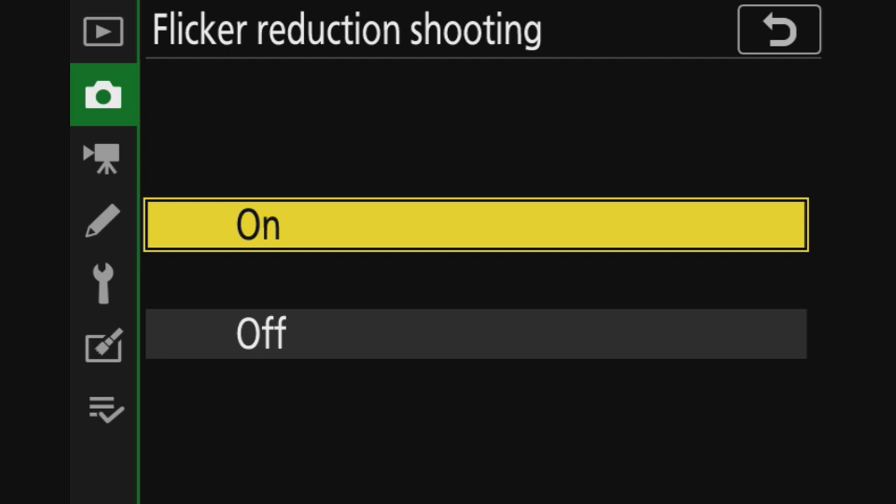
{"action": "key", "text": "Return"}
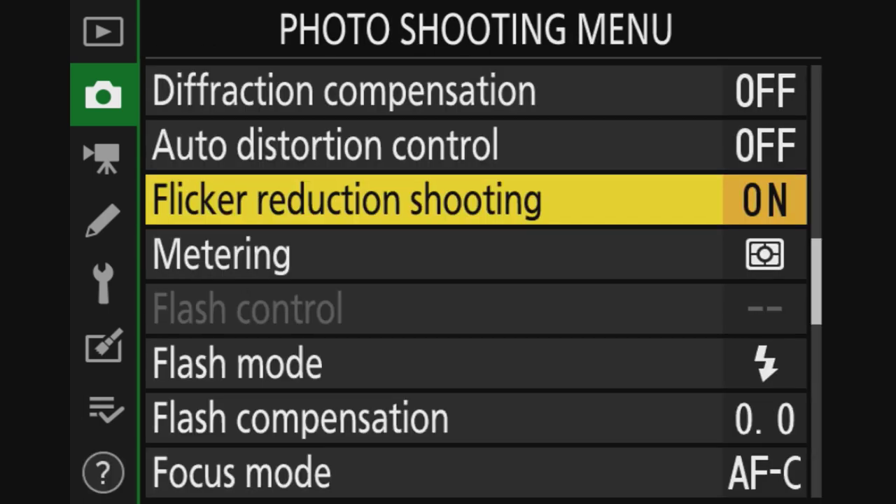
Compare the matrix, center-weighted, spot and highlight-weighted options for Metering, and set it to Matrix metering.
{"action": "key", "text": "Down"}
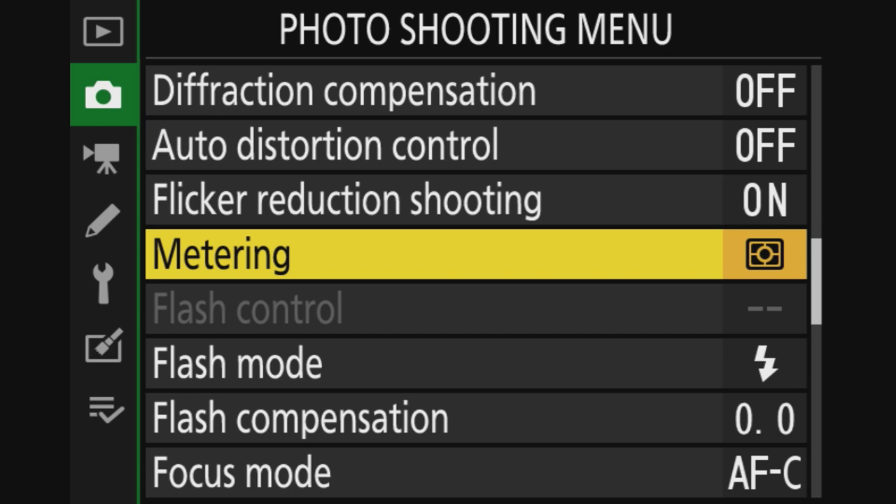
{"action": "key", "text": "Return"}
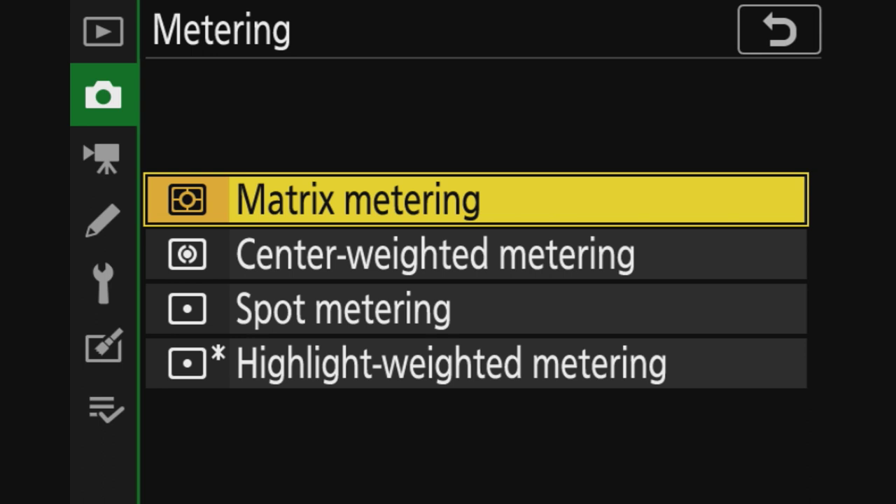
{"action": "key", "text": "Down"}
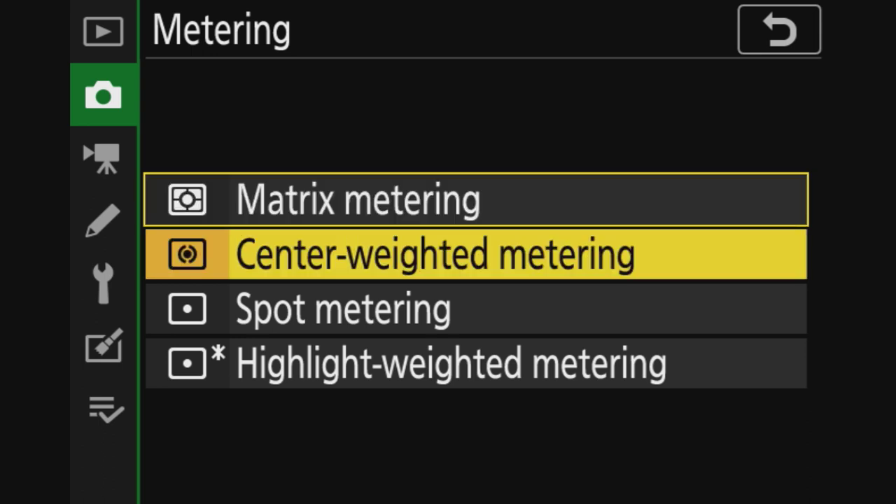
{"action": "key", "text": "Up"}
{"action": "key", "text": "Down"}
{"action": "key", "text": "Down"}
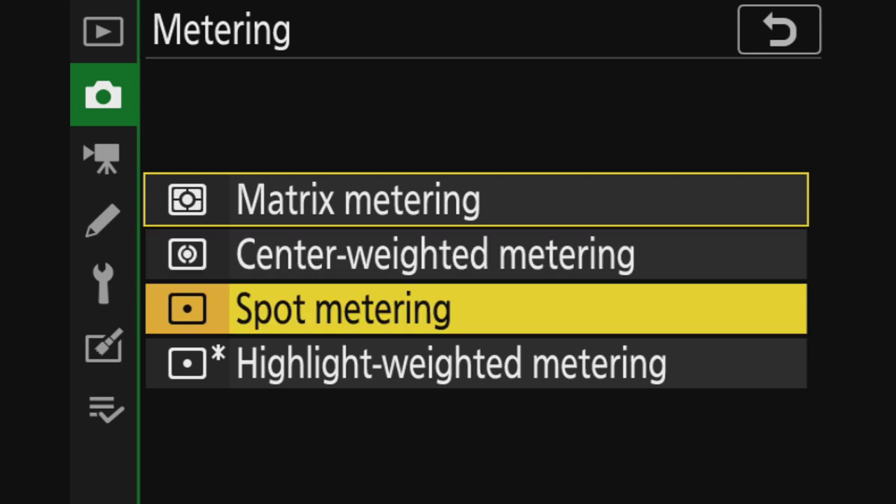
{"action": "key", "text": "Down"}
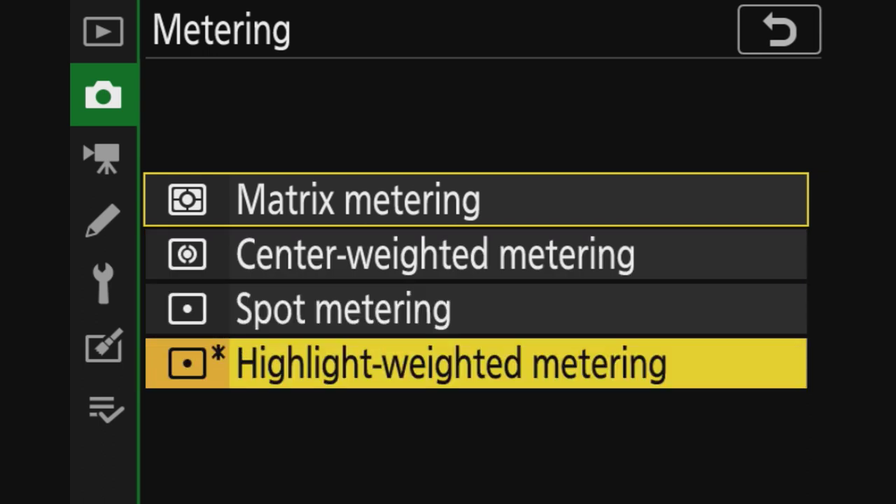
{"action": "key", "text": "Up"}
{"action": "key", "text": "Up"}
{"action": "key", "text": "Down"}
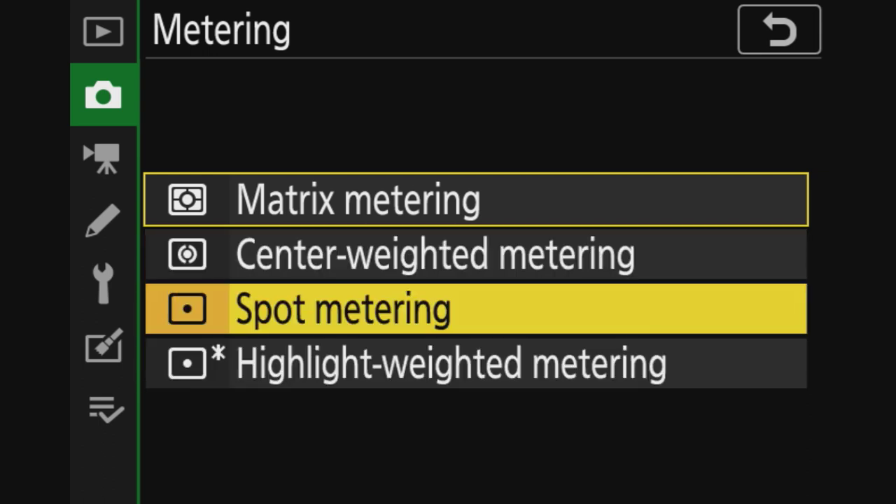
{"action": "key", "text": "Up"}
{"action": "key", "text": "Up"}
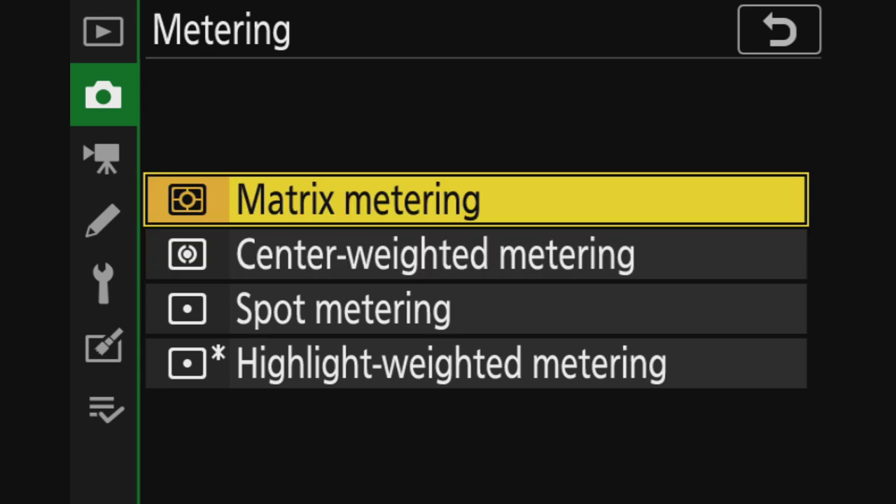
{"action": "key", "text": "Return"}
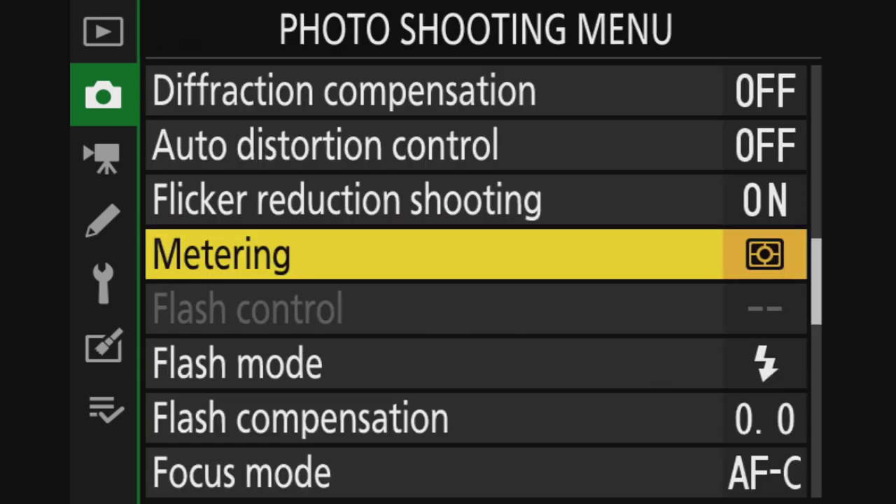
Compare the Single AF, Continuous AF and Manual focus options for Focus mode, and set it to Continuous AF (AF-C).
{"action": "key", "text": "Down"}
{"action": "key", "text": "Down"}
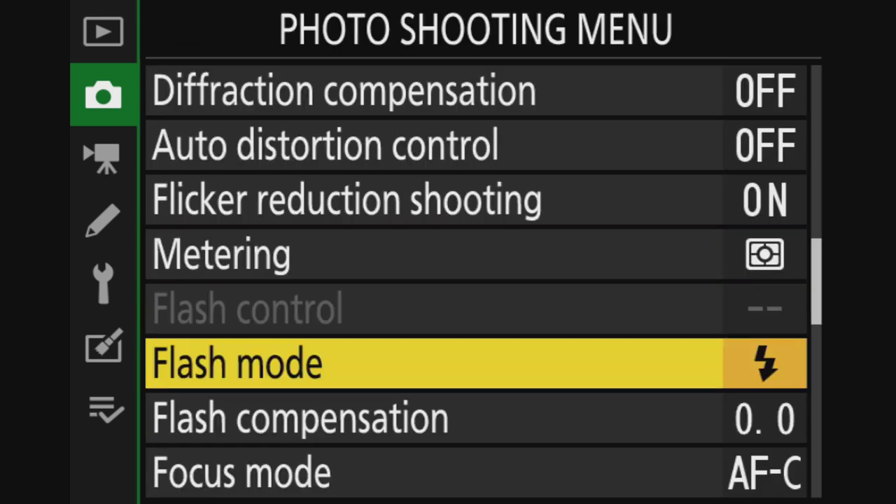
{"action": "key", "text": "Down"}
{"action": "key", "text": "Down"}
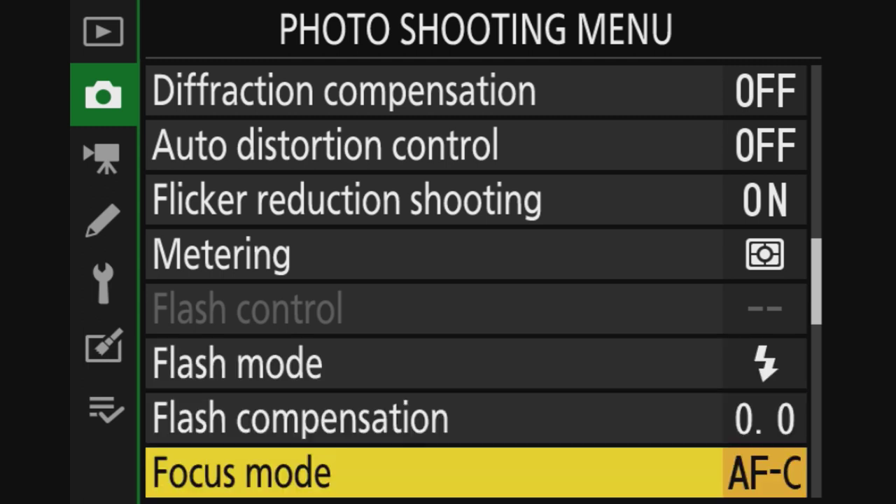
{"action": "key", "text": "Right"}
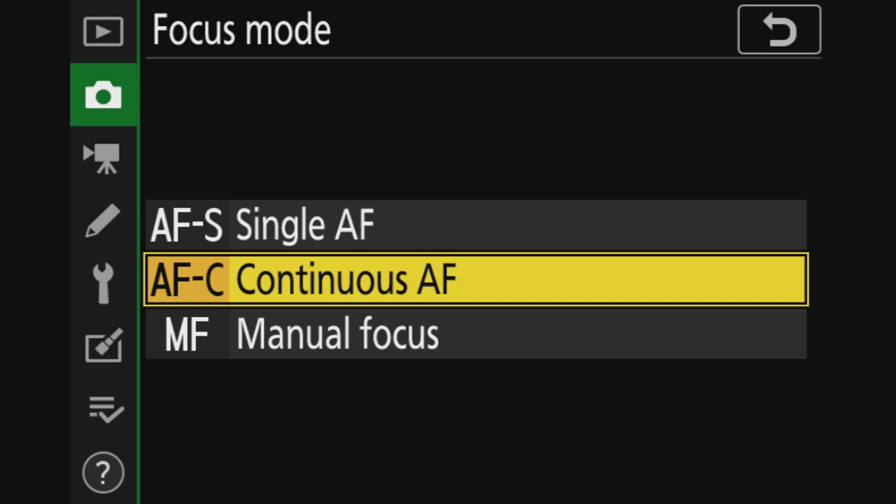
{"action": "key", "text": "Up"}
{"action": "key", "text": "Down"}
{"action": "key", "text": "Down"}
{"action": "key", "text": "Up"}
{"action": "key", "text": "Return"}
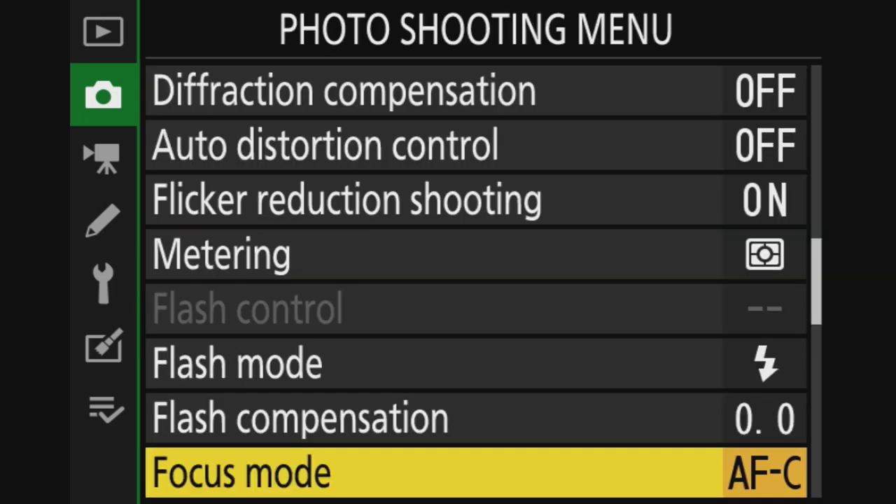
Set the AF-area mode to Single-point AF.
{"action": "key", "text": "Down"}
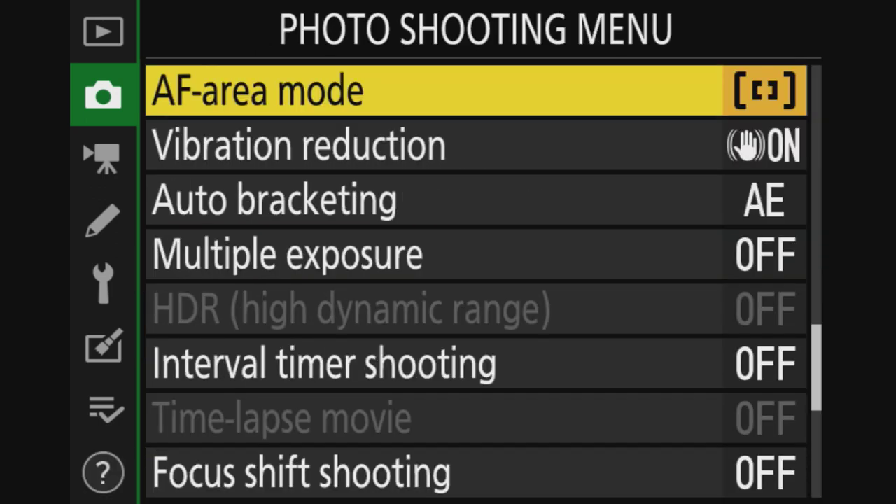
{"action": "key", "text": "Return"}
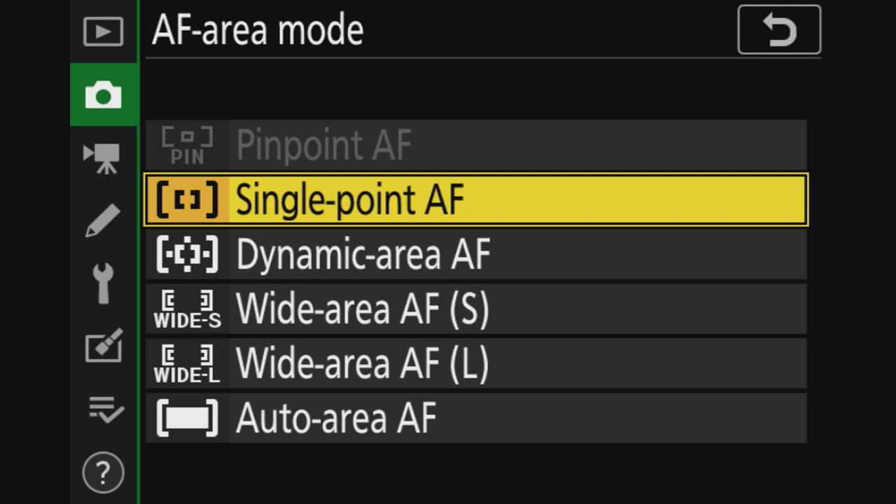
{"action": "key", "text": "Return"}
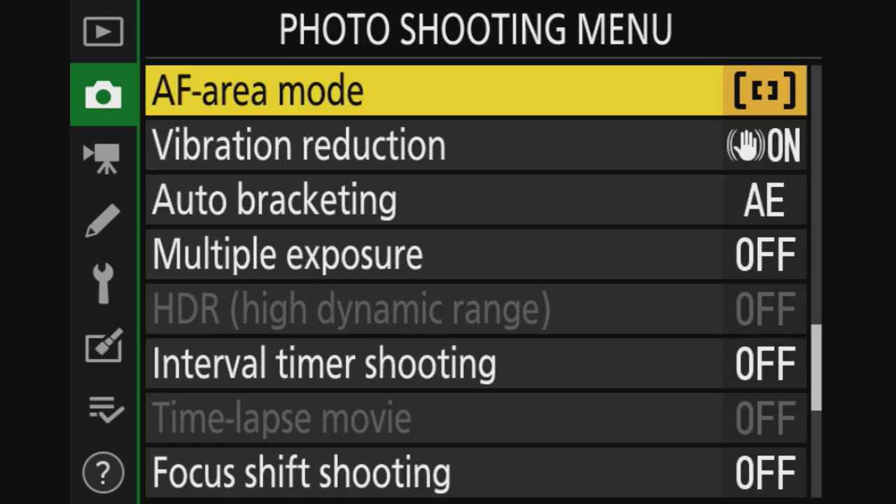
Compare the Normal, Sport and Off options for Vibration reduction, and set it to Normal.
{"action": "key", "text": "Down"}
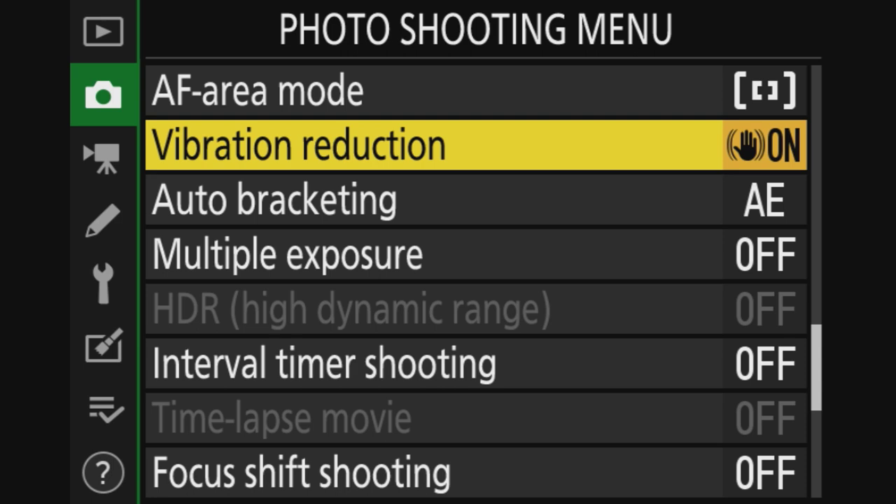
{"action": "key", "text": "Return"}
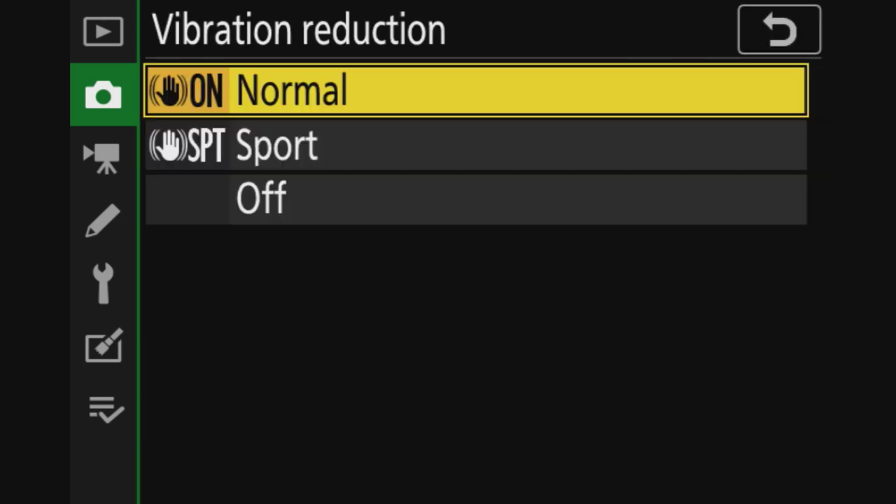
{"action": "key", "text": "Down"}
{"action": "key", "text": "Down"}
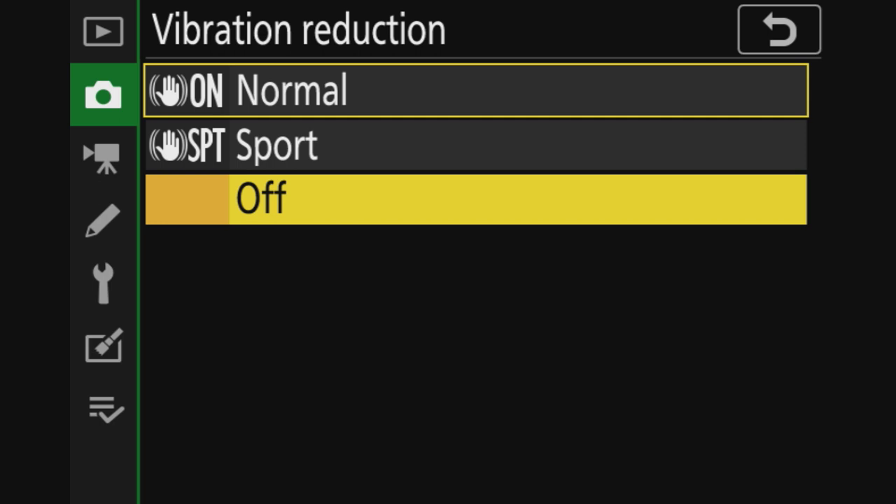
{"action": "key", "text": "Up"}
{"action": "key", "text": "Up"}
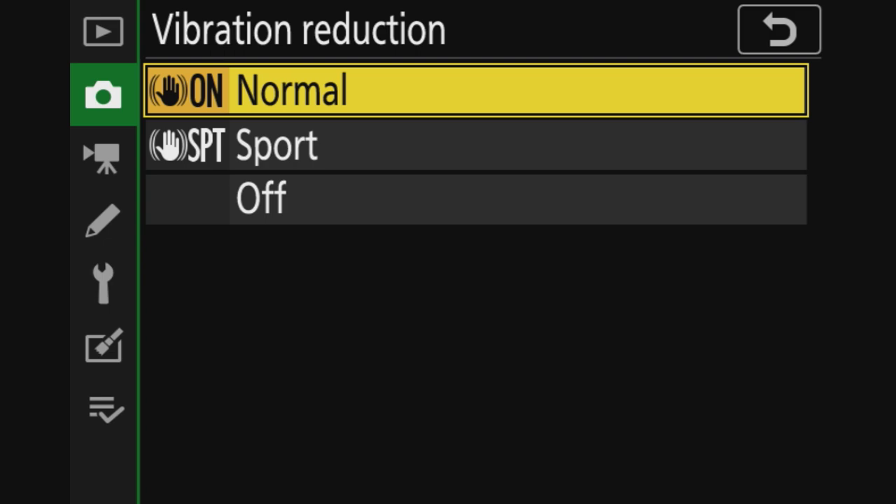
{"action": "key", "text": "Return"}
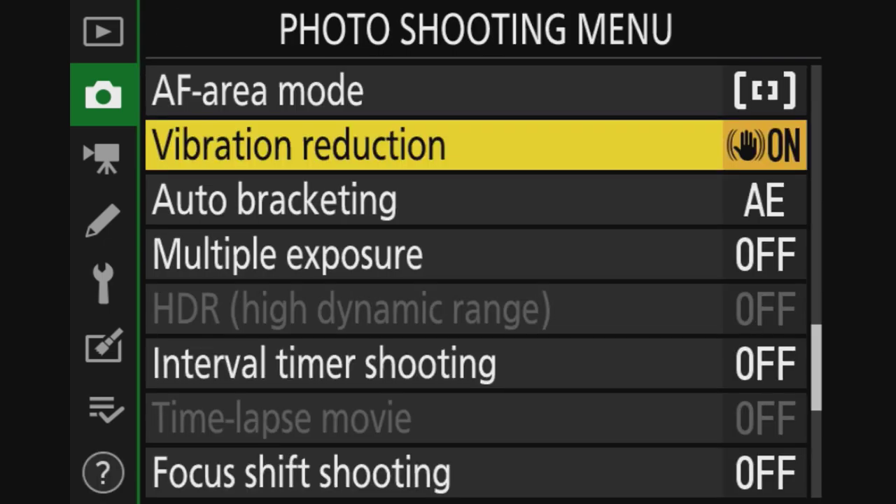
{"action": "key", "text": "Return"}
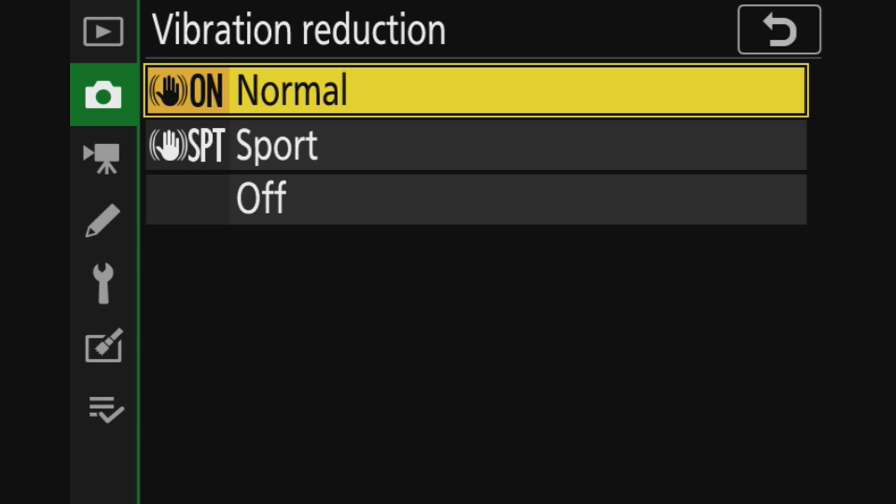
{"action": "key", "text": "Return"}
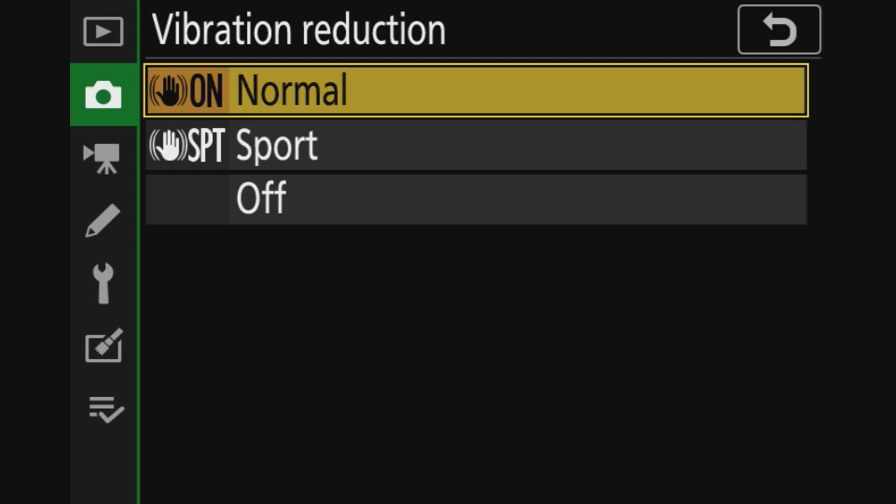
Review the remaining photo shooting entries from Auto bracketing through Focus shift shooting to Silent photography.
{"action": "key", "text": "Down"}
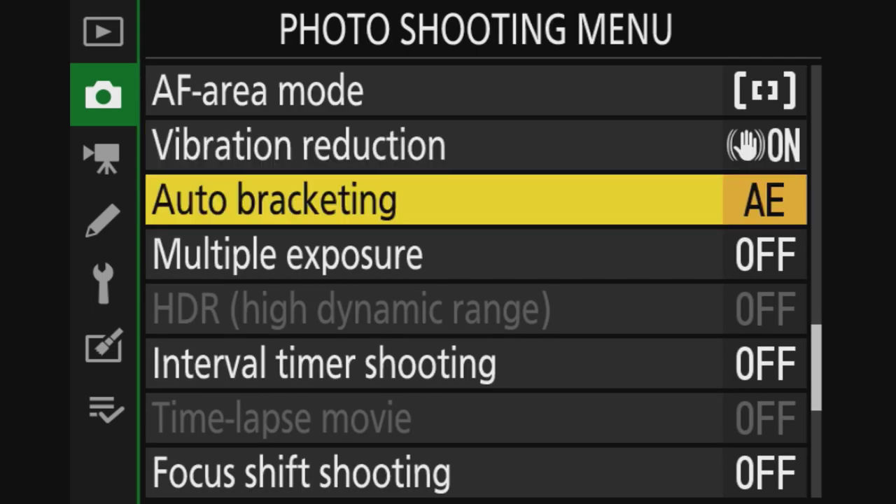
{"action": "key", "text": "Down"}
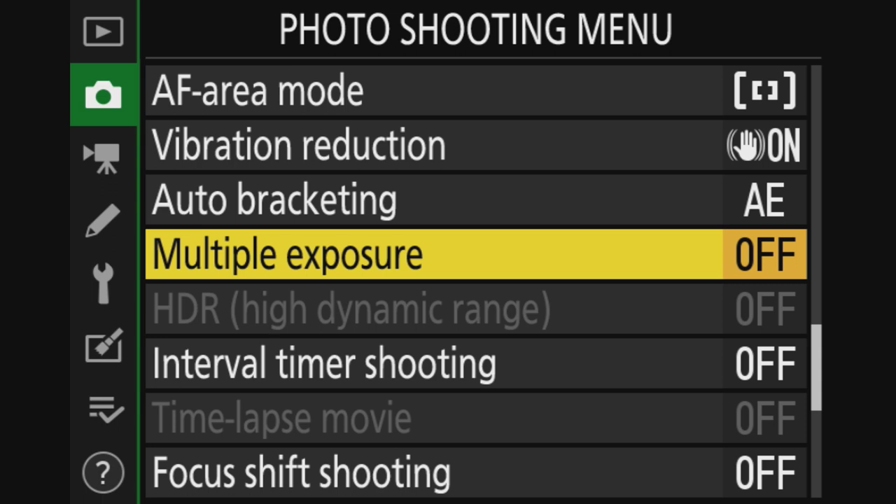
{"action": "key", "text": "Down"}
{"action": "key", "text": "Down"}
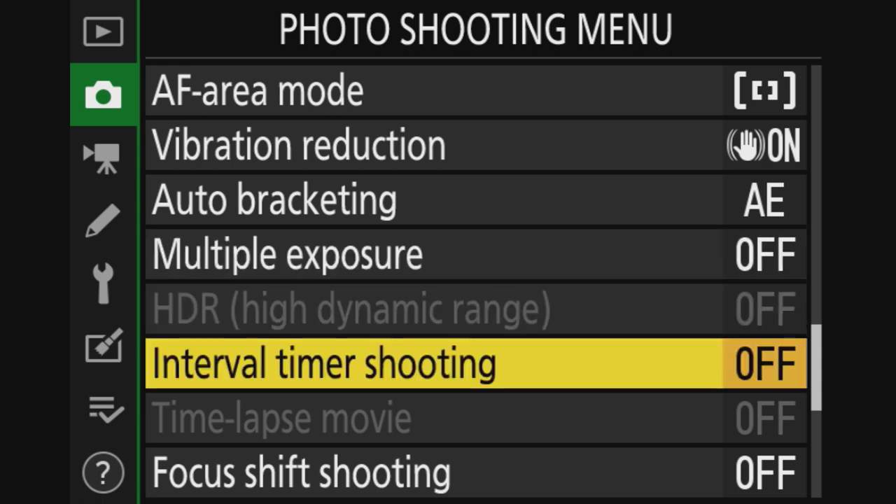
{"action": "key", "text": "Down"}
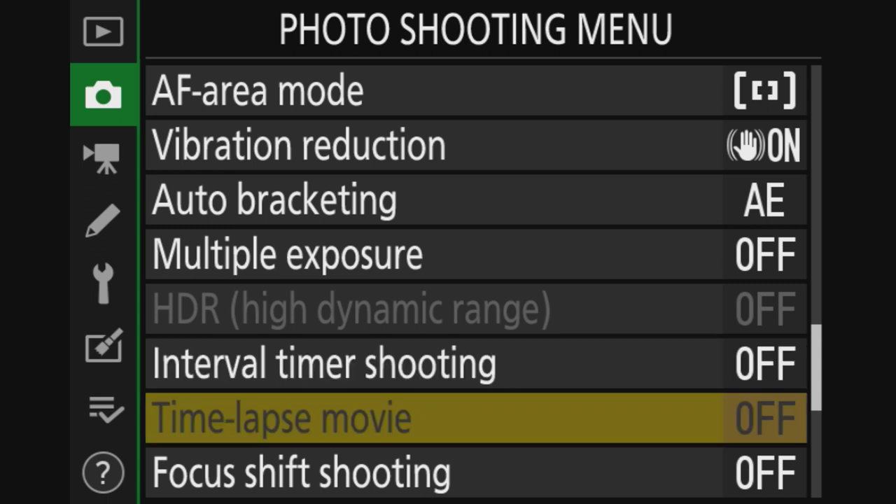
{"action": "key", "text": "Down"}
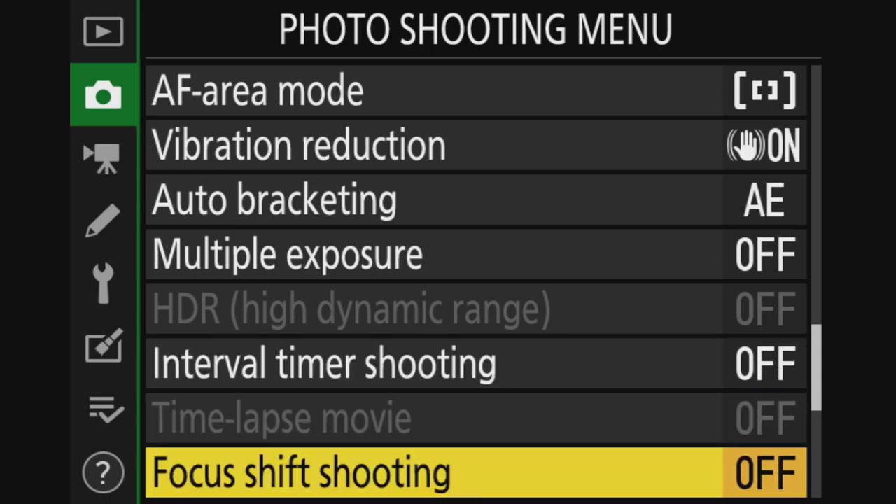
{"action": "key", "text": "Down"}
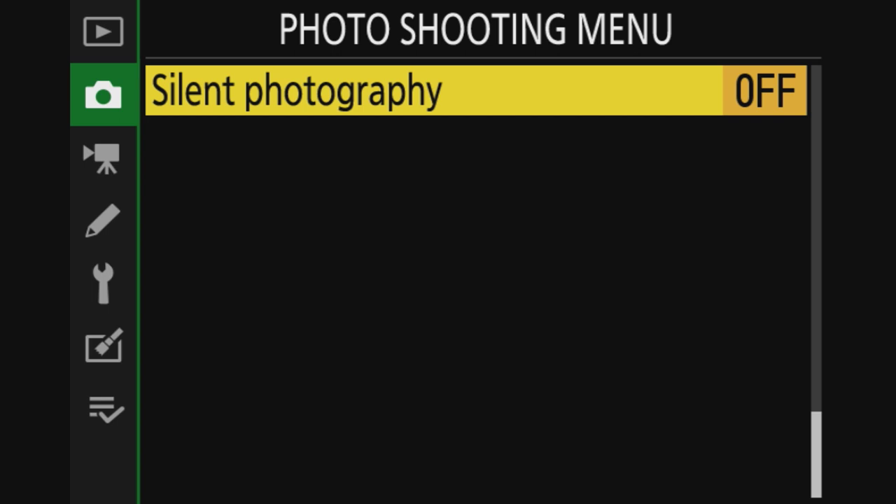
Switch to the movie shooting menu and go to its first entry, Reset movie shooting menu.
{"action": "key", "text": "Left"}
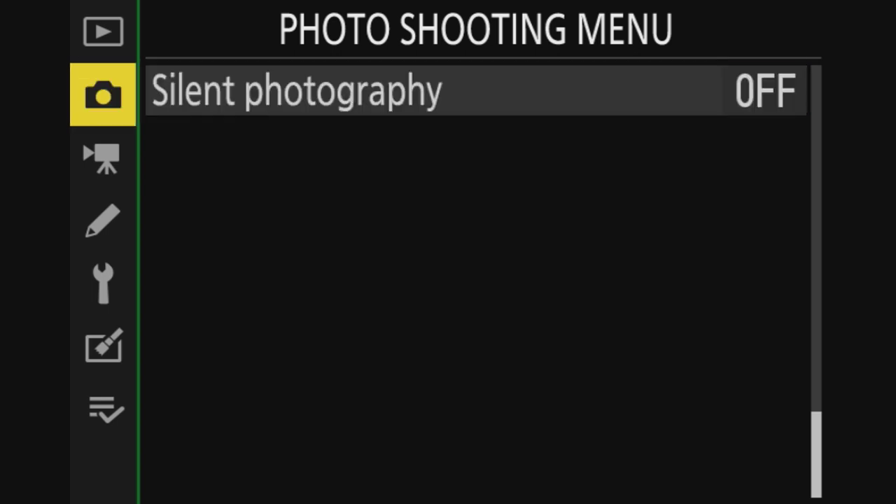
{"action": "key", "text": "Down"}
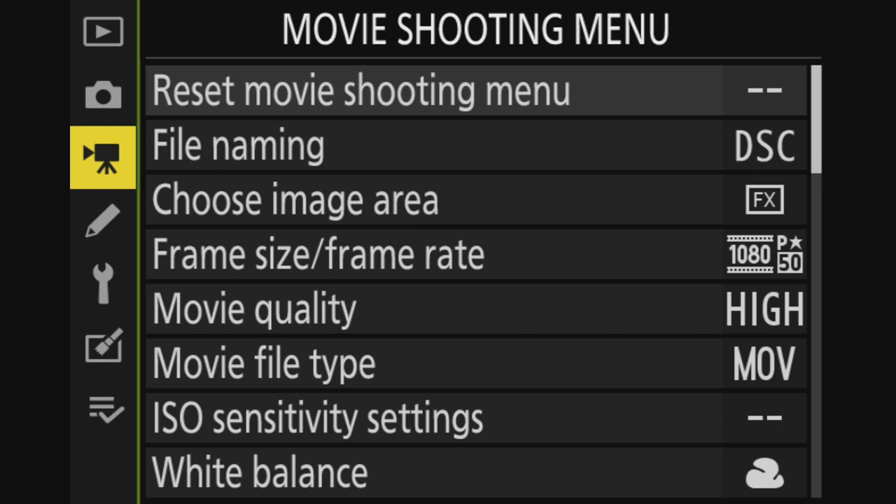
{"action": "key", "text": "Right"}
{"action": "key", "text": "Down"}
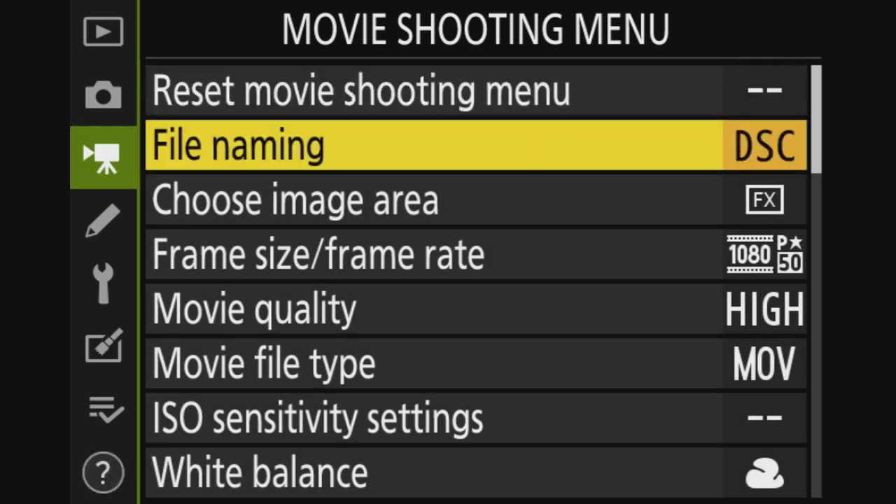
{"action": "key", "text": "Up"}
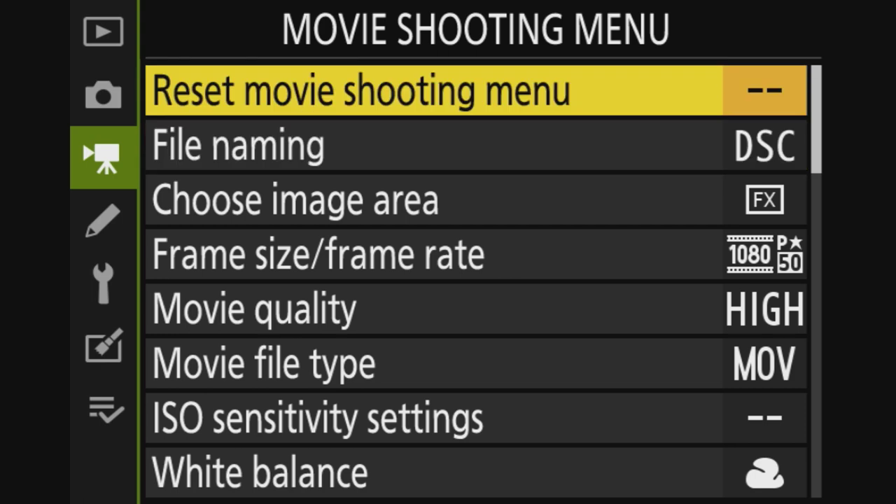
Look at the File naming entry screen for movies, leave it without editing the prefix, and go on to Choose image area.
{"action": "key", "text": "Down"}
{"action": "key", "text": "Right"}
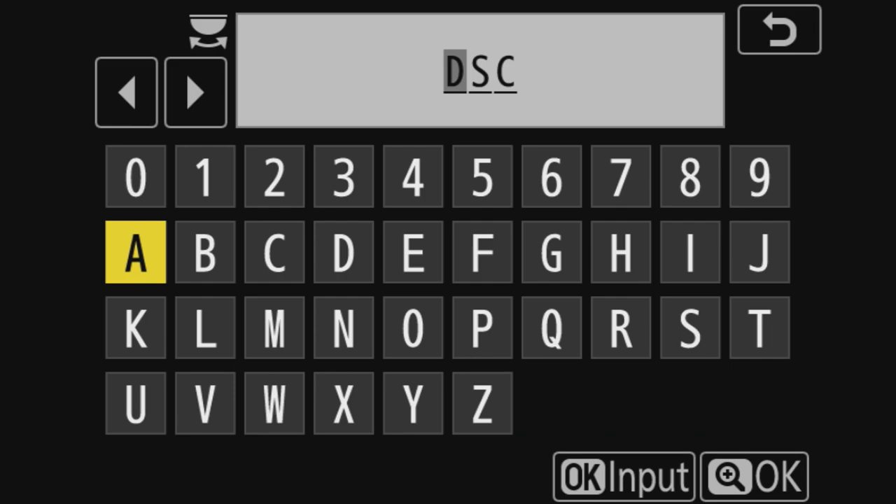
{"action": "key", "text": "Escape"}
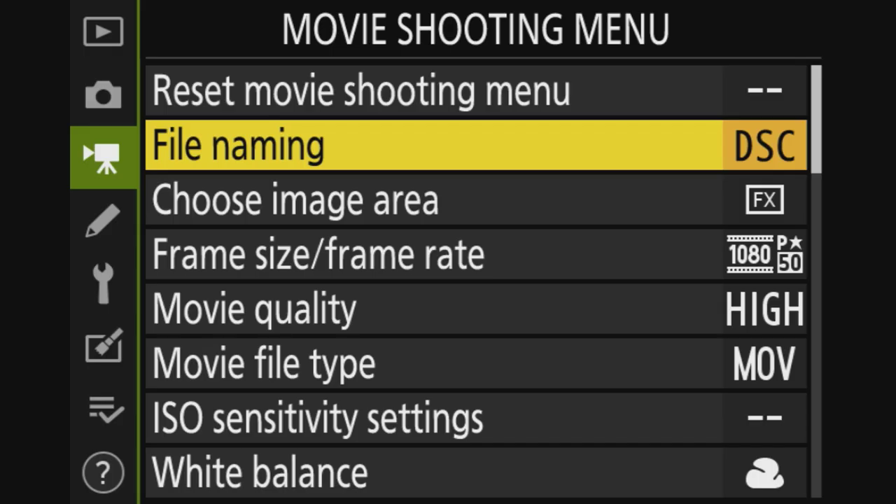
{"action": "key", "text": "Down"}
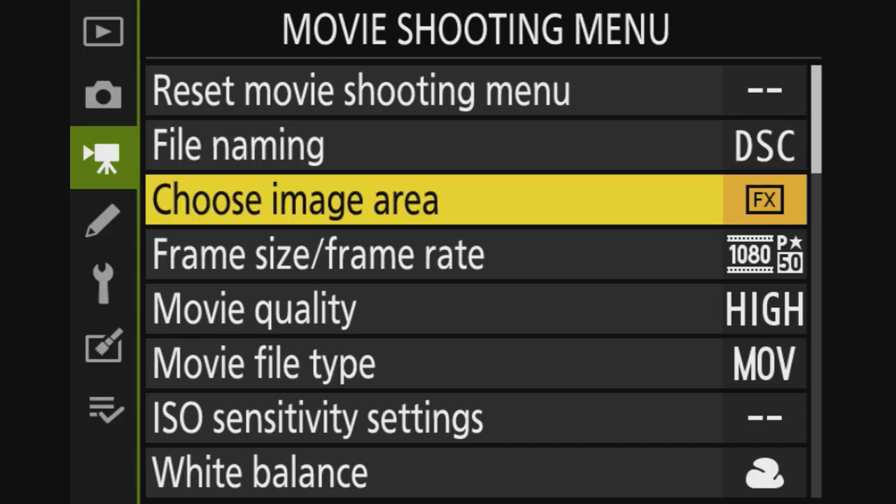
Confirm FX as the movie image area and go on to the Frame size/frame rate entry.
{"action": "key", "text": "Right"}
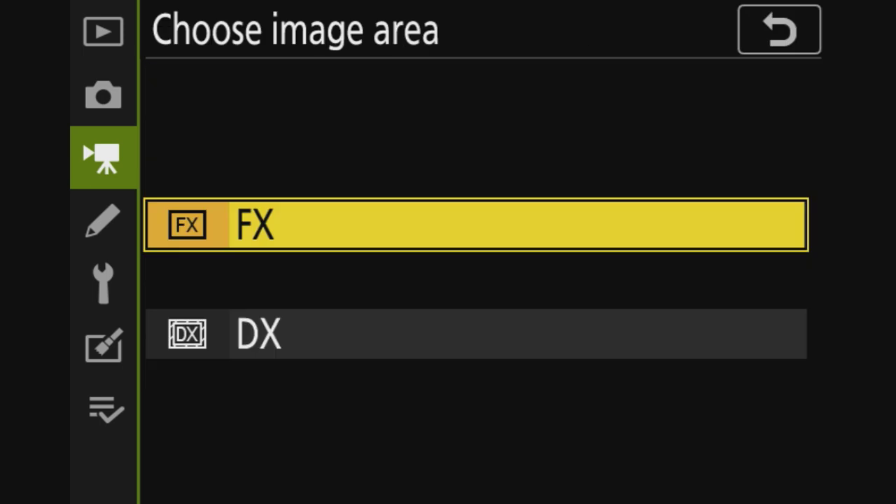
{"action": "key", "text": "Return"}
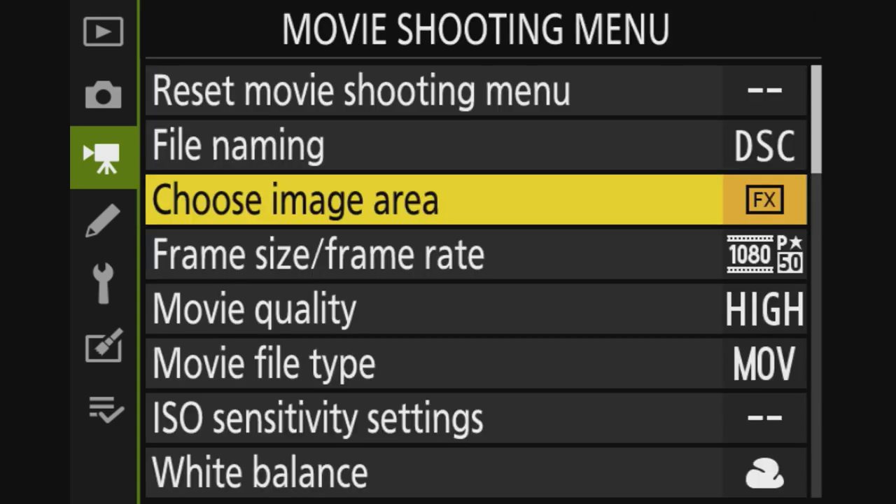
{"action": "key", "text": "Down"}
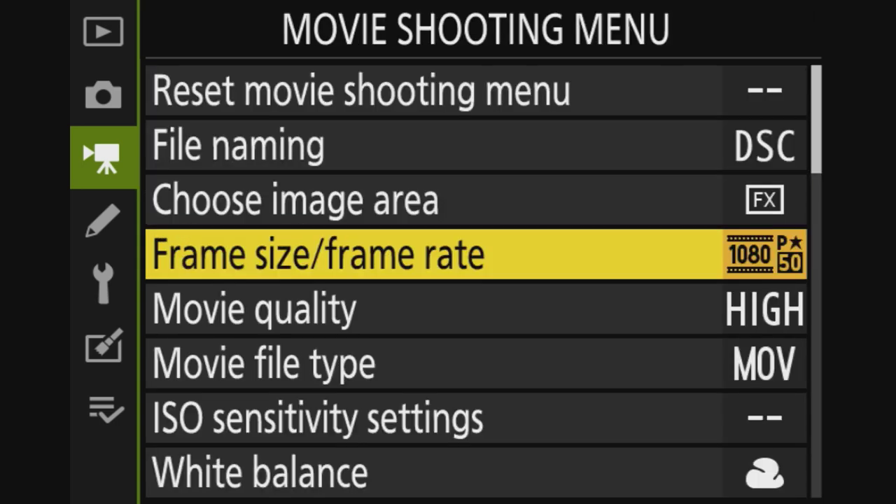
Open the Frame size/frame rate options and compare the entries between 1920x1080; 50p and 3840x2160; 24p.
{"action": "key", "text": "Return"}
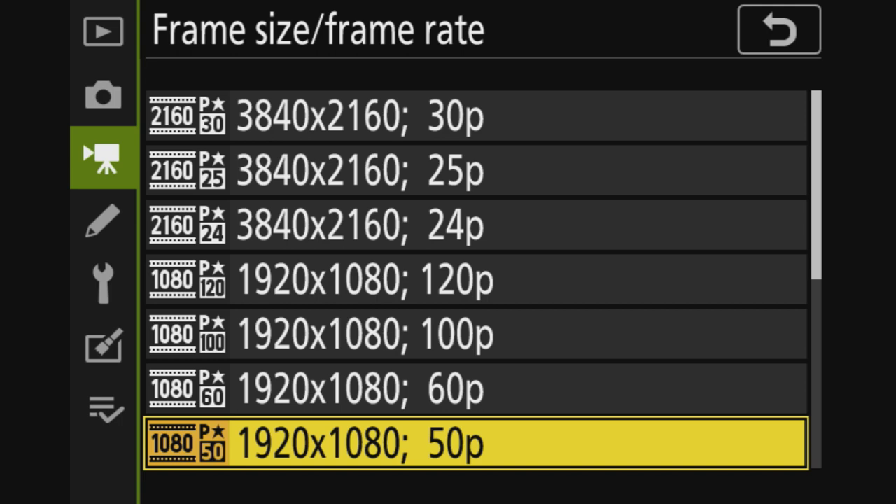
{"action": "key", "text": "Up"}
{"action": "key", "text": "Up"}
{"action": "key", "text": "Up"}
{"action": "key", "text": "Up"}
{"action": "key", "text": "Up"}
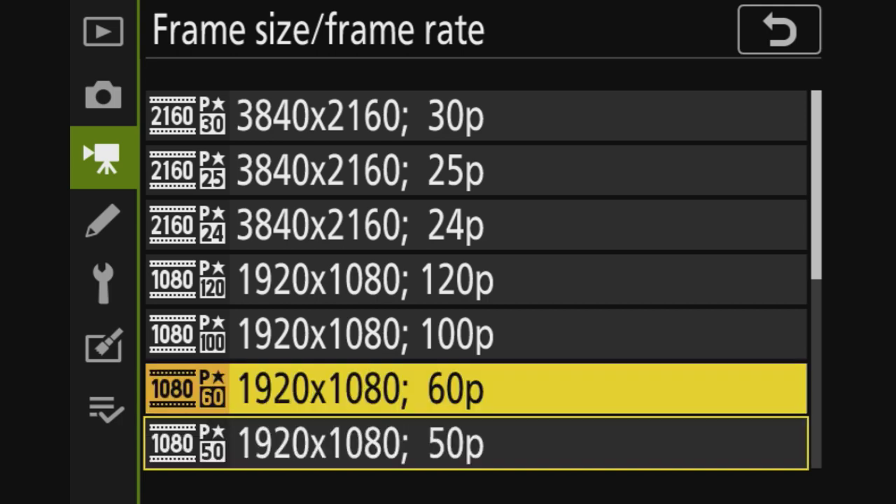
{"action": "key", "text": "Down"}
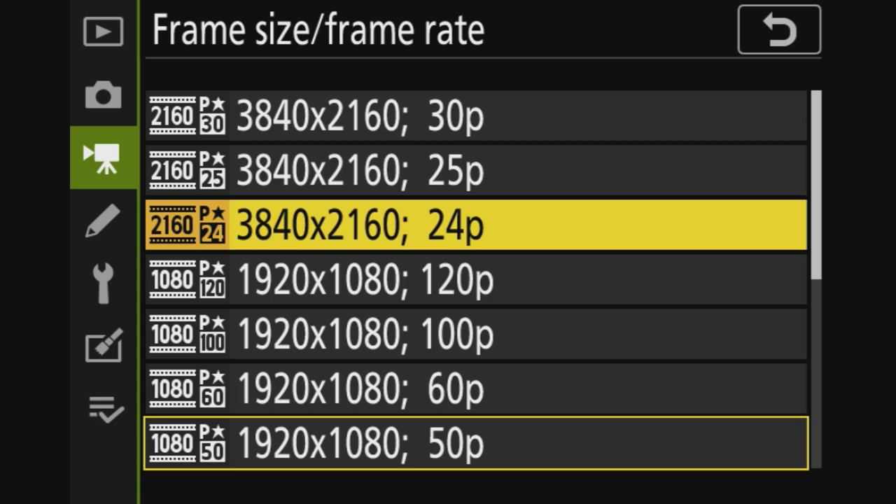
{"action": "key", "text": "Down"}
{"action": "key", "text": "Down"}
{"action": "key", "text": "Down"}
{"action": "key", "text": "Down"}
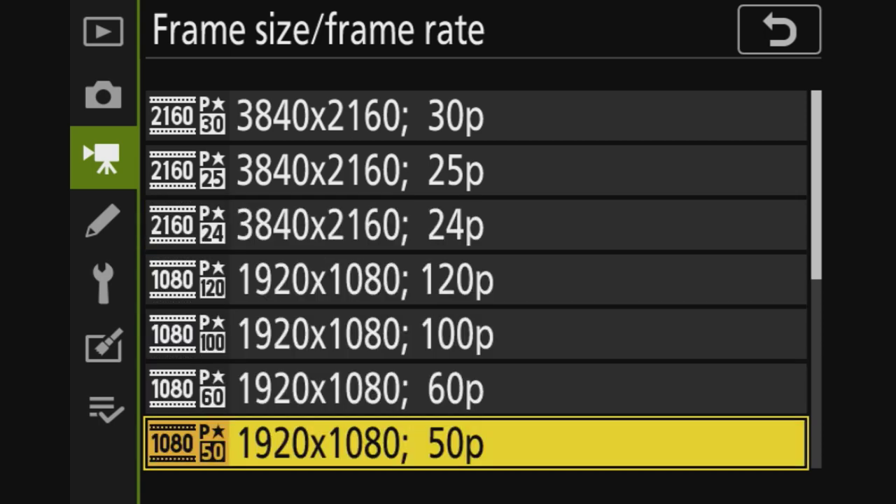
Examine the 1920x1080 rates from 50p up to 120p against the 3840x2160; 24p option.
{"action": "key", "text": "Up"}
{"action": "key", "text": "Up"}
{"action": "key", "text": "Up"}
{"action": "key", "text": "Up"}
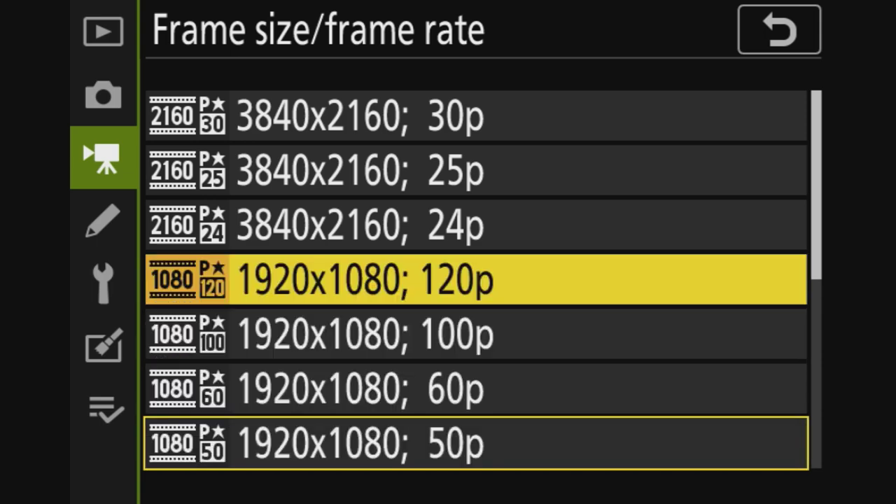
{"action": "key", "text": "Down"}
{"action": "key", "text": "Down"}
{"action": "key", "text": "Down"}
{"action": "key", "text": "Down"}
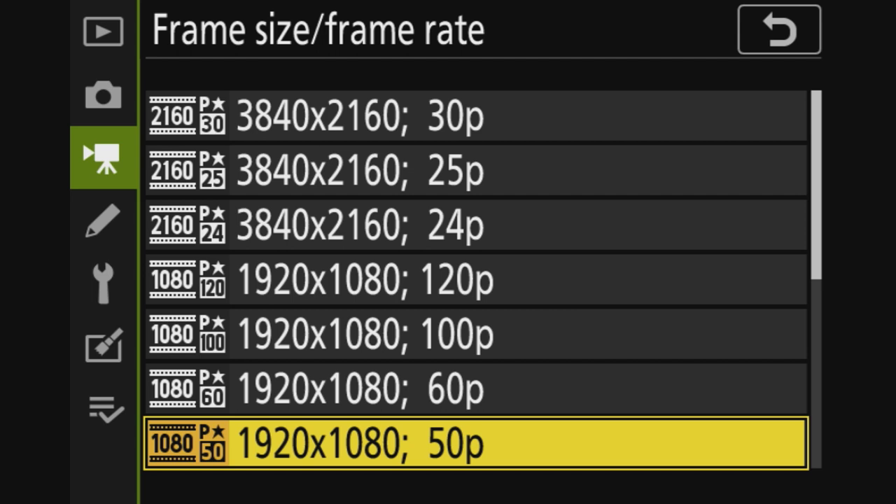
{"action": "key", "text": "Up"}
{"action": "key", "text": "Up"}
{"action": "key", "text": "Up"}
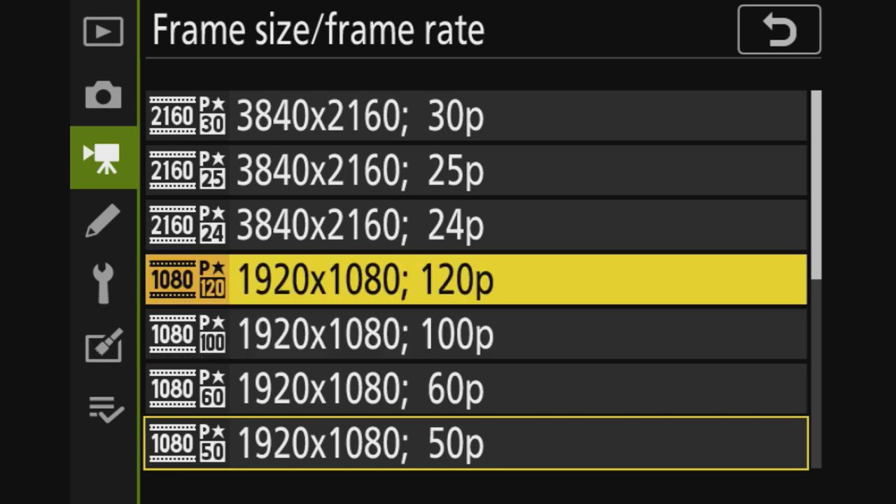
{"action": "key", "text": "Up"}
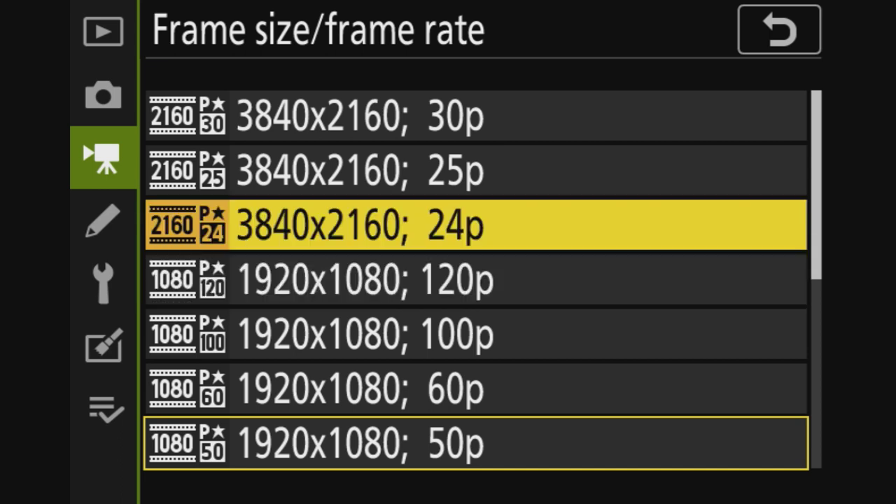
Review the remaining 1920x1080 options, from 120p through the lower rates to 24p x5 (slow-motion).
{"action": "key", "text": "Down"}
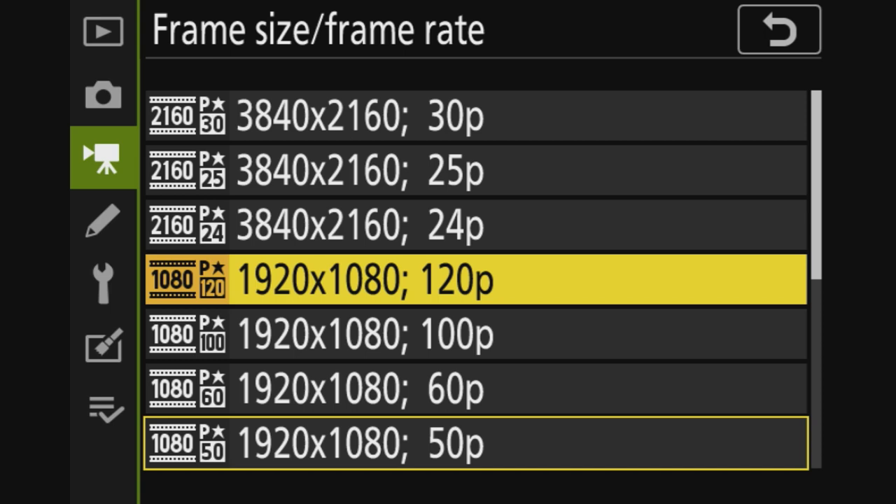
{"action": "key", "text": "Down"}
{"action": "key", "text": "Down"}
{"action": "key", "text": "Down"}
{"action": "key", "text": "Down"}
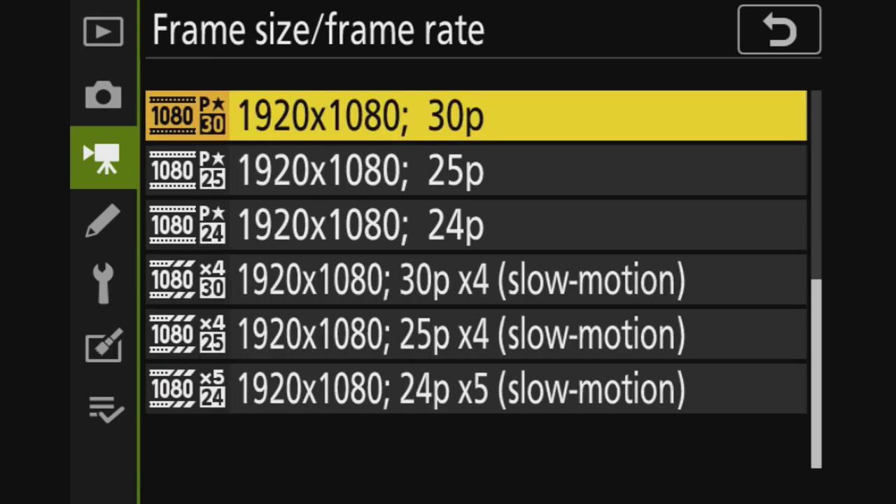
{"action": "key", "text": "Down"}
{"action": "key", "text": "Down"}
{"action": "key", "text": "Down"}
{"action": "key", "text": "Down"}
{"action": "key", "text": "Down"}
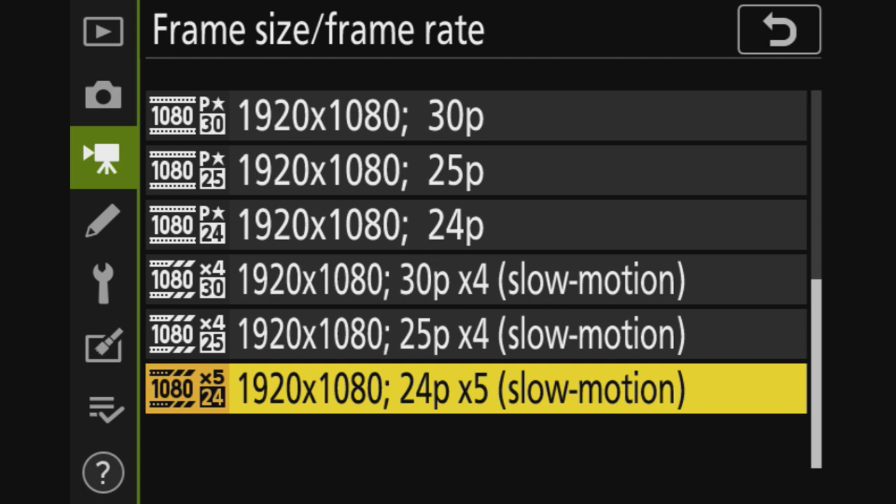
Set the movie frame size and frame rate to 3840x2160; 24p.
{"action": "key", "text": "Escape"}
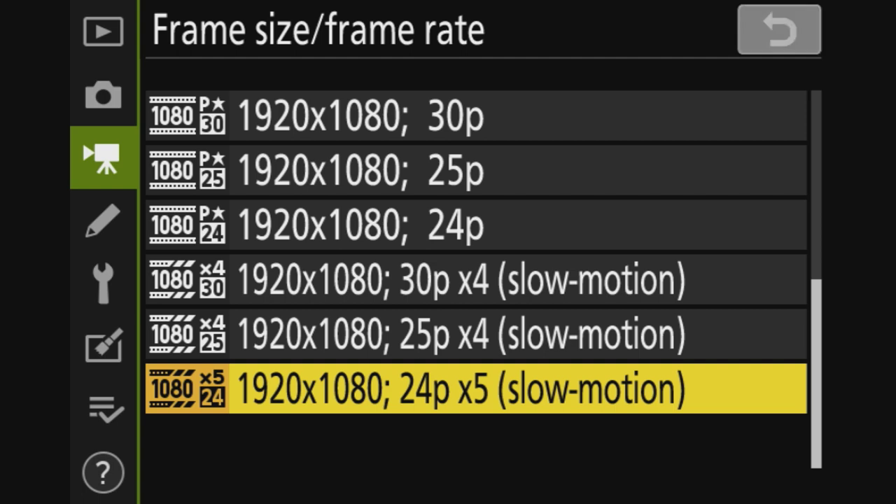
{"action": "key", "text": "Right"}
{"action": "key", "text": "Up"}
{"action": "key", "text": "Up"}
{"action": "key", "text": "Up"}
{"action": "key", "text": "Up"}
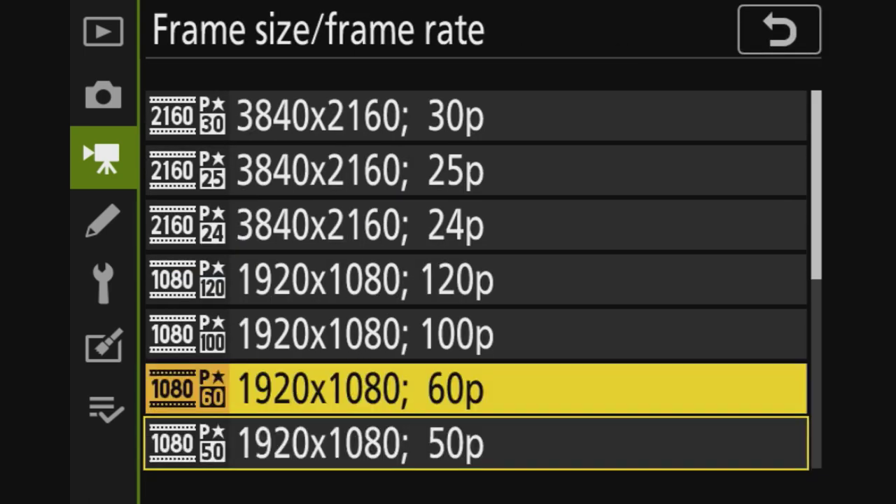
{"action": "key", "text": "Return"}
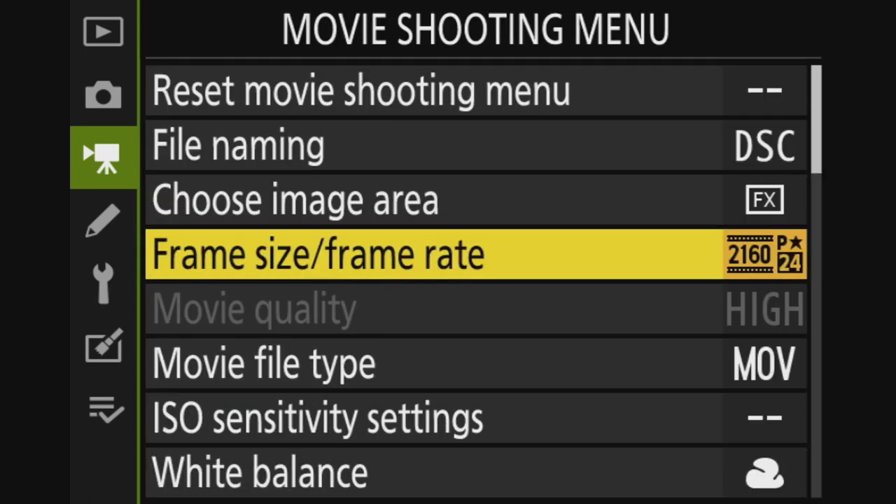
Compare the MOV and MP4 movie file types and set the type to MOV.
{"action": "key", "text": "Down"}
{"action": "key", "text": "Down"}
{"action": "key", "text": "Right"}
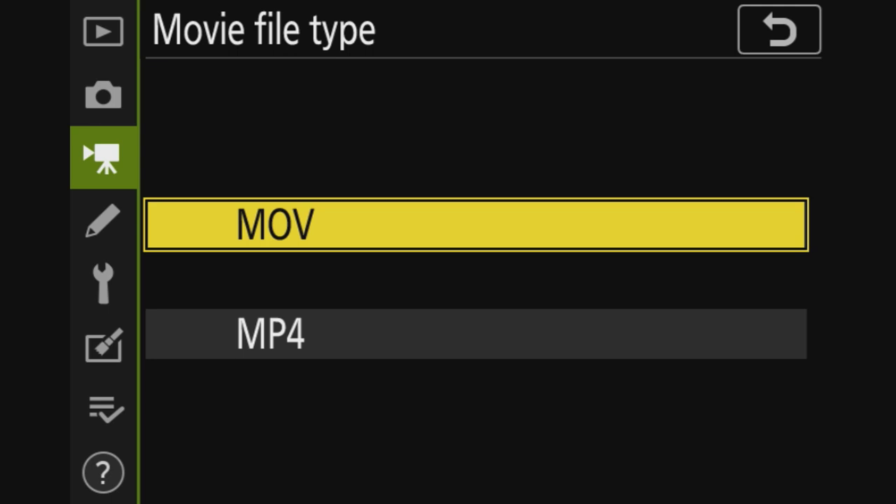
{"action": "key", "text": "Down"}
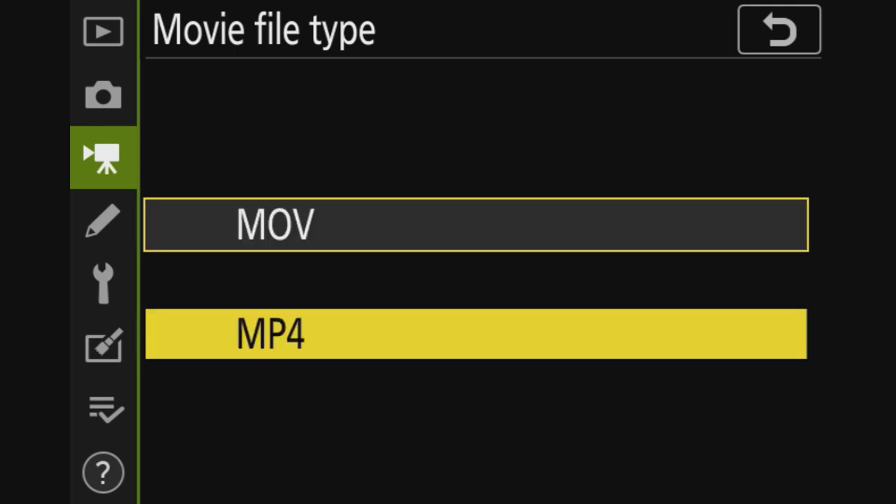
{"action": "key", "text": "Up"}
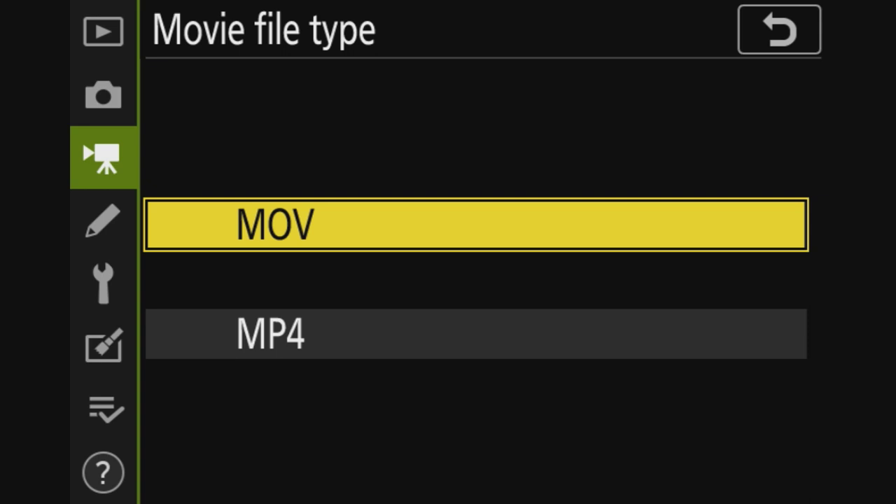
{"action": "key", "text": "Return"}
Review the movie ISO sensitivity settings: Maximum sensitivity, Auto ISO control (mode M) and ISO sensitivity (mode M).
{"action": "key", "text": "Down"}
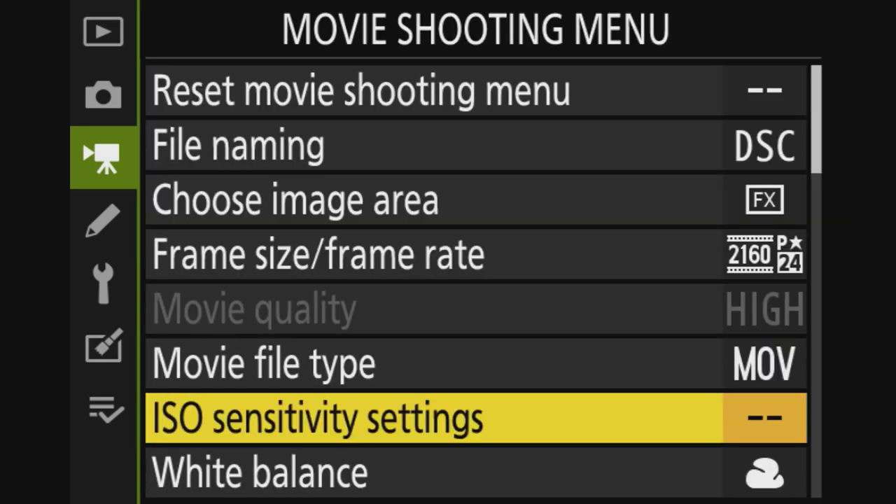
{"action": "key", "text": "Right"}
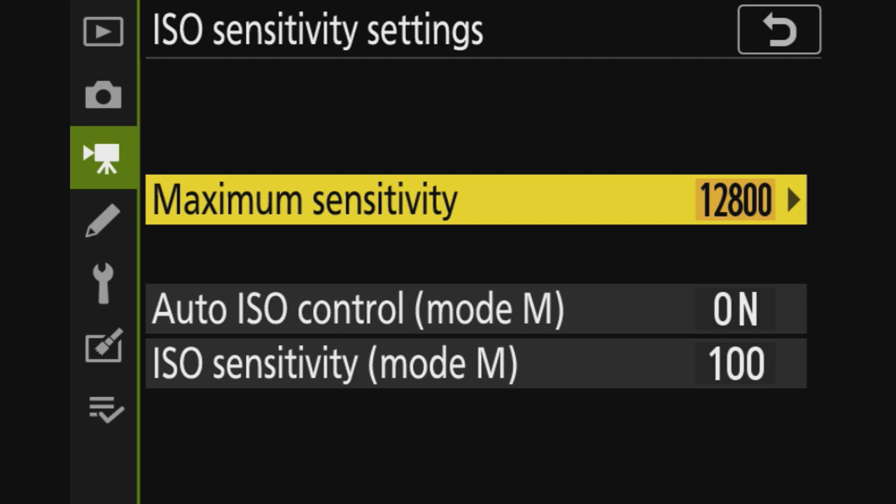
{"action": "key", "text": "Down"}
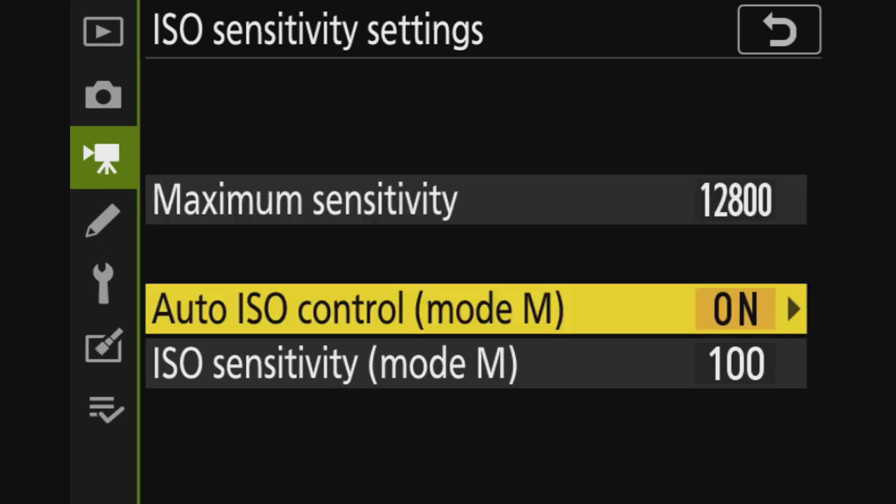
{"action": "key", "text": "Down"}
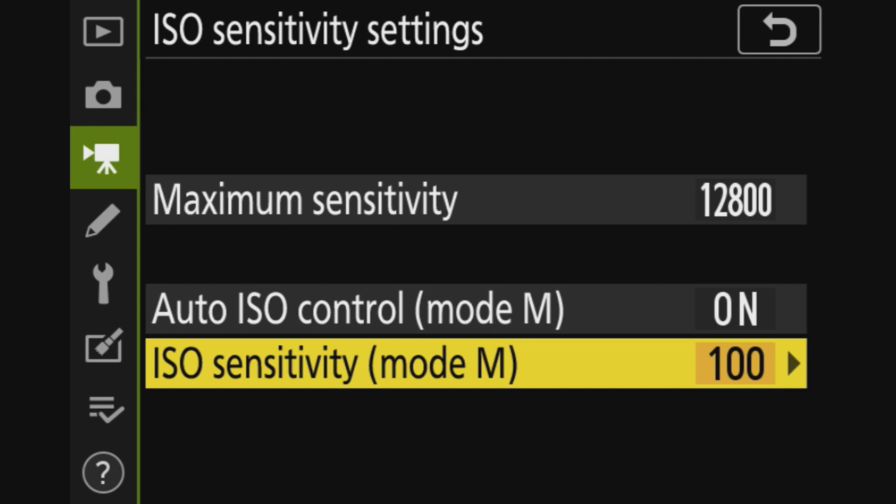
{"action": "key", "text": "Left"}
Set the movie white balance to Same as photo settings.
{"action": "key", "text": "Down"}
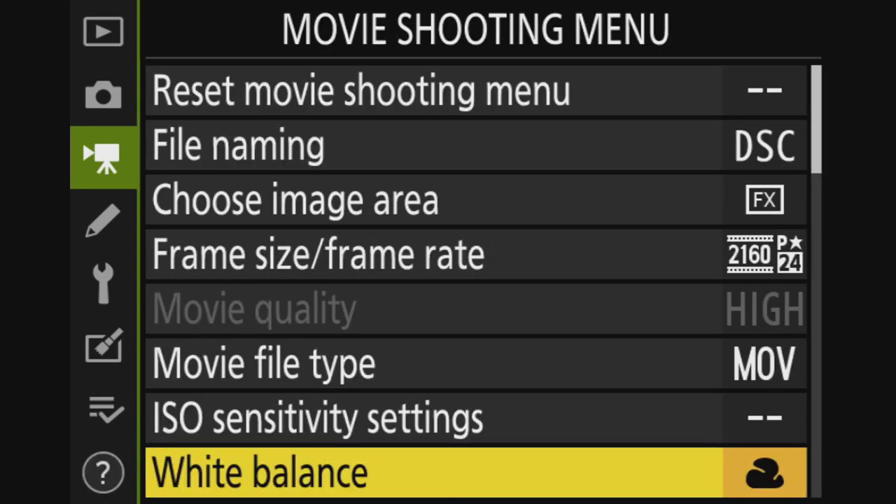
{"action": "key", "text": "Right"}
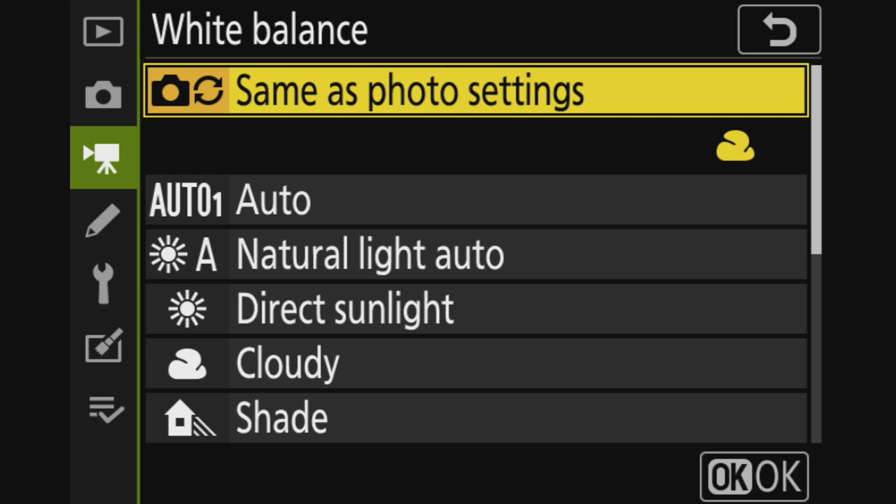
{"action": "key", "text": "Return"}
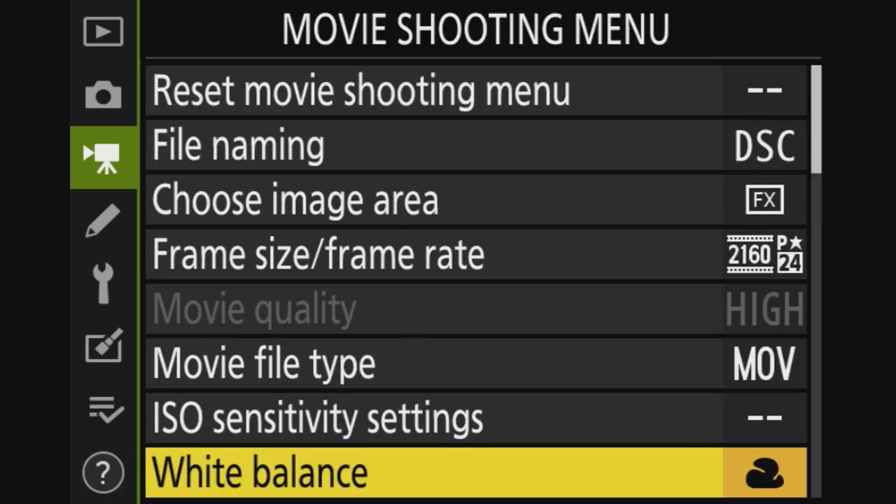
Set the movie Picture Control to Same as photo settings.
{"action": "key", "text": "Down"}
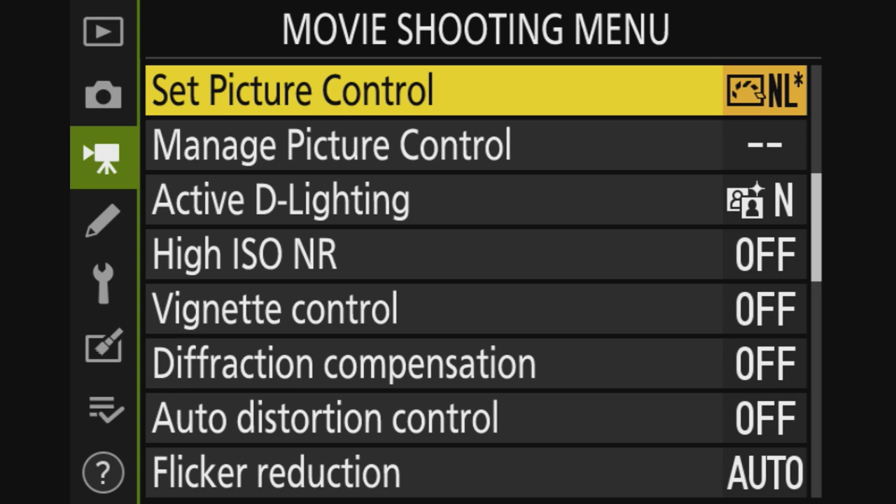
{"action": "key", "text": "Return"}
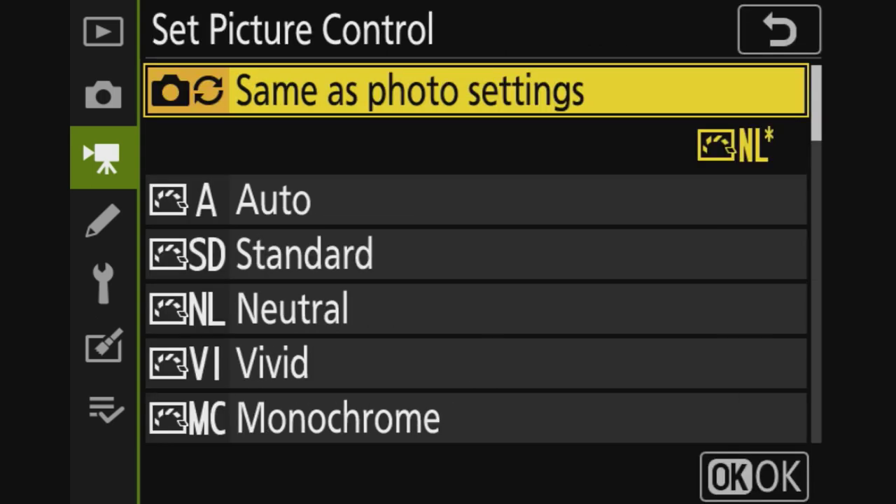
{"action": "key", "text": "Return"}
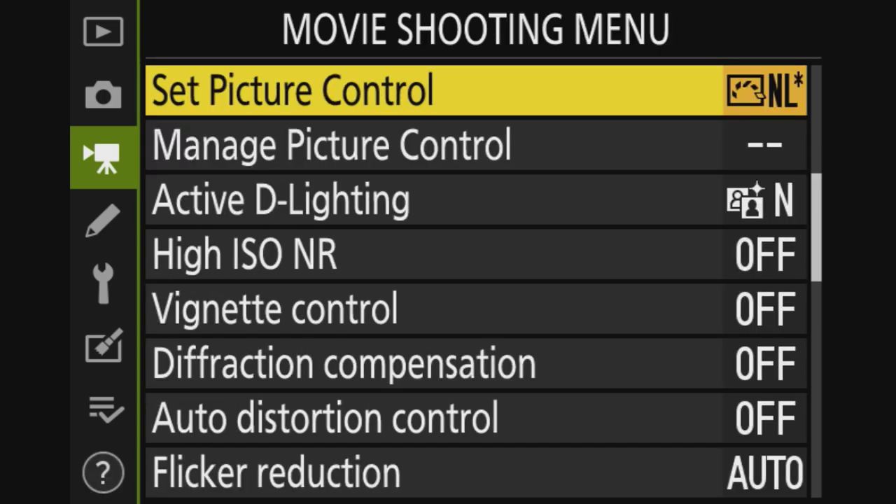
Turn Active D-Lighting off for movies and go on to the High ISO NR entry.
{"action": "key", "text": "Down"}
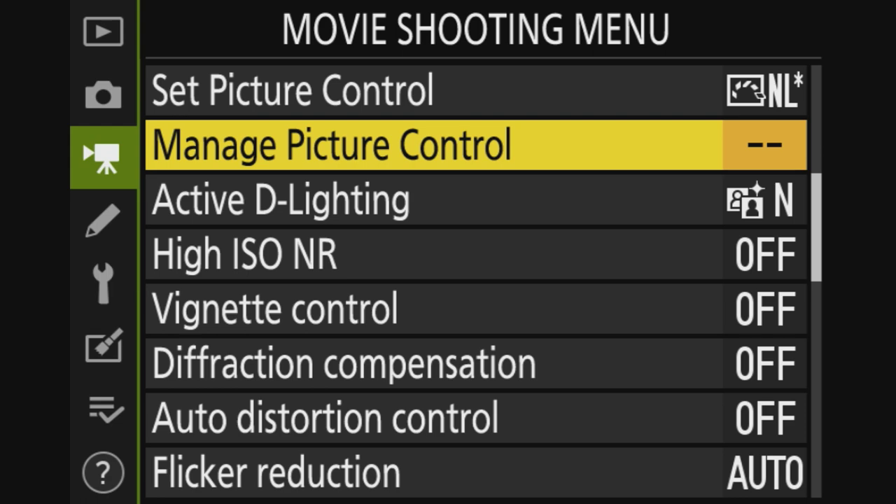
{"action": "key", "text": "Down"}
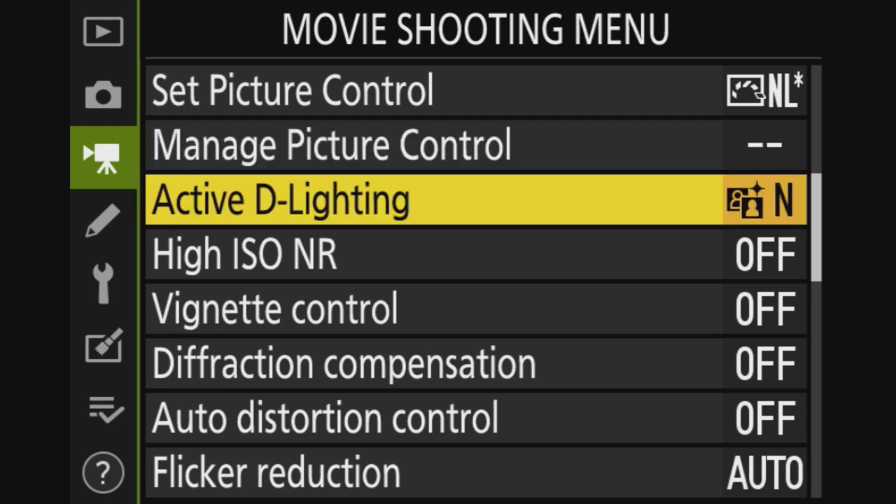
{"action": "key", "text": "Return"}
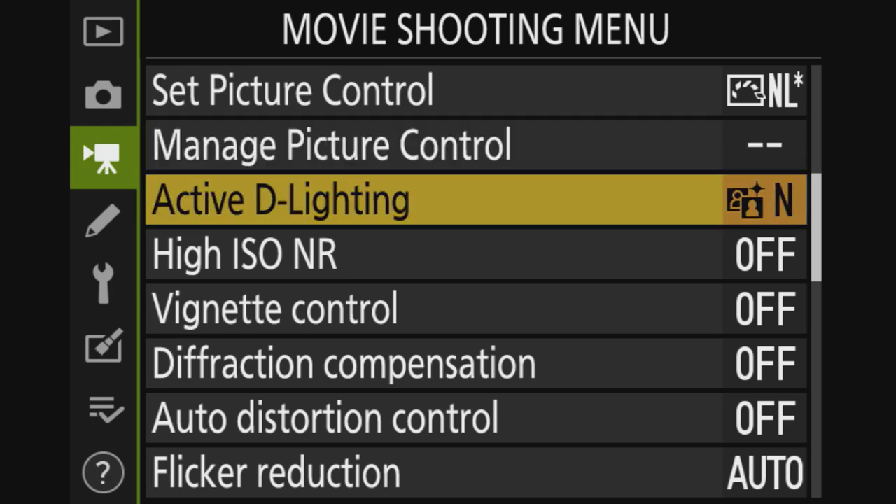
{"action": "key", "text": "Down"}
{"action": "key", "text": "Down"}
{"action": "key", "text": "Return"}
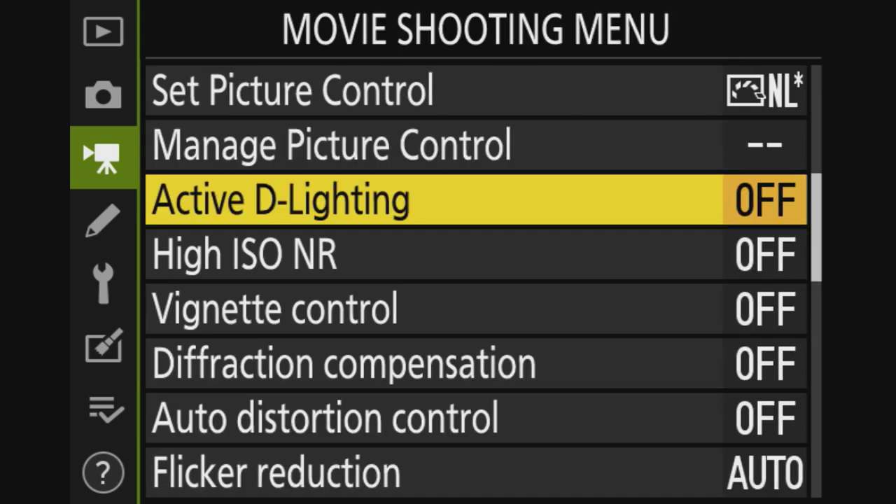
{"action": "key", "text": "Down"}
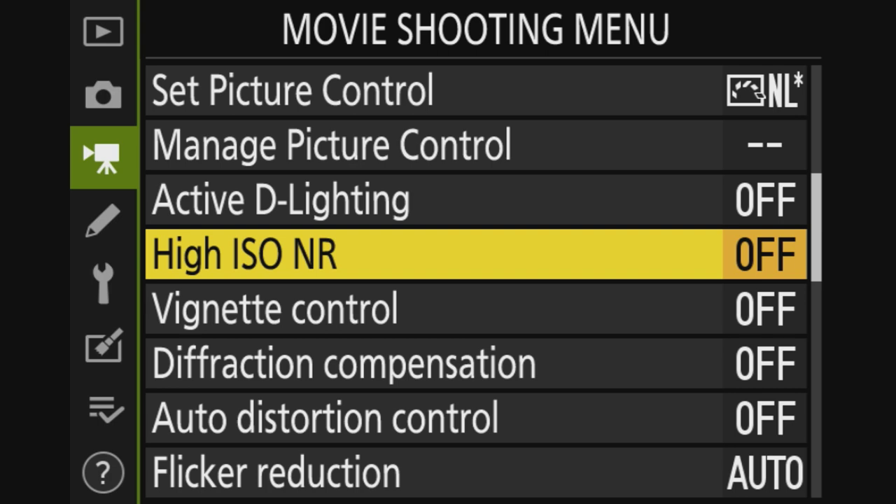
Set the movie High ISO NR to Normal.
{"action": "key", "text": "Return"}
{"action": "key", "text": "Up"}
{"action": "key", "text": "Up"}
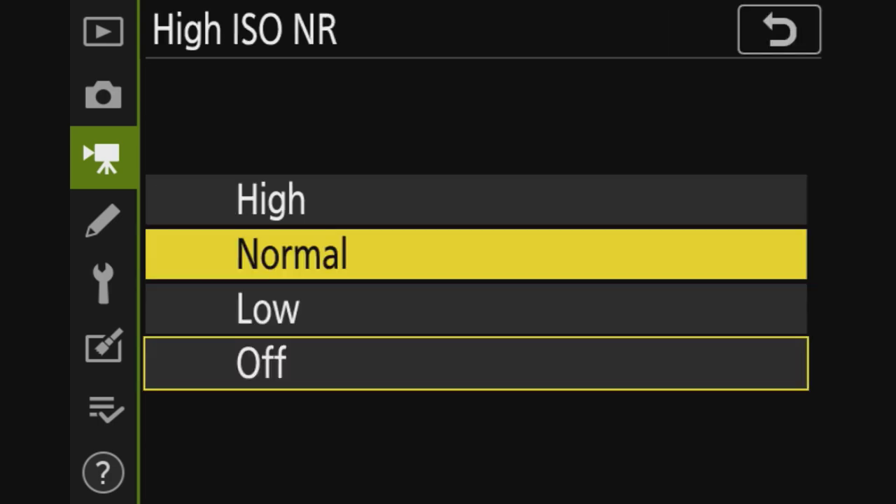
{"action": "key", "text": "Return"}
Set the movie Vignette control to Normal.
{"action": "key", "text": "Down"}
{"action": "key", "text": "Return"}
{"action": "key", "text": "Up"}
{"action": "key", "text": "Up"}
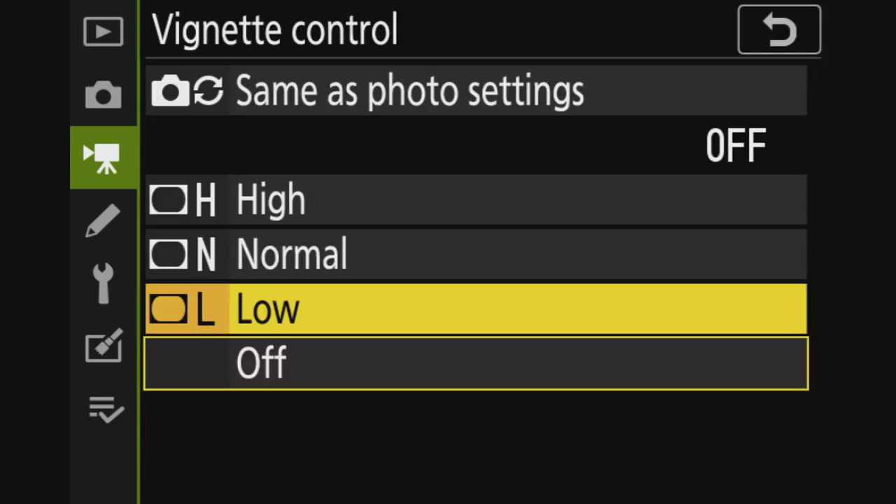
{"action": "key", "text": "Return"}
Turn on Diffraction compensation and Auto distortion control for movies.
{"action": "key", "text": "Down"}
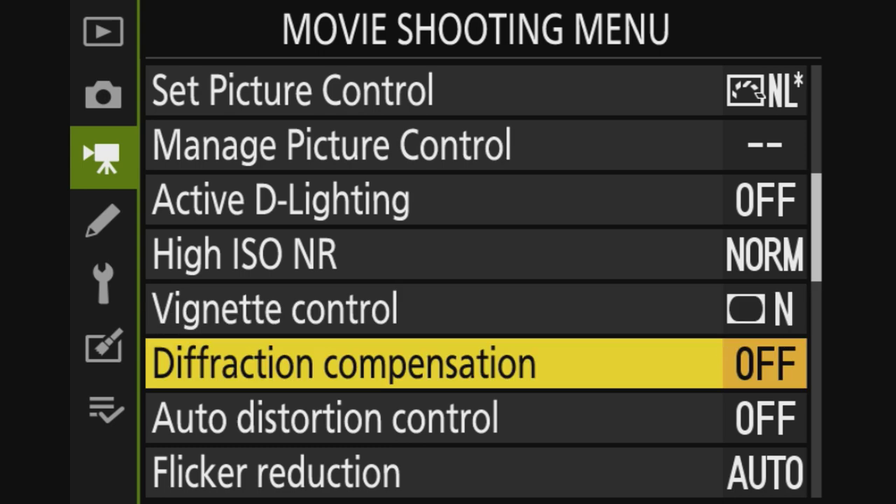
{"action": "key", "text": "Return"}
{"action": "key", "text": "Up"}
{"action": "key", "text": "Return"}
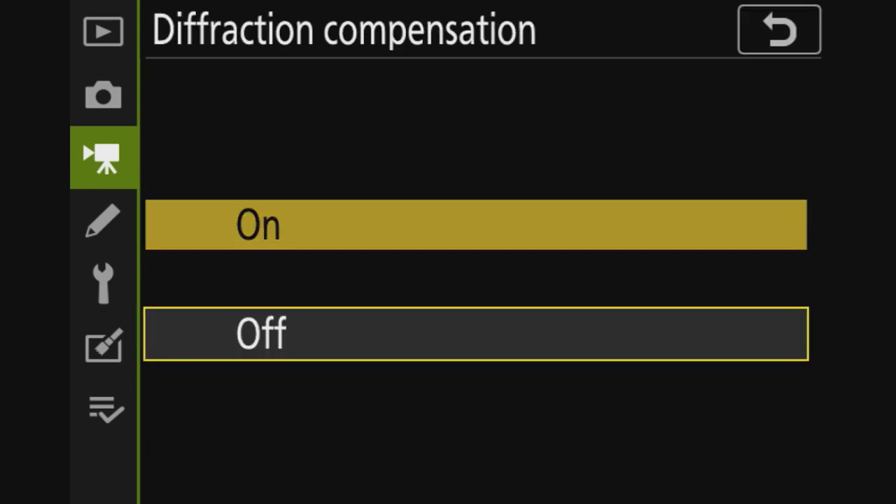
{"action": "key", "text": "Down"}
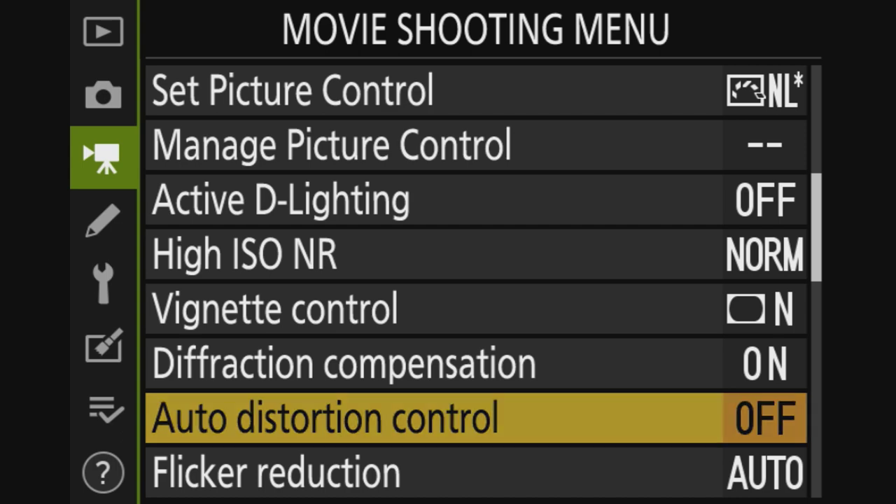
{"action": "key", "text": "Return"}
{"action": "key", "text": "Up"}
{"action": "key", "text": "Return"}
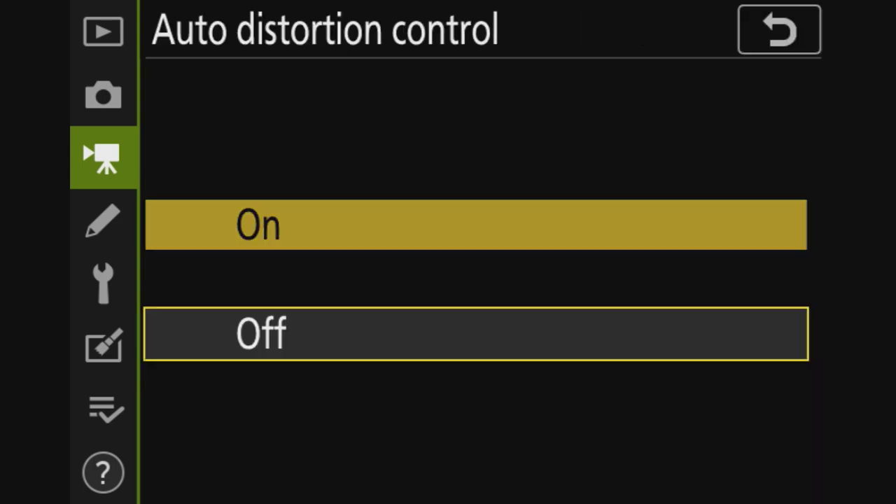
Open the movie Flicker reduction options and select Auto.
{"action": "key", "text": "Down"}
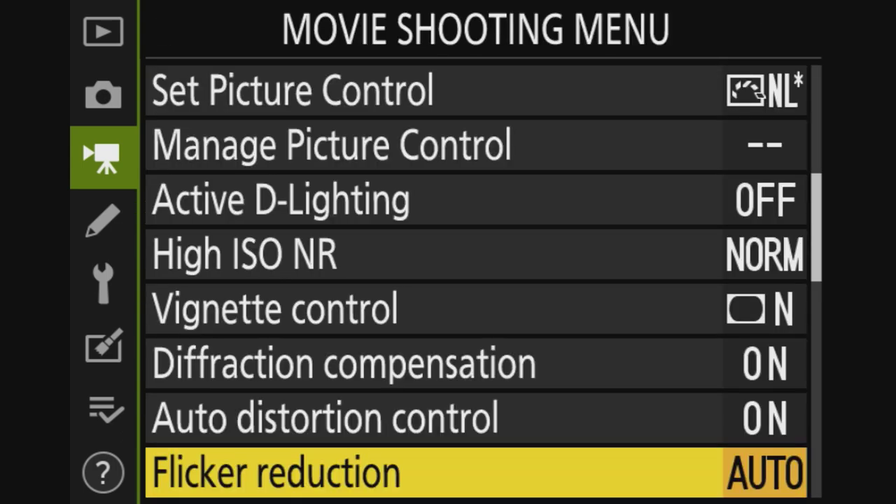
{"action": "key", "text": "Return"}
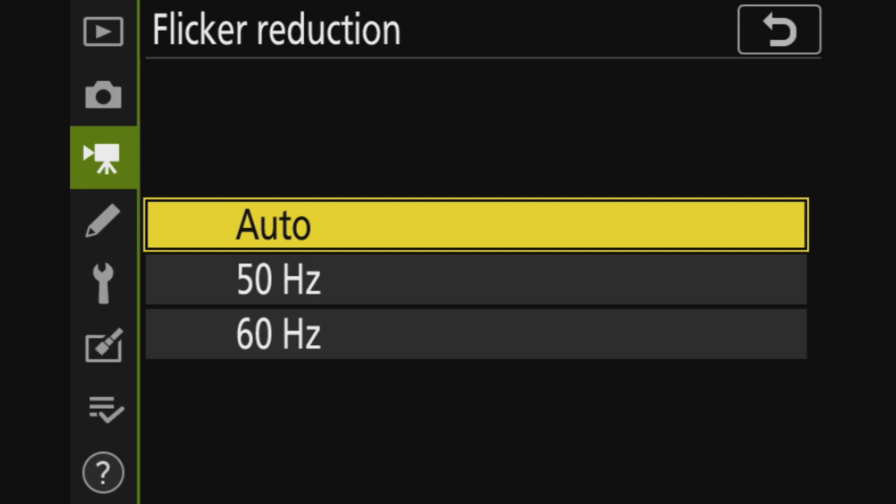
{"action": "key", "text": "Return"}
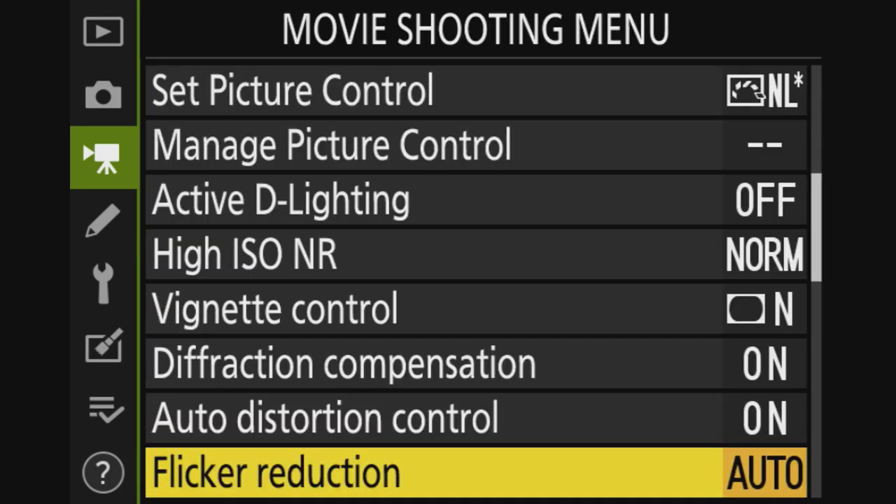
Choose Matrix metering as the movie Metering mode.
{"action": "key", "text": "Down"}
{"action": "key", "text": "Right"}
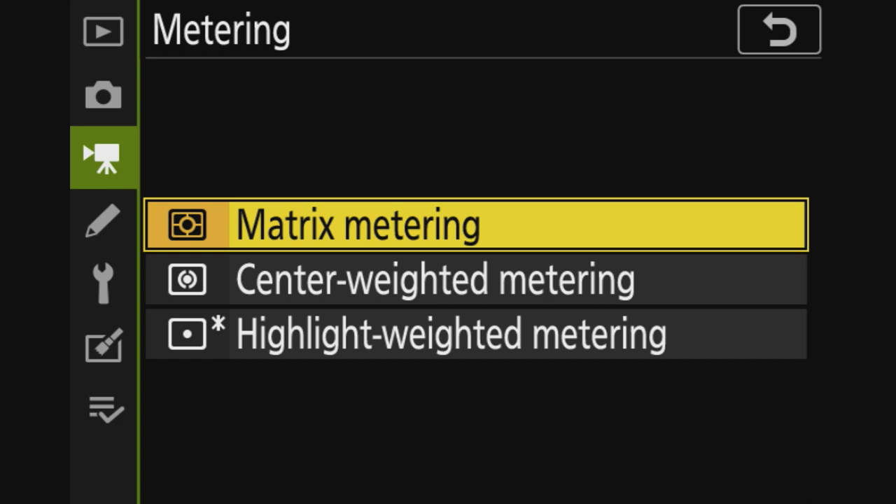
{"action": "key", "text": "Down"}
{"action": "key", "text": "Up"}
{"action": "key", "text": "Return"}
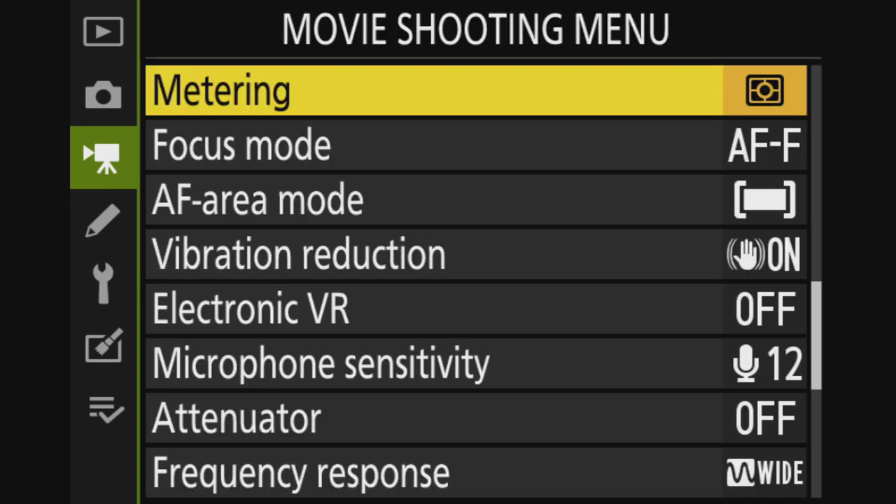
Set the movie Focus mode to Full-time AF (AF-F) and the AF-area mode to Auto-area AF.
{"action": "key", "text": "Down"}
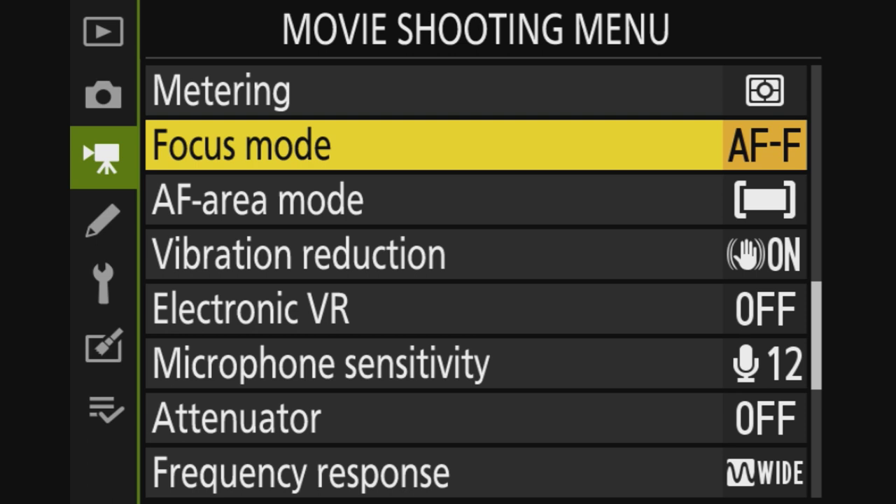
{"action": "key", "text": "Return"}
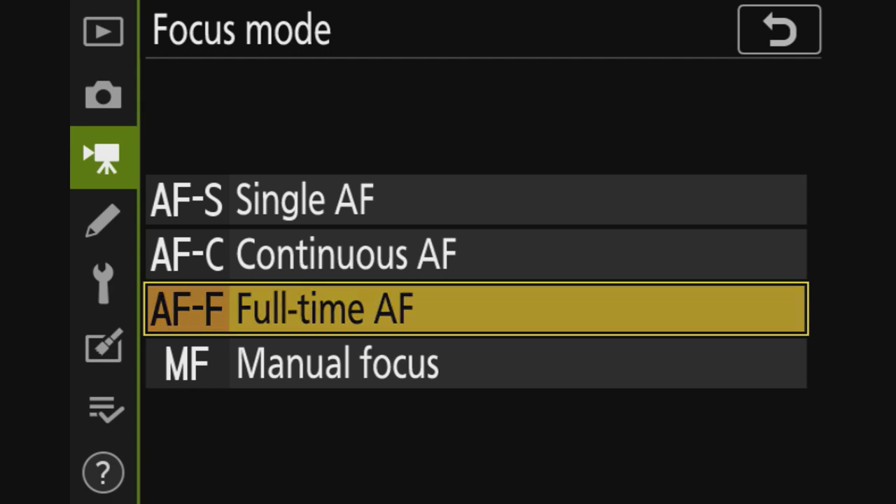
{"action": "key", "text": "Return"}
{"action": "key", "text": "Down"}
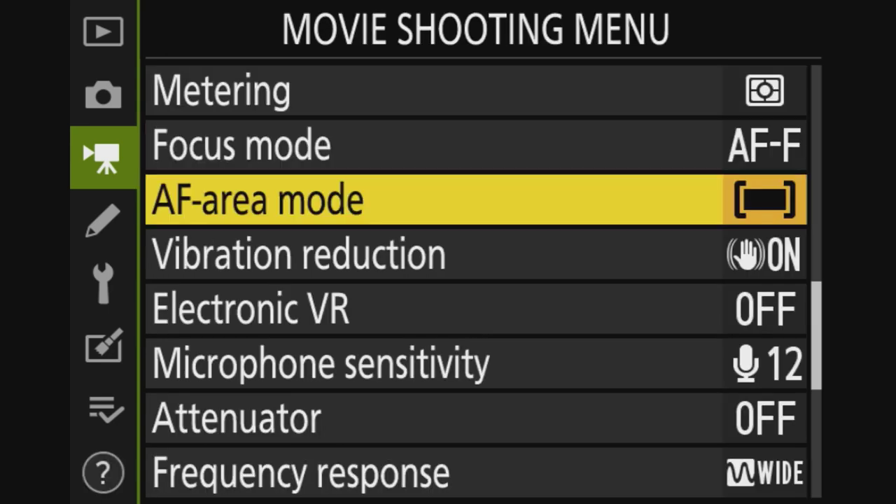
{"action": "key", "text": "Return"}
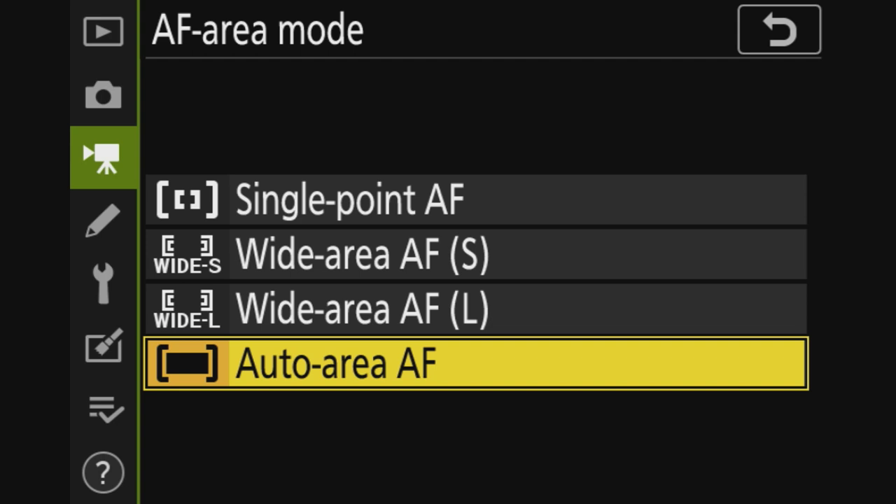
{"action": "key", "text": "Return"}
Set the movie Vibration reduction to Same as photo settings.
{"action": "key", "text": "Down"}
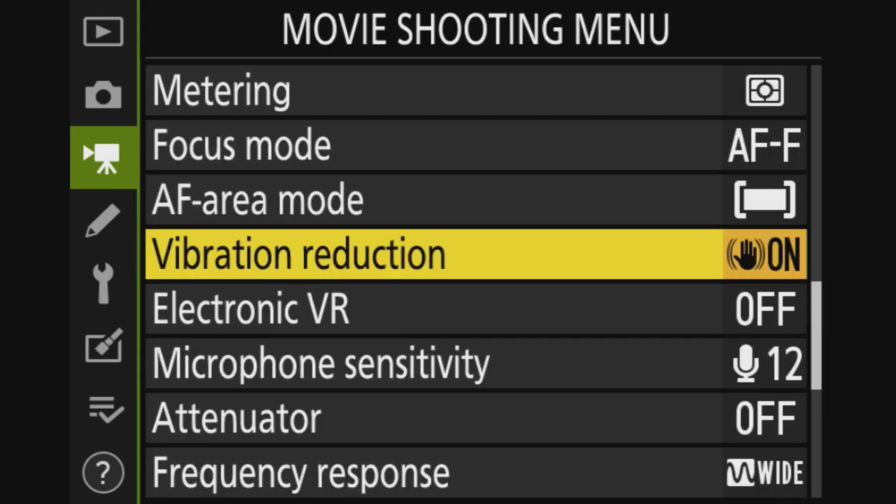
{"action": "key", "text": "Right"}
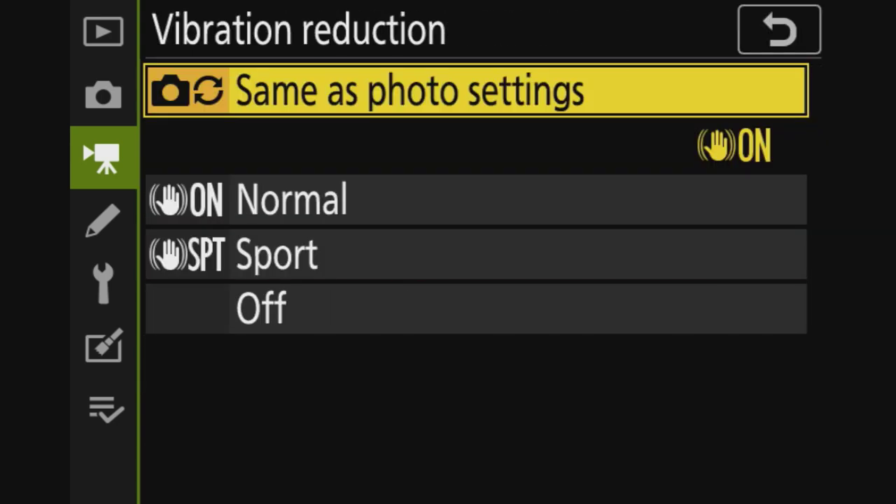
{"action": "key", "text": "Down"}
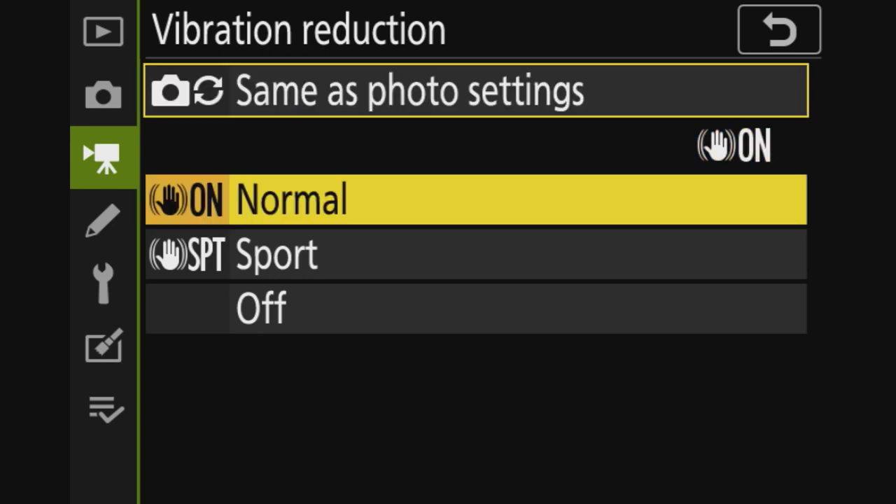
{"action": "key", "text": "Up"}
{"action": "key", "text": "Return"}
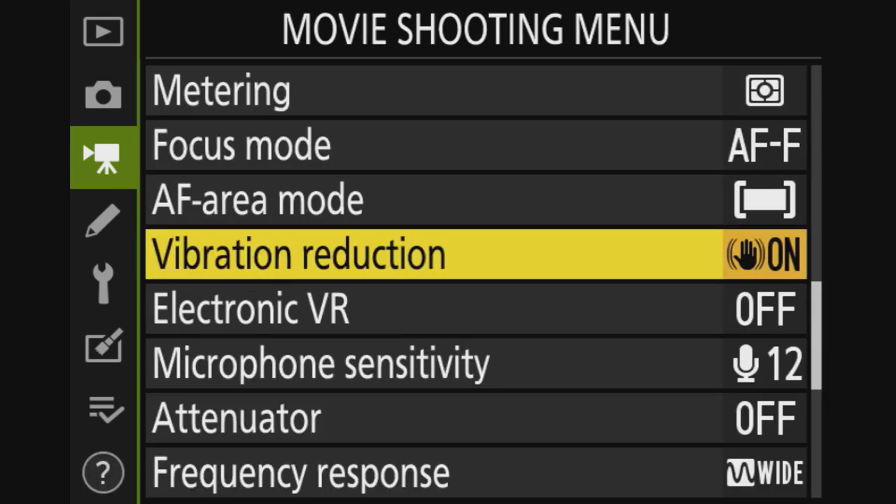
Go past Electronic VR and set the Microphone sensitivity to Manual at level 12.
{"action": "key", "text": "Down"}
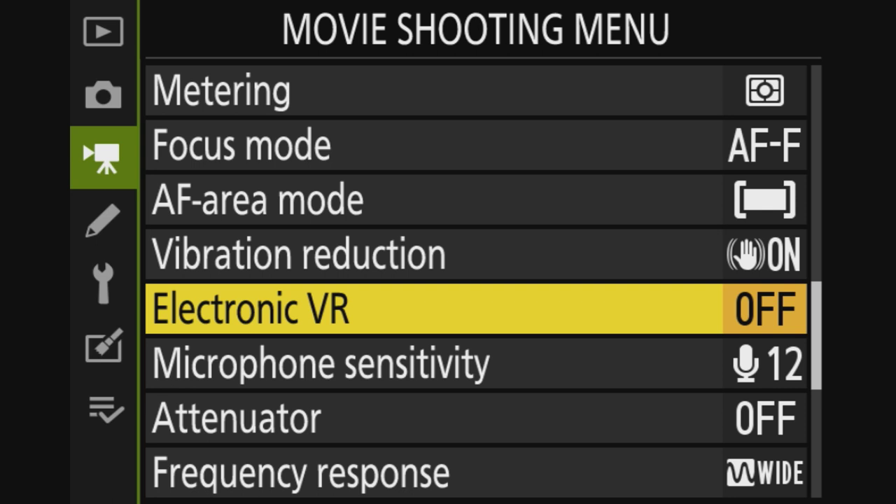
{"action": "key", "text": "Down"}
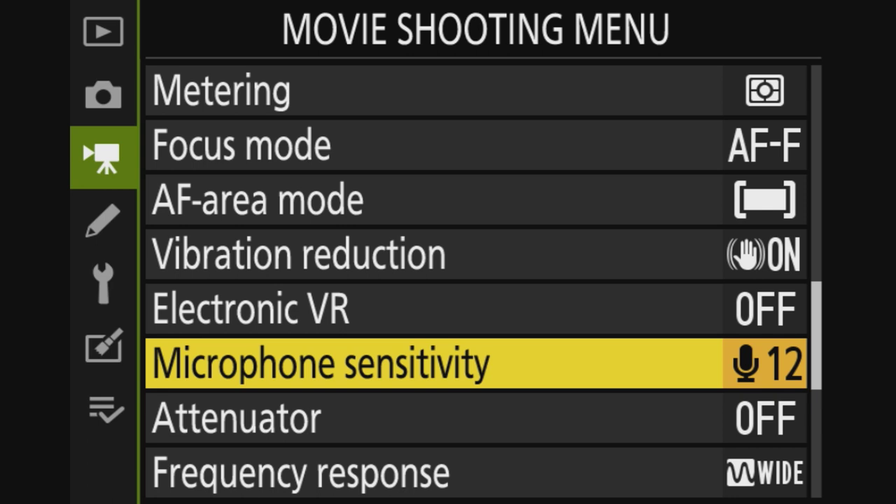
{"action": "key", "text": "Down"}
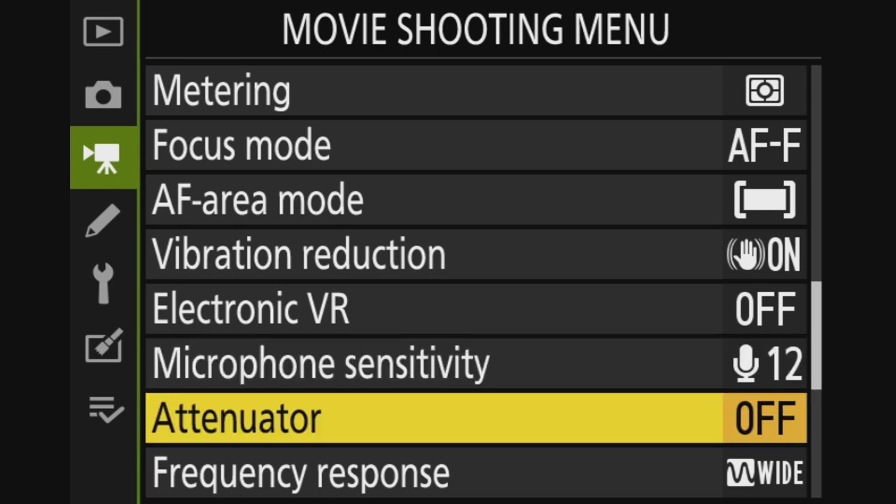
{"action": "key", "text": "Up"}
{"action": "key", "text": "Right"}
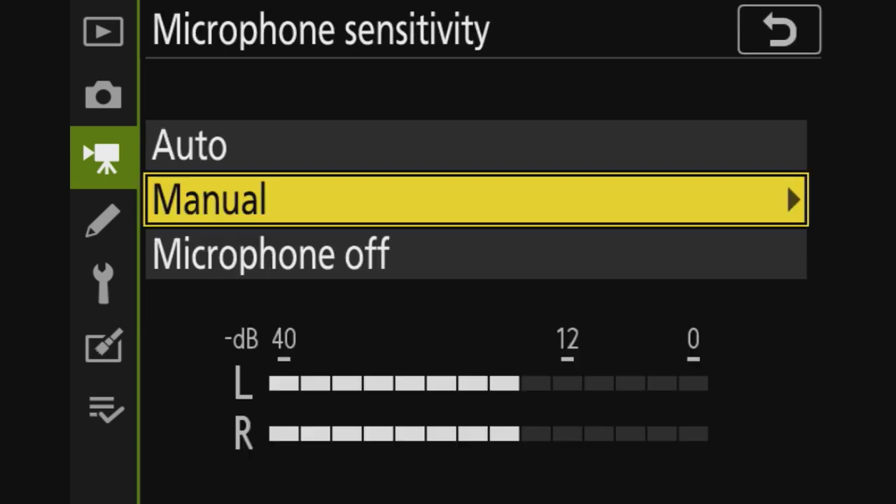
{"action": "key", "text": "Up"}
{"action": "key", "text": "Down"}
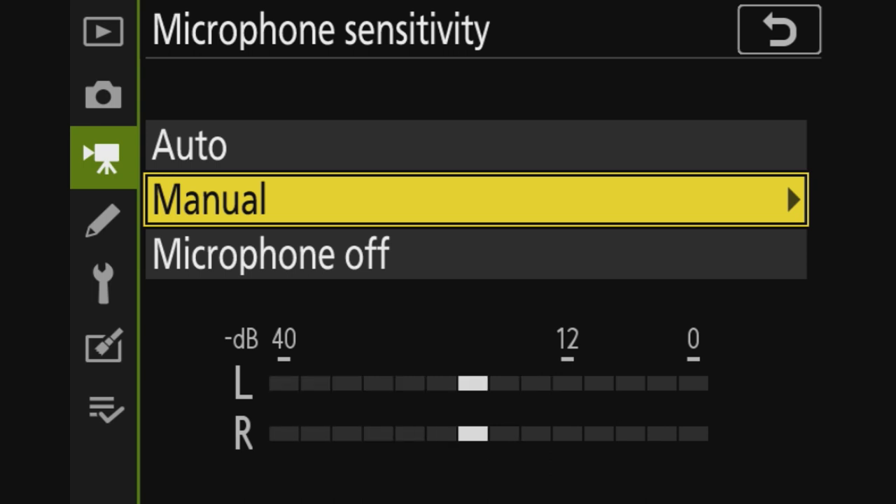
{"action": "key", "text": "Up"}
{"action": "key", "text": "Down"}
{"action": "key", "text": "Right"}
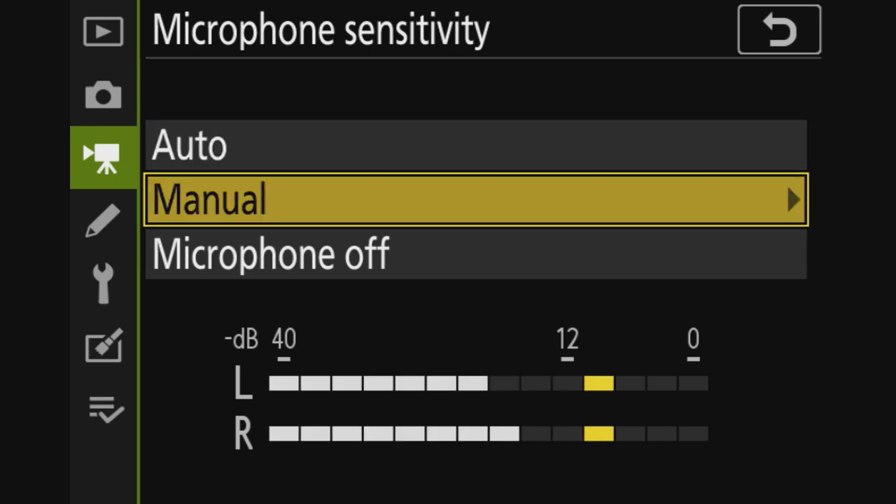
{"action": "key", "text": "Return"}
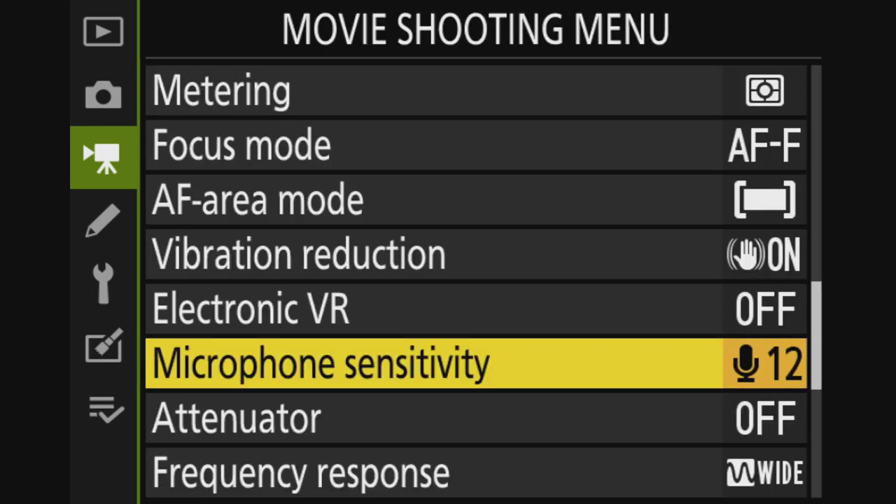
Skip the Attenuator entry and set the movie Frequency response to Wide range.
{"action": "key", "text": "Down"}
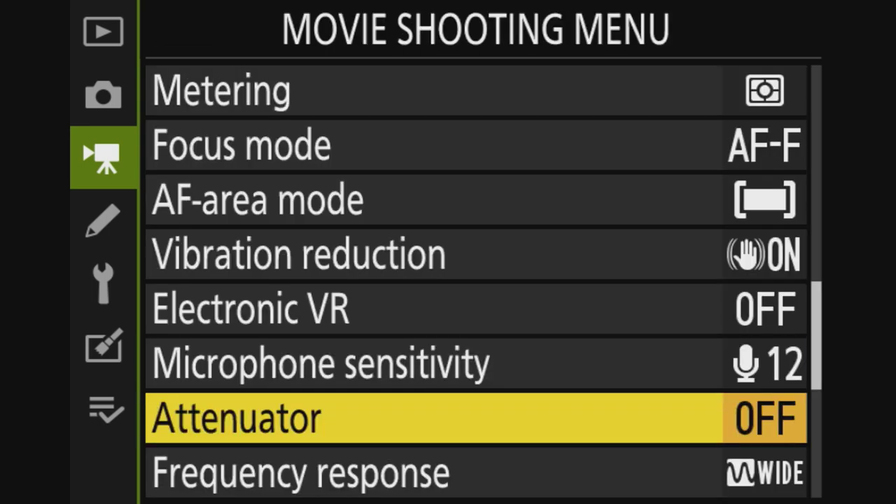
{"action": "key", "text": "Down"}
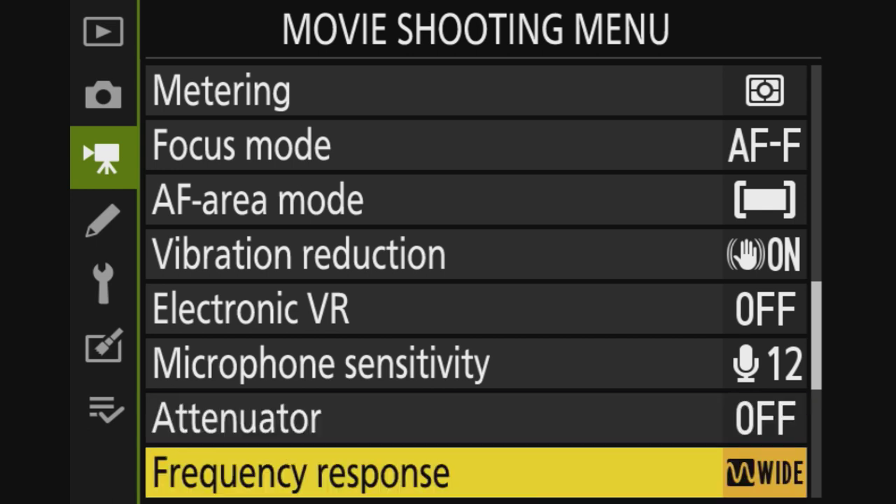
{"action": "key", "text": "Right"}
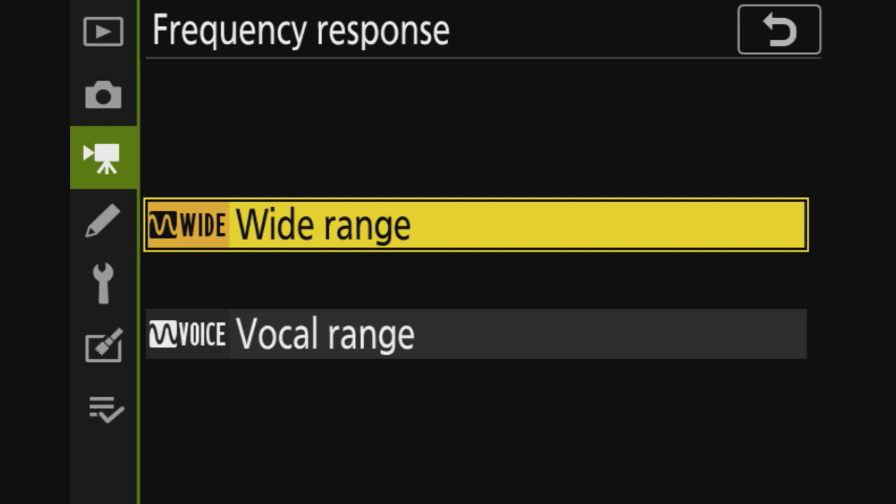
{"action": "key", "text": "Down"}
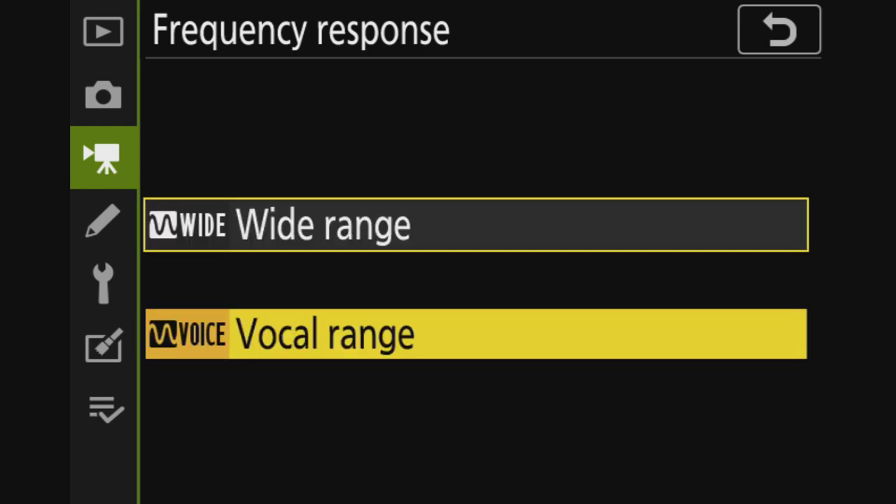
{"action": "key", "text": "Up"}
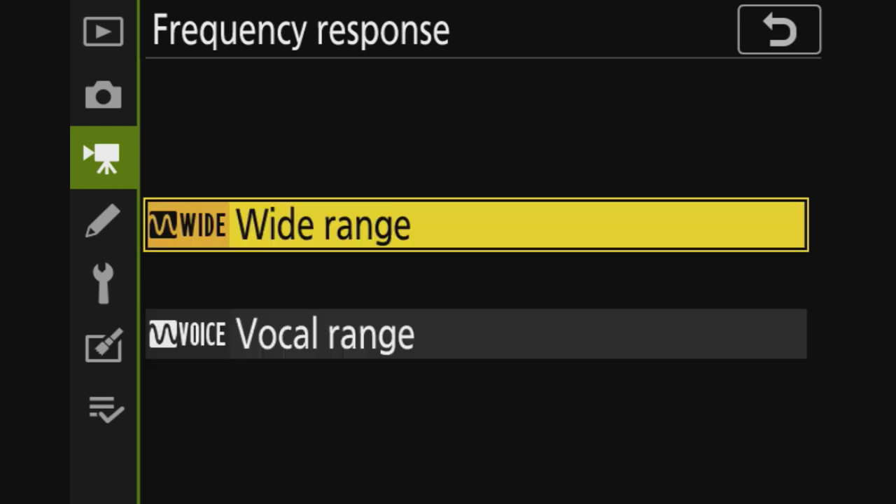
{"action": "key", "text": "Down"}
{"action": "key", "text": "Up"}
{"action": "key", "text": "Return"}
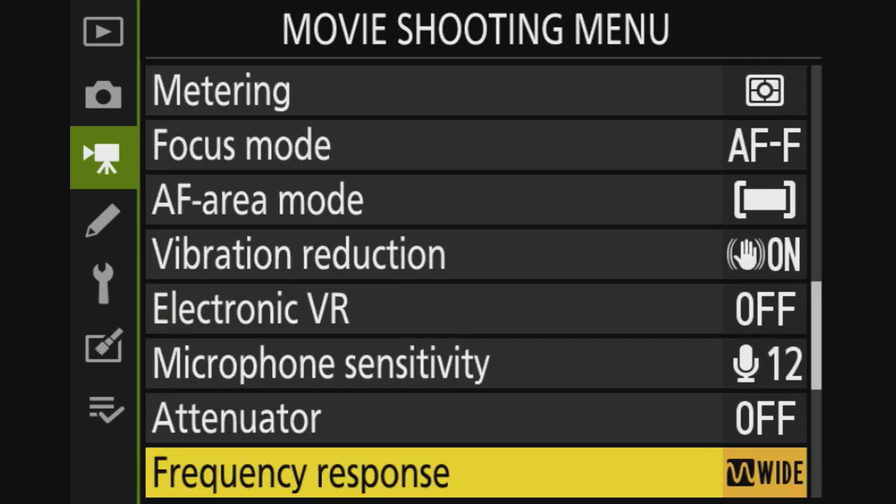
Review the remaining movie entries Wind noise reduction, Headphone volume and Timecode.
{"action": "key", "text": "Down"}
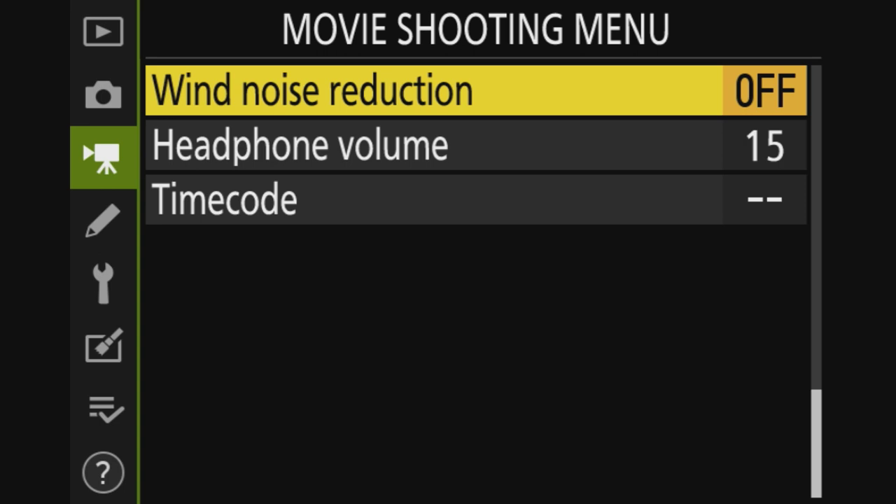
{"action": "key", "text": "Down"}
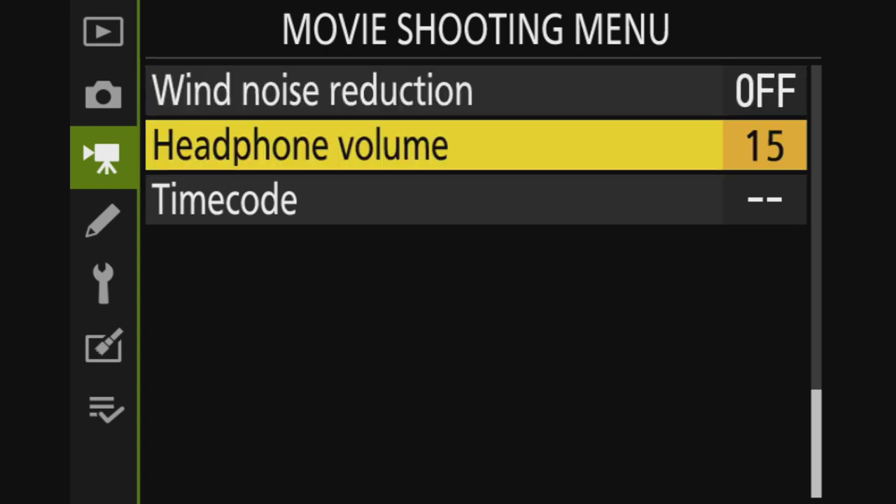
{"action": "key", "text": "Down"}
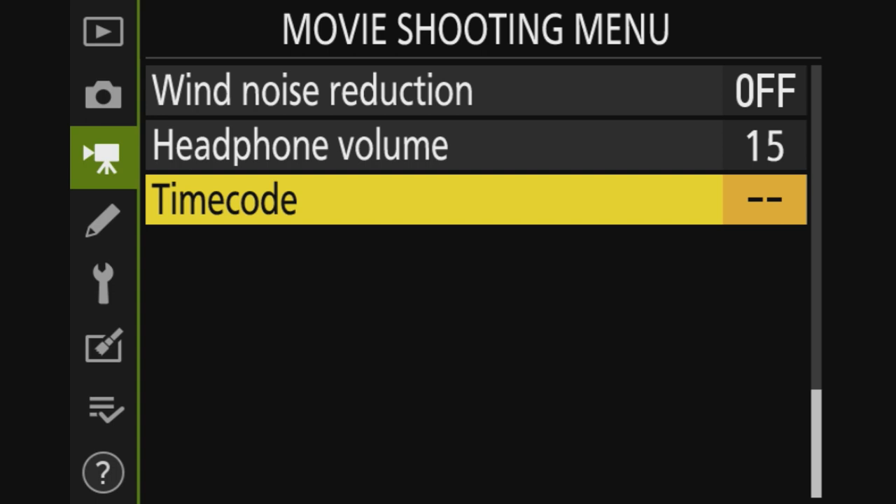
Check the movie Timecode options, leave them unchanged, and open the Autofocus group of the Custom Setting Menu.
{"action": "key", "text": "Right"}
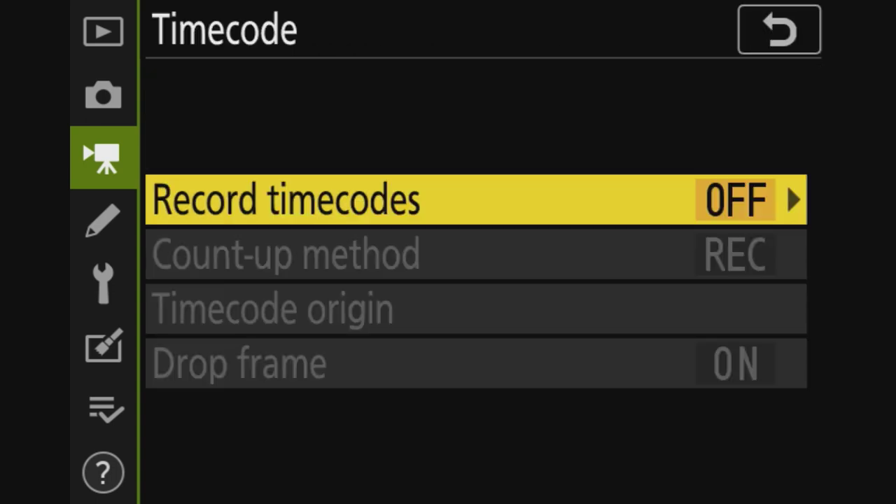
{"action": "key", "text": "Left"}
{"action": "key", "text": "Down"}
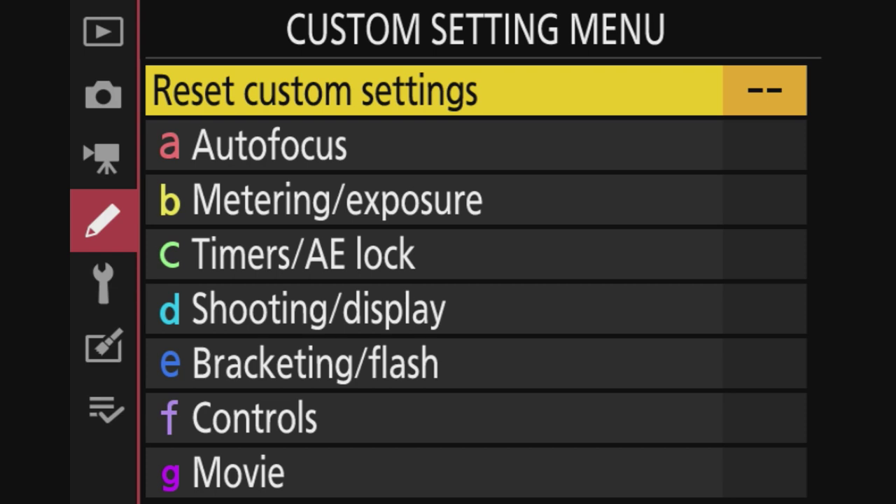
{"action": "key", "text": "Down"}
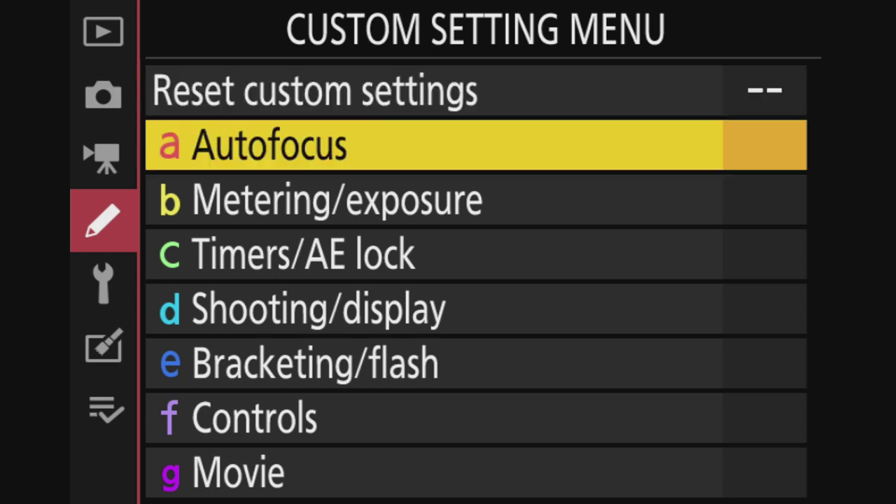
{"action": "key", "text": "Right"}
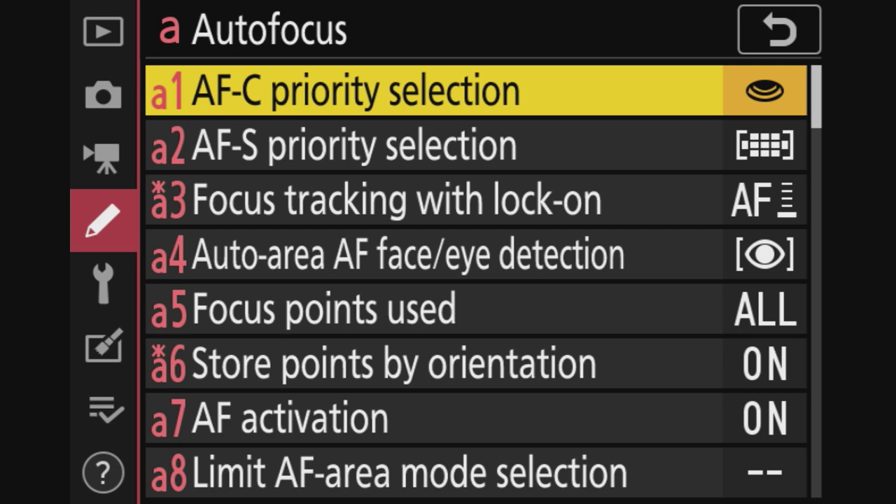
Go through AF-C priority selection and set AF-S priority selection to Focus.
{"action": "key", "text": "Right"}
{"action": "key", "text": "Down"}
{"action": "key", "text": "Right"}
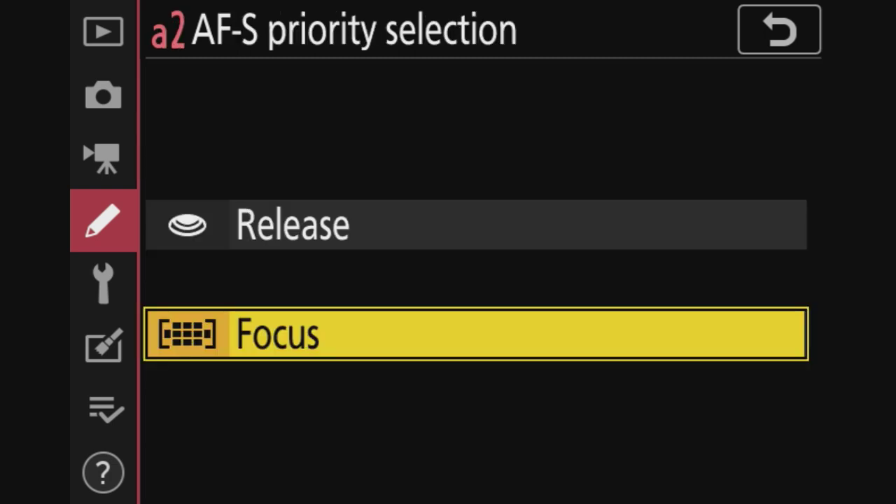
{"action": "key", "text": "Return"}
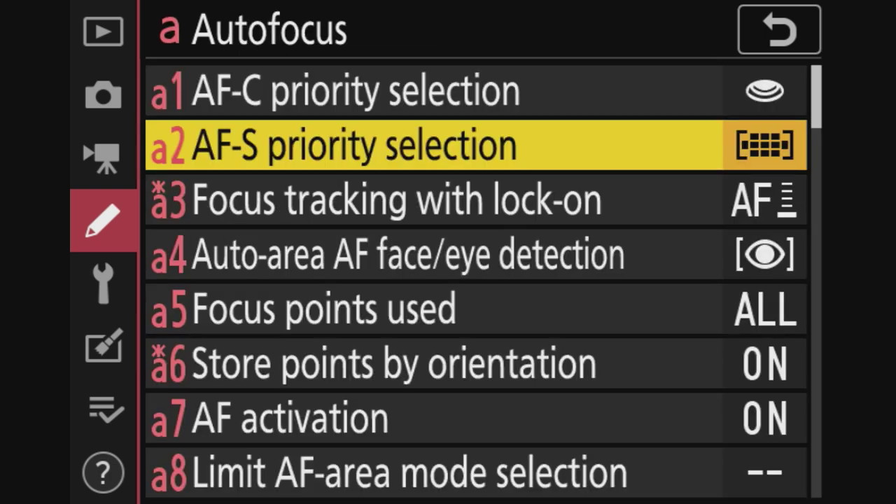
Set the Blocked shot AF response of Focus tracking with lock-on to 3.
{"action": "key", "text": "Down"}
{"action": "key", "text": "Right"}
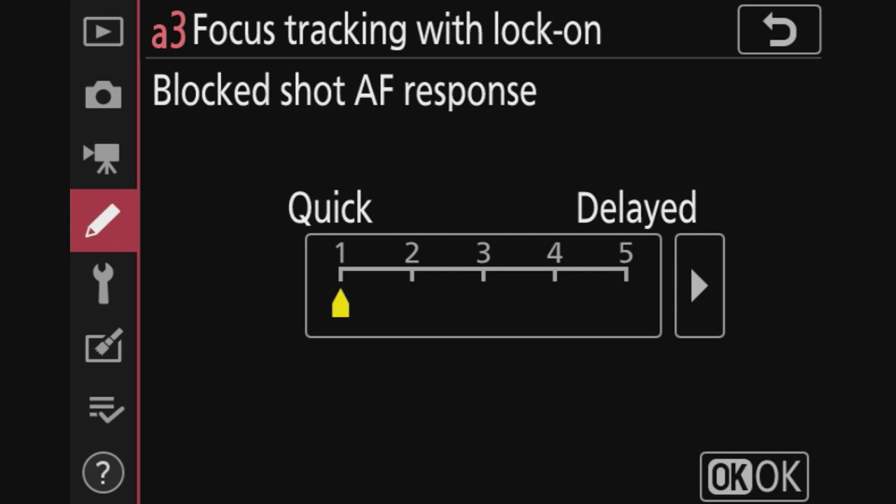
{"action": "key", "text": "Right"}
{"action": "key", "text": "Right"}
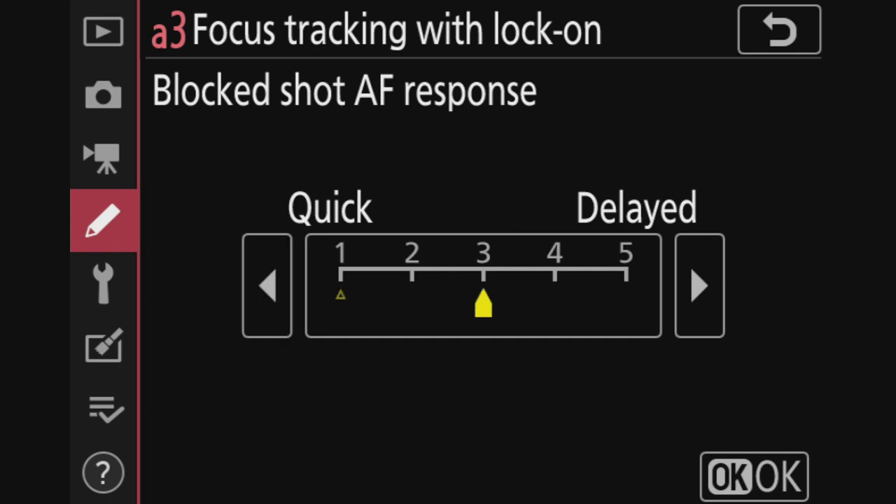
{"action": "key", "text": "Return"}
Reopen Focus tracking with lock-on, step through the Quick and Delayed levels of Blocked shot AF response, and confirm level 3.
{"action": "key", "text": "Return"}
{"action": "key", "text": "Right"}
{"action": "key", "text": "Right"}
{"action": "key", "text": "Left"}
{"action": "key", "text": "Left"}
{"action": "key", "text": "Left"}
{"action": "key", "text": "Left"}
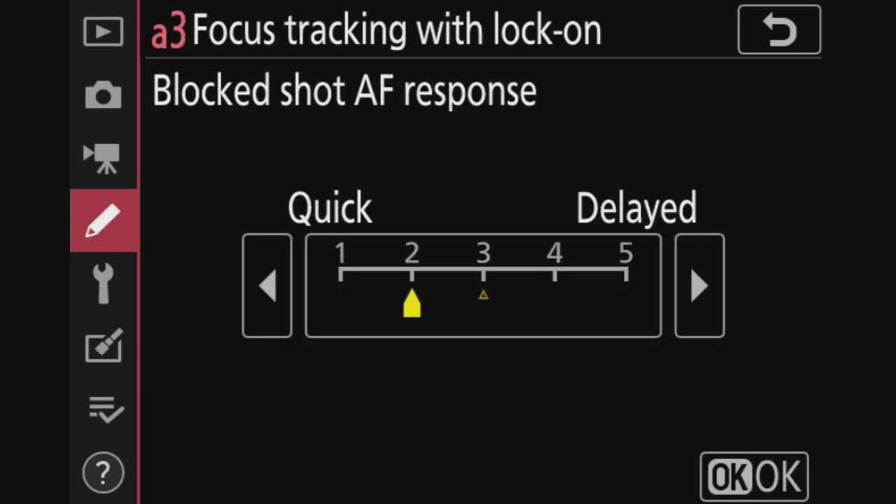
{"action": "key", "text": "Right"}
{"action": "key", "text": "Right"}
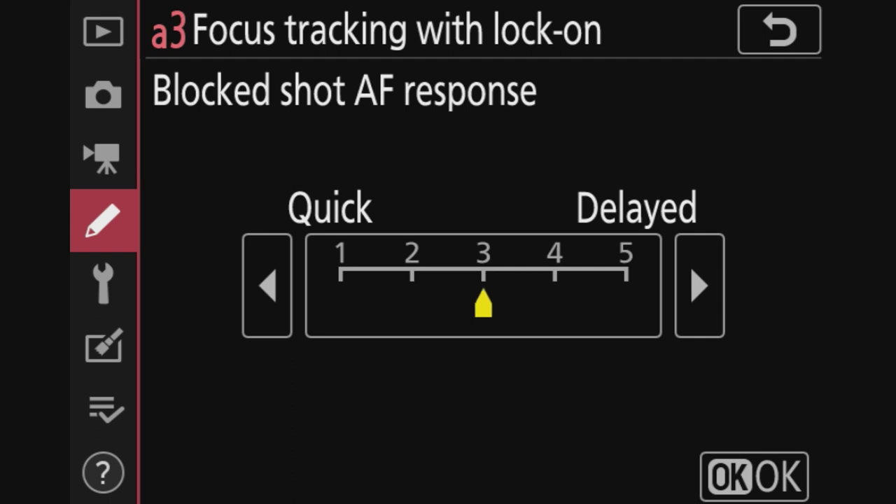
{"action": "key", "text": "Return"}
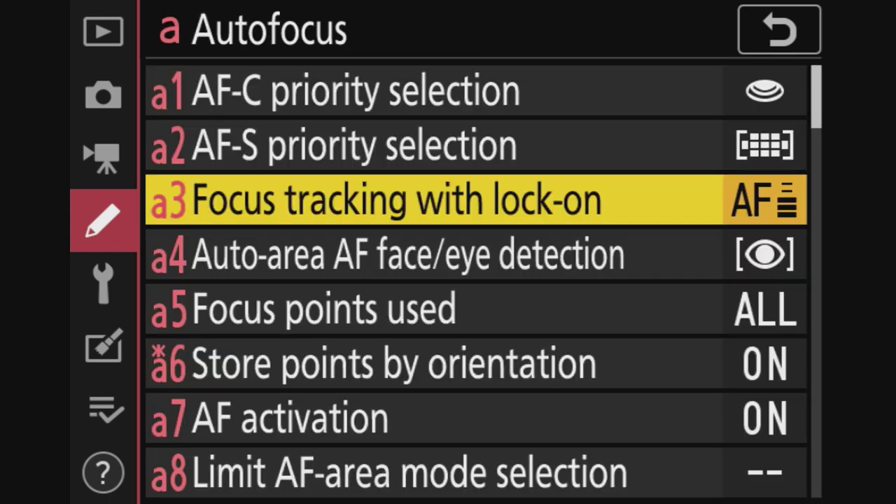
Go through the Auto-area AF face/eye detection options and choose Face and eye detection on.
{"action": "key", "text": "Down"}
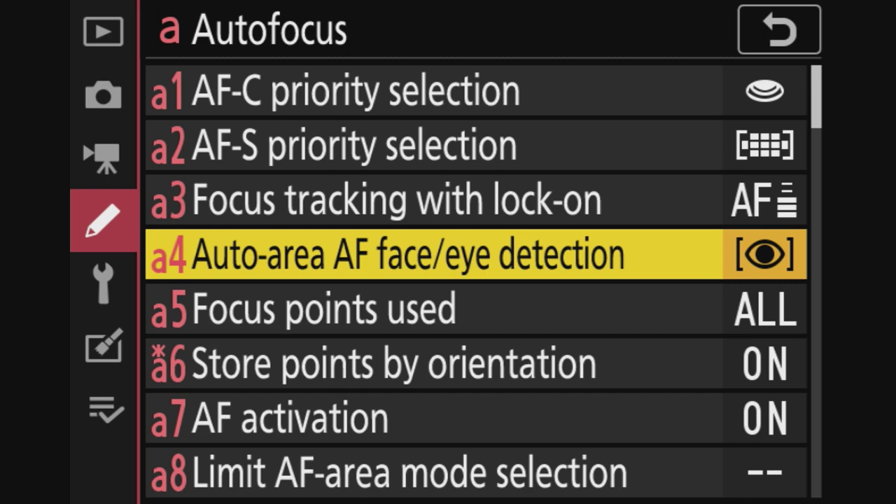
{"action": "key", "text": "Right"}
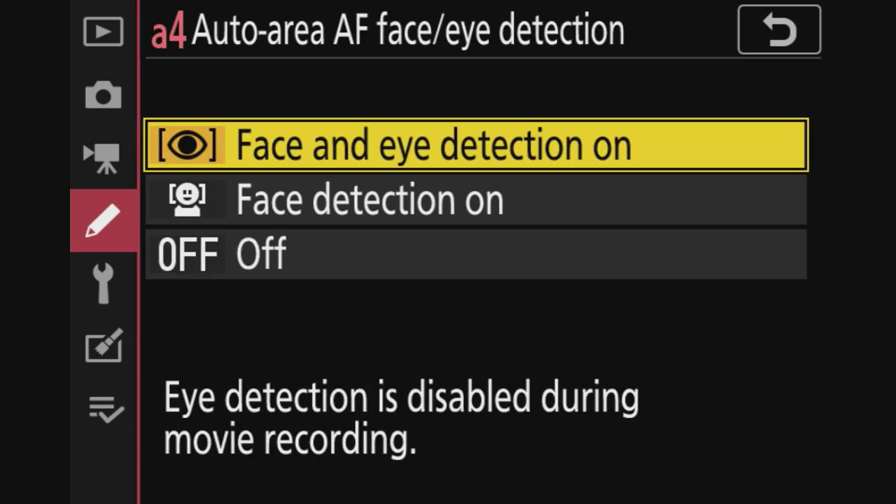
{"action": "key", "text": "Down"}
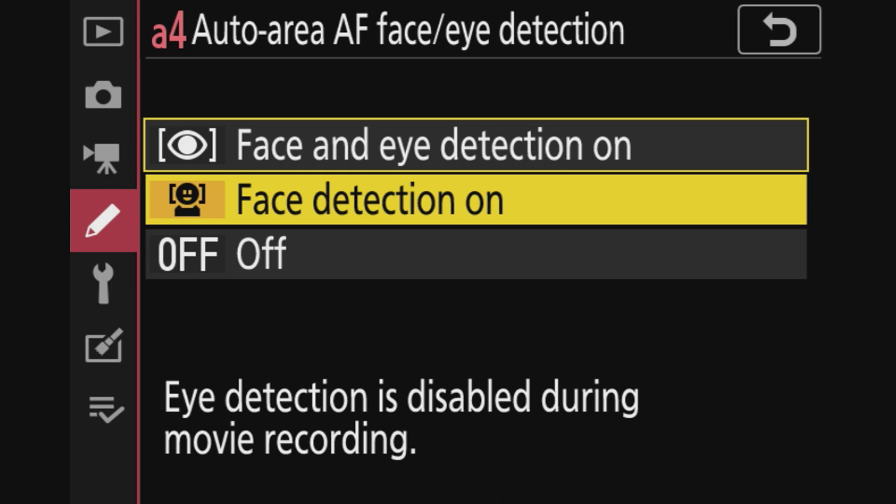
{"action": "key", "text": "Down"}
{"action": "key", "text": "Up"}
{"action": "key", "text": "Up"}
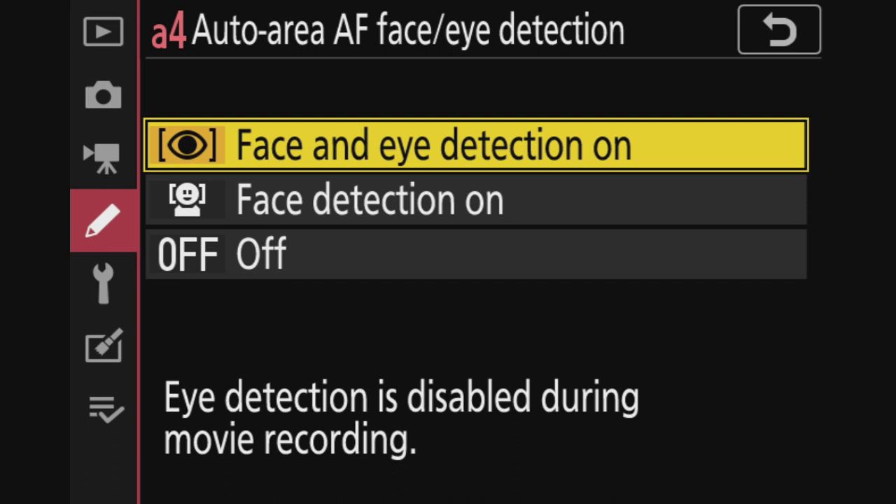
{"action": "key", "text": "Return"}
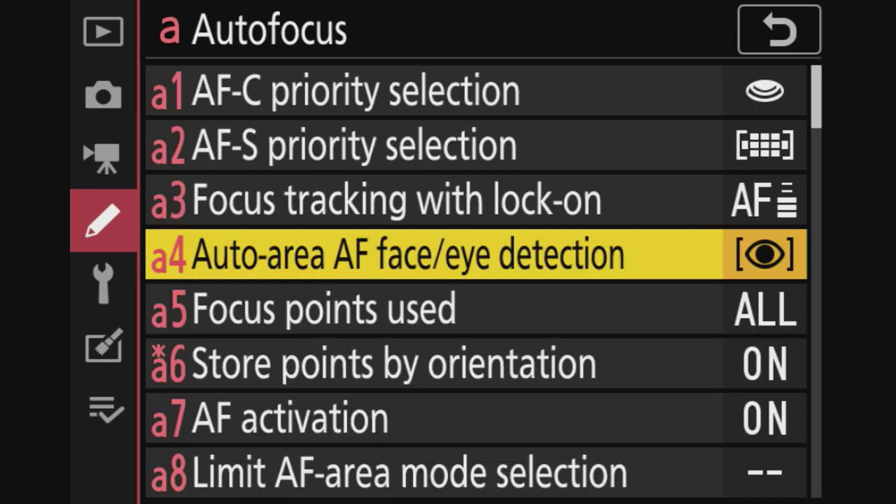
Set Focus points used to All points.
{"action": "key", "text": "Down"}
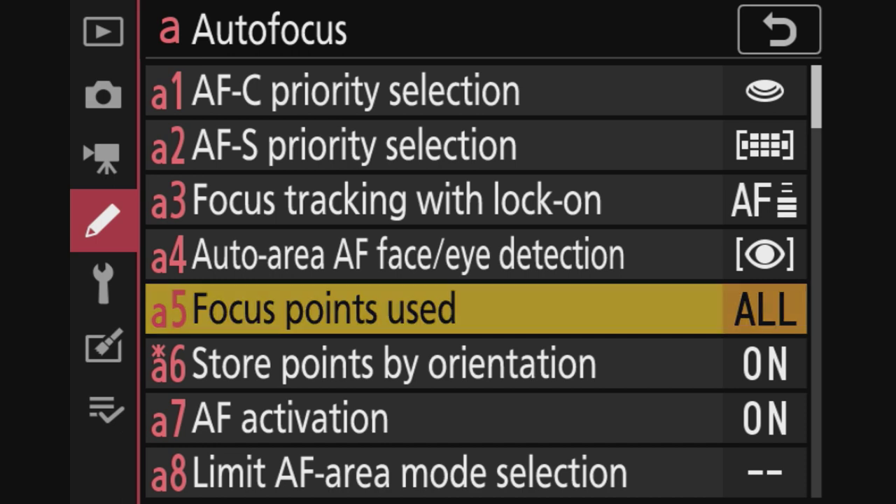
{"action": "key", "text": "Right"}
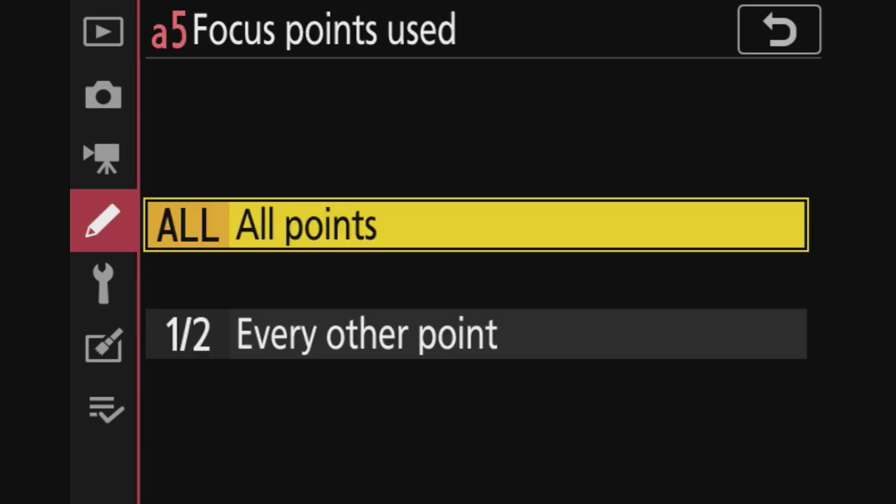
{"action": "key", "text": "Return"}
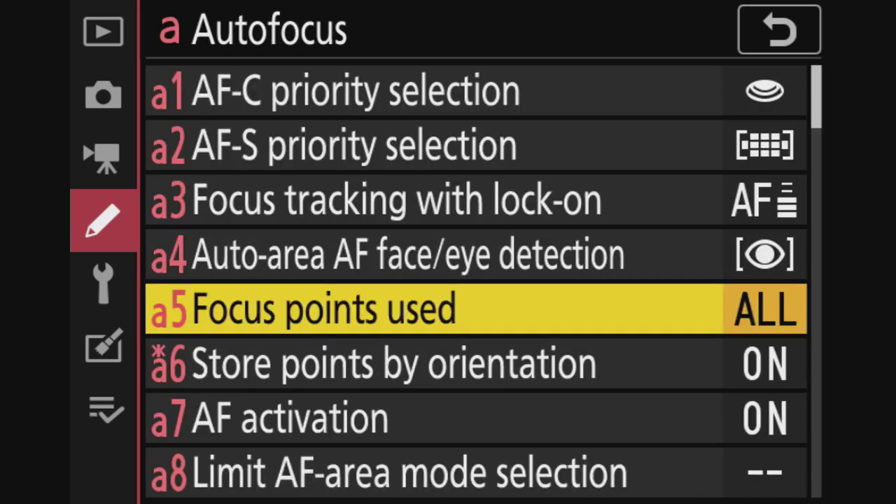
Set Store points by orientation to Yes.
{"action": "key", "text": "Down"}
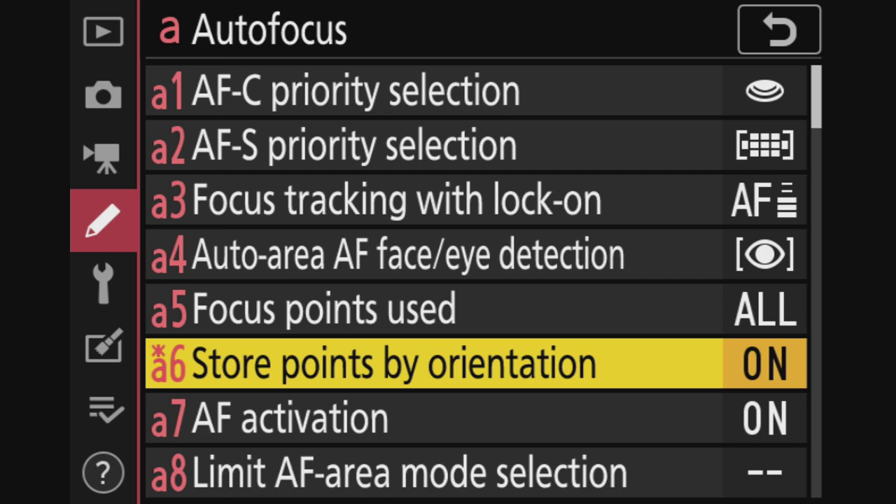
{"action": "key", "text": "Return"}
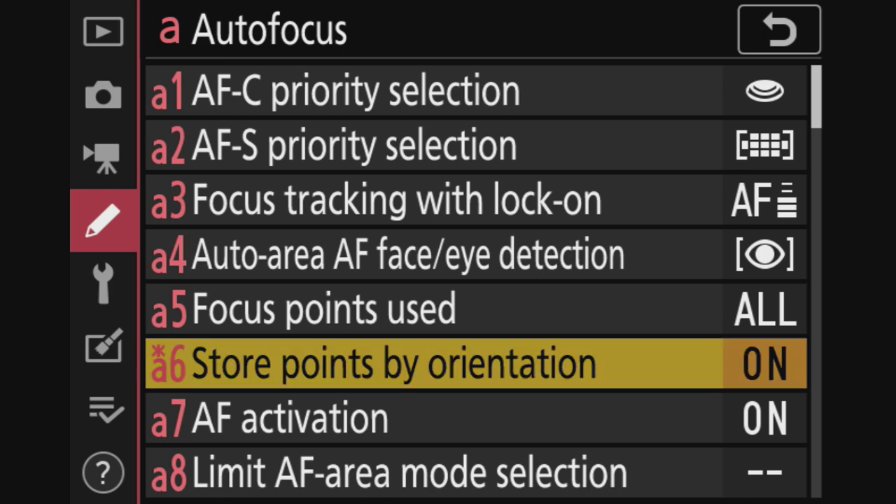
{"action": "key", "text": "Down"}
{"action": "key", "text": "Up"}
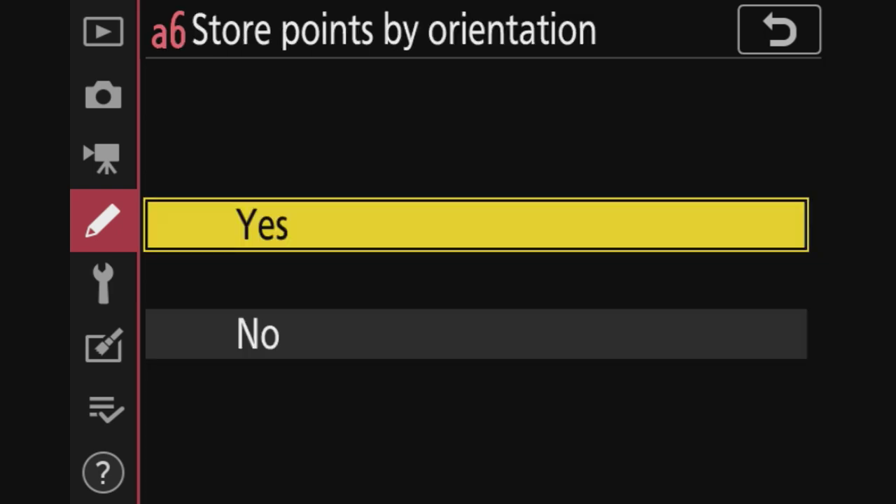
{"action": "key", "text": "Return"}
Compare the AF activation options and choose Shutter/AF-ON.
{"action": "key", "text": "Down"}
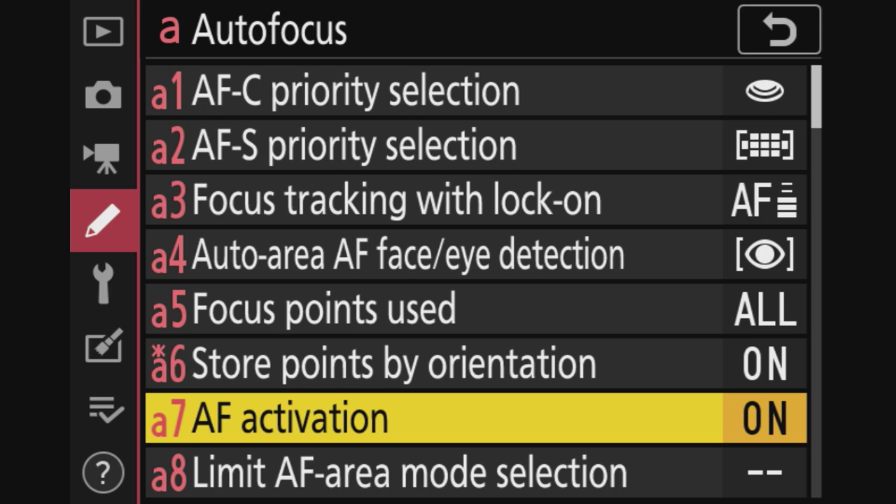
{"action": "key", "text": "Right"}
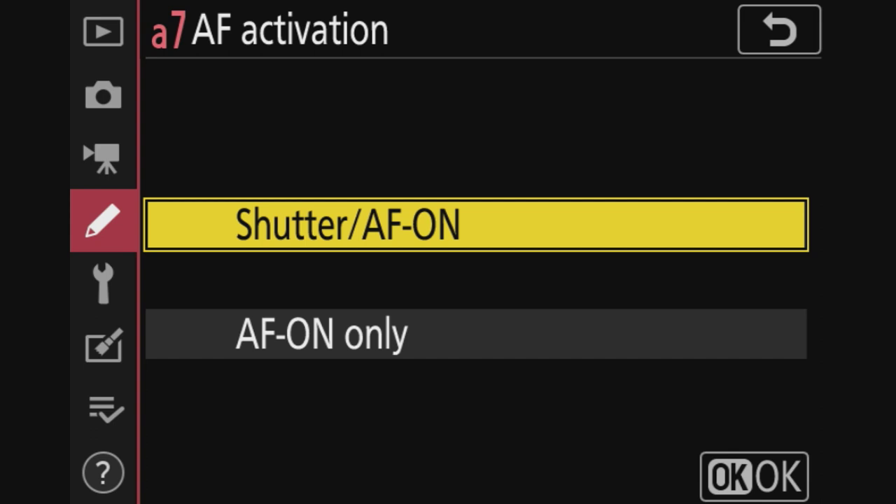
{"action": "key", "text": "Down"}
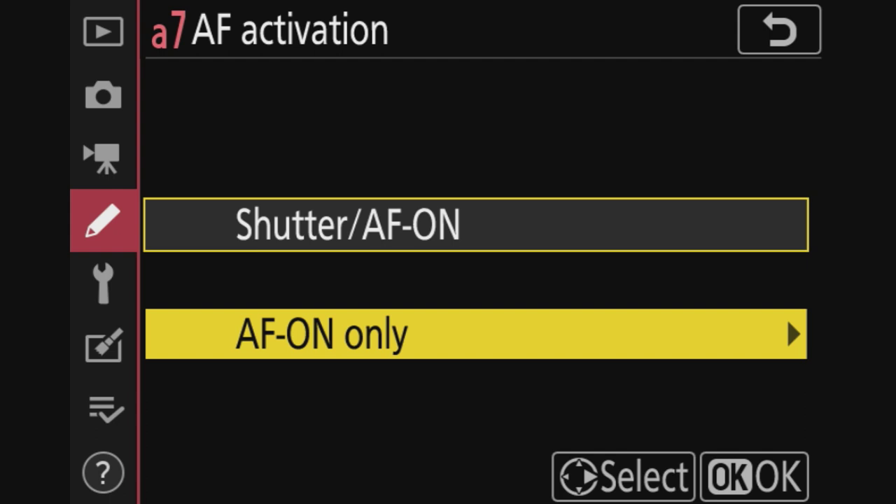
{"action": "key", "text": "Up"}
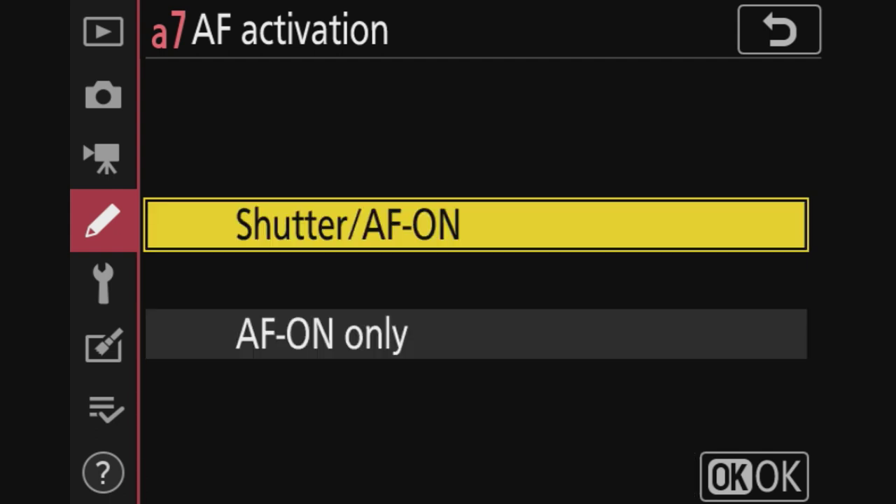
{"action": "key", "text": "Return"}
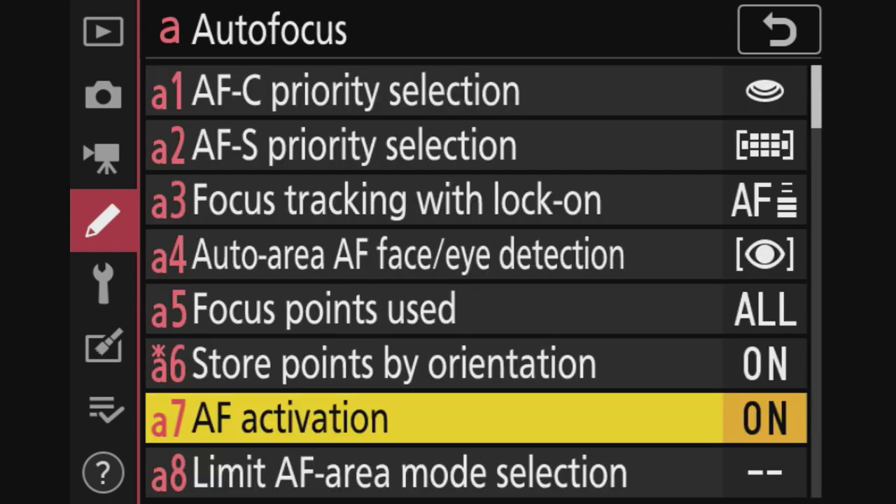
Review the AF-area modes that can be enabled under Limit AF-area mode selection and leave them unchanged.
{"action": "key", "text": "Down"}
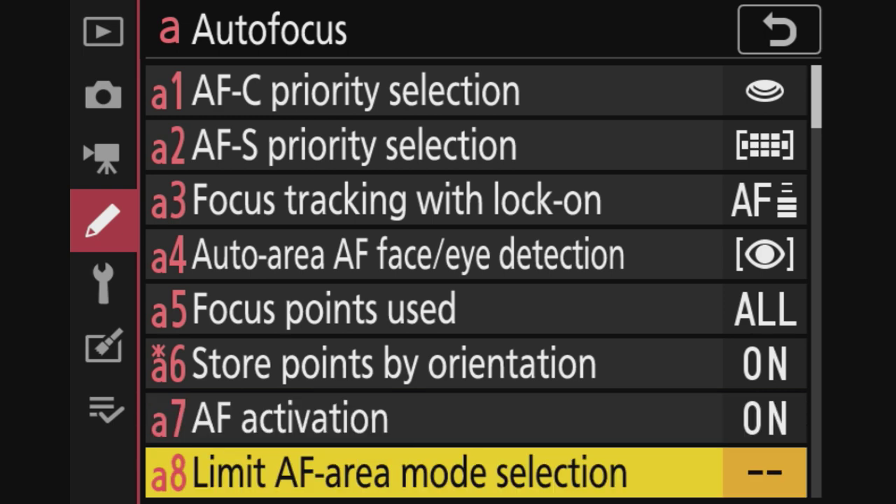
{"action": "key", "text": "Return"}
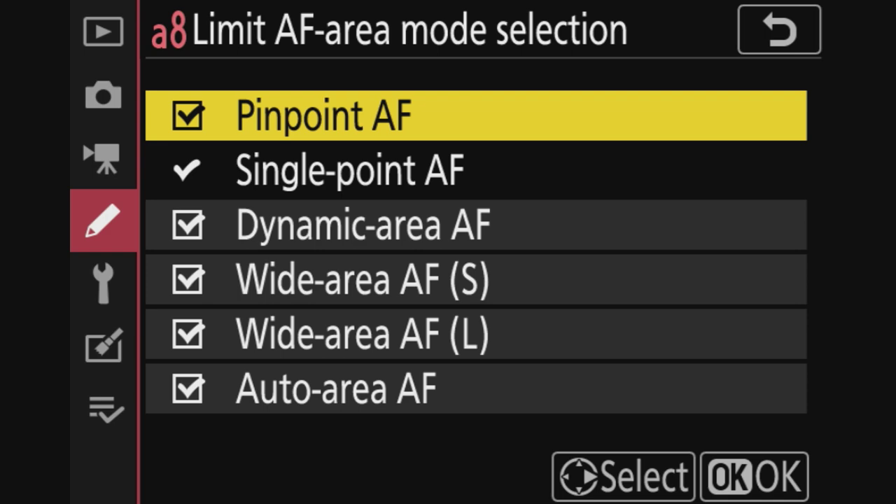
{"action": "key", "text": "Escape"}
Set Focus point wrap-around to Wrap.
{"action": "key", "text": "Down"}
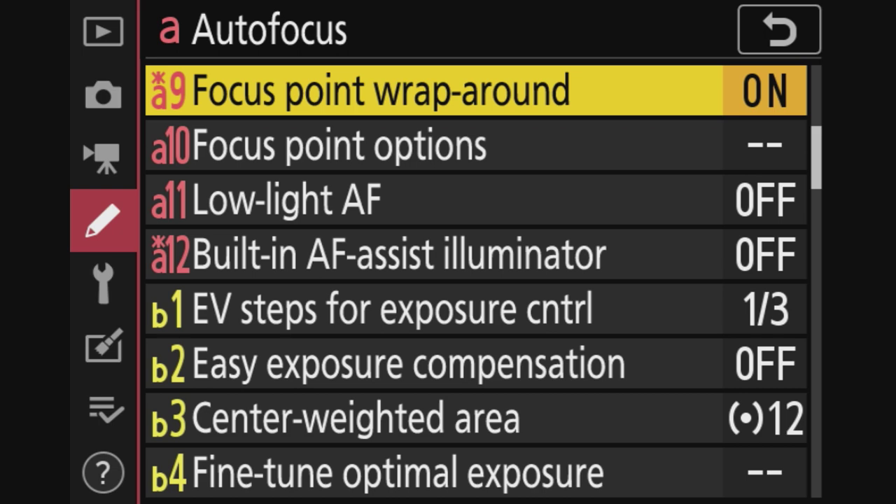
{"action": "key", "text": "Return"}
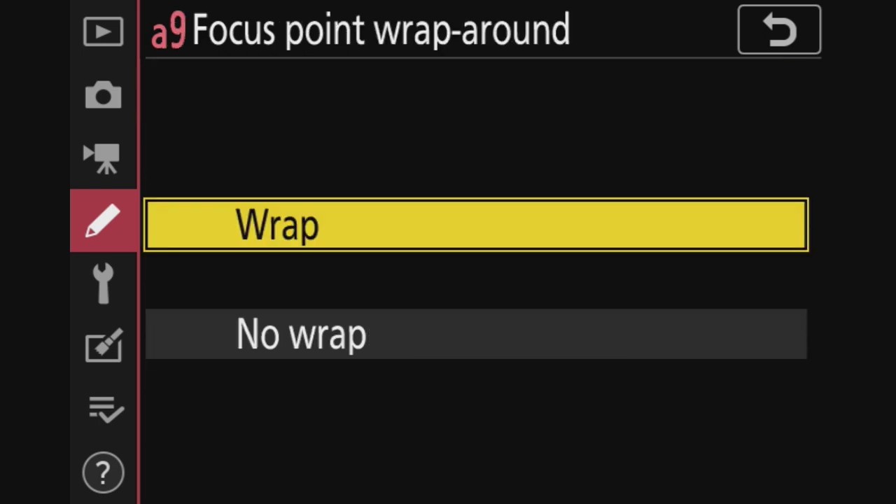
{"action": "key", "text": "Down"}
{"action": "key", "text": "Up"}
{"action": "key", "text": "Return"}
Set Manual focus mode to On in the Focus point options.
{"action": "key", "text": "Down"}
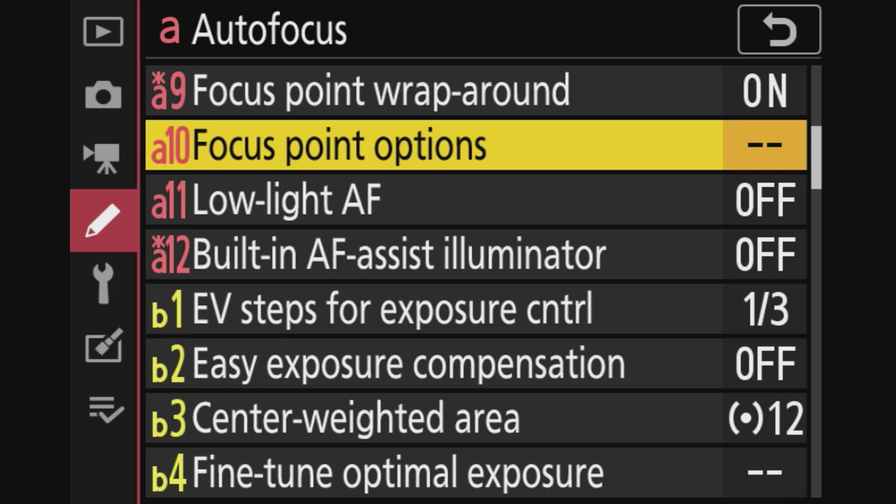
{"action": "key", "text": "Right"}
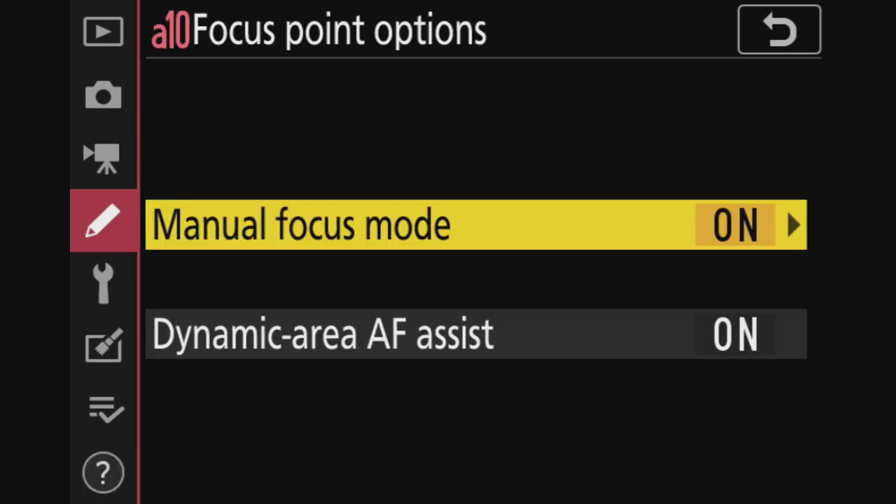
{"action": "key", "text": "Down"}
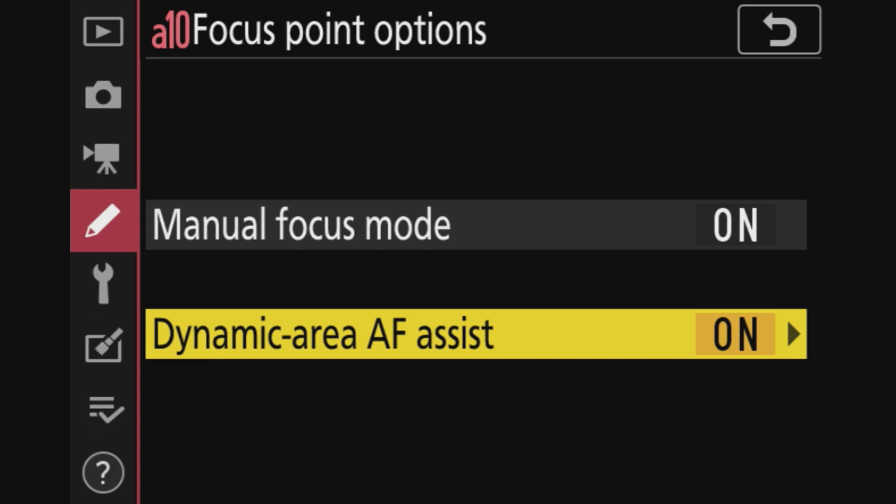
{"action": "key", "text": "Up"}
{"action": "key", "text": "Right"}
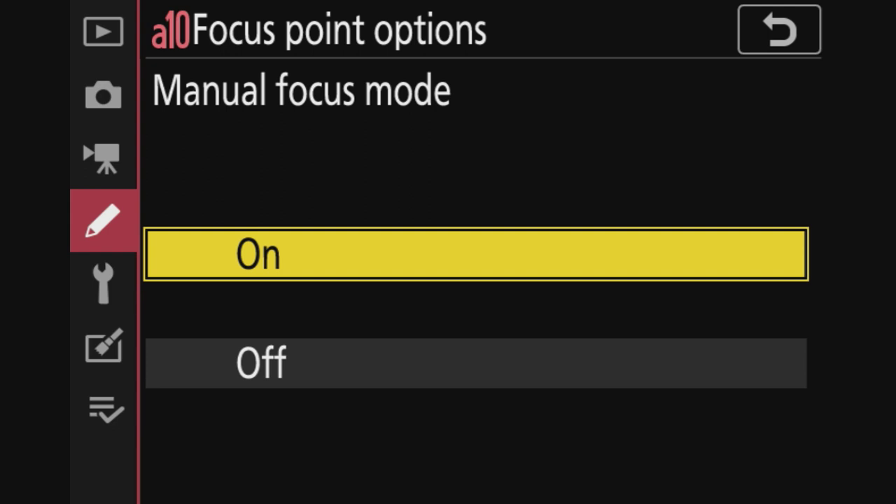
{"action": "key", "text": "Return"}
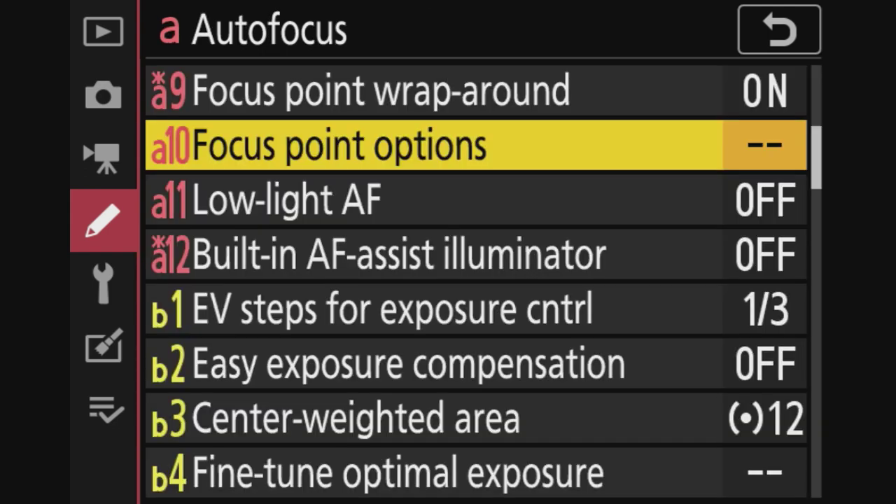
Set Dynamic-area AF assist to On in the Focus point options.
{"action": "key", "text": "Right"}
{"action": "key", "text": "Down"}
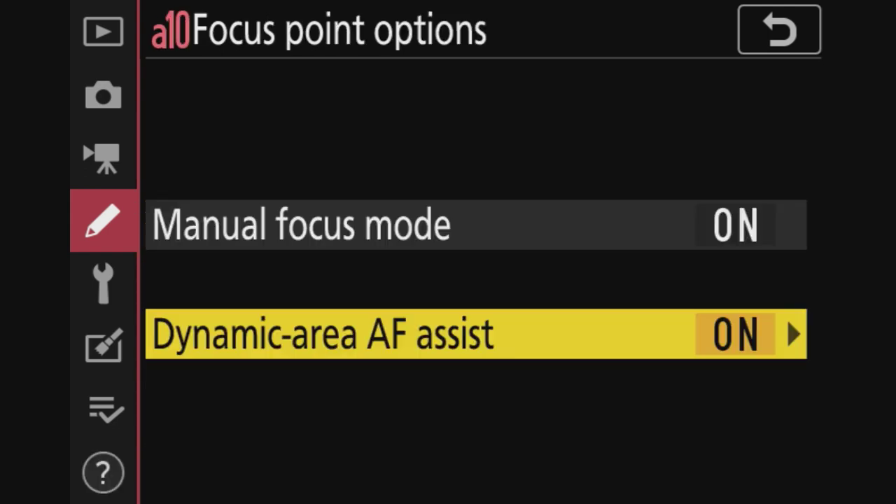
{"action": "key", "text": "Right"}
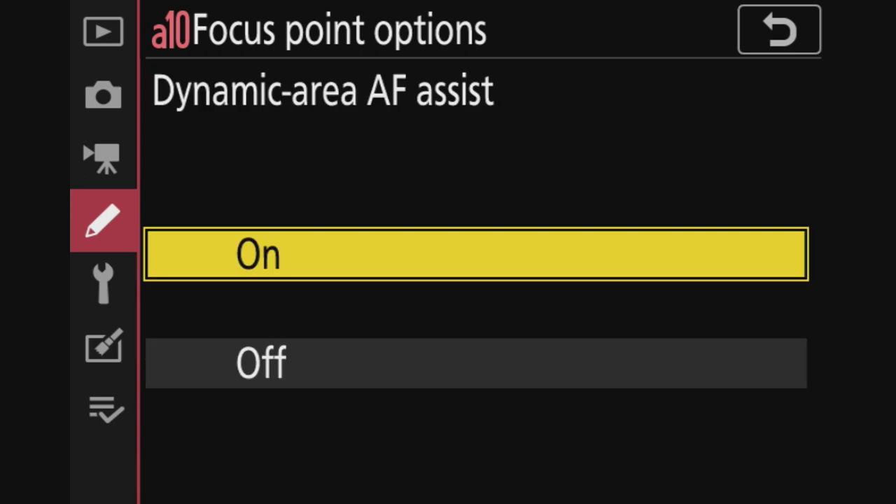
{"action": "key", "text": "Return"}
Set Low-light AF to Off and the Built-in AF-assist illuminator to On.
{"action": "key", "text": "Down"}
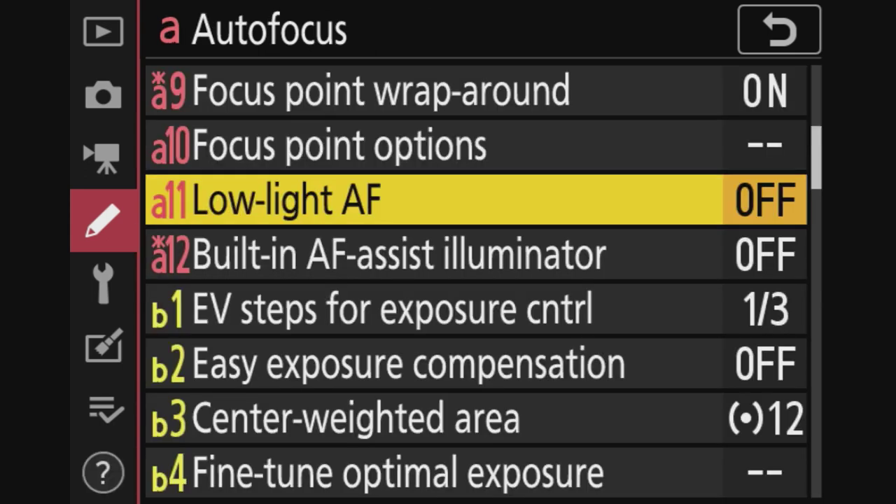
{"action": "key", "text": "Right"}
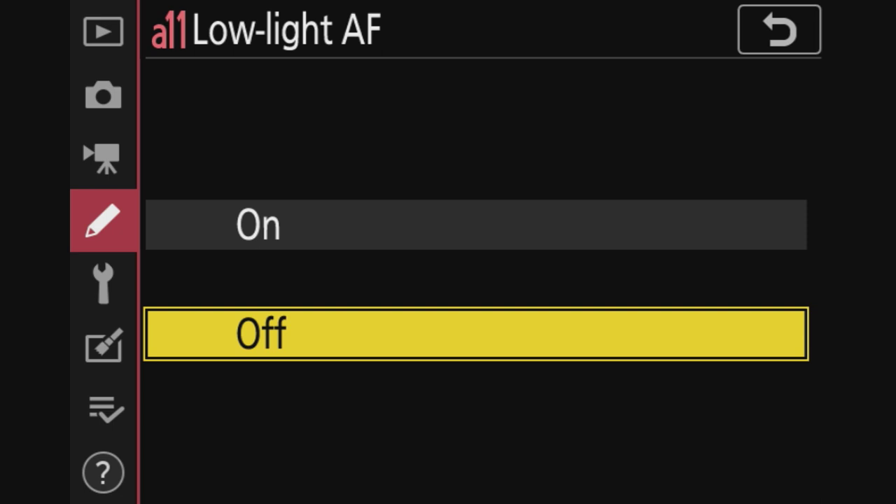
{"action": "key", "text": "Return"}
{"action": "key", "text": "Down"}
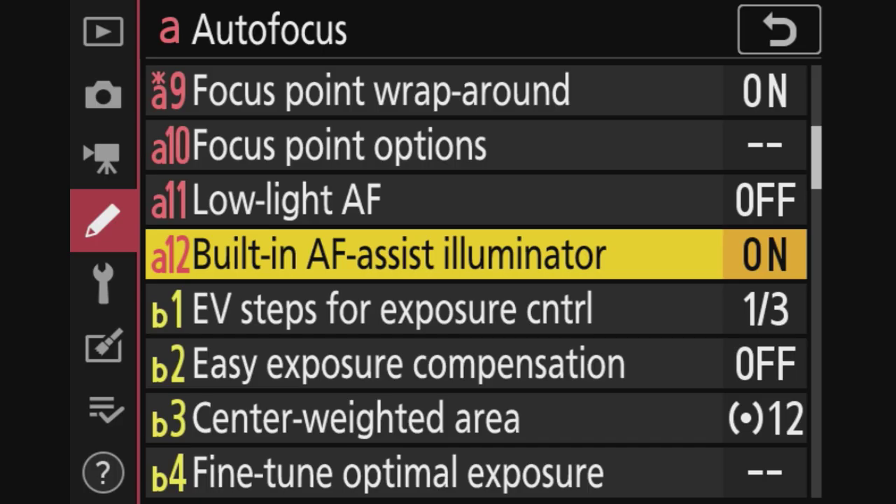
Look through the Metering/exposure settings b1 to b4, open Fine-tune optimal exposure and answer No to continuing.
{"action": "key", "text": "Down"}
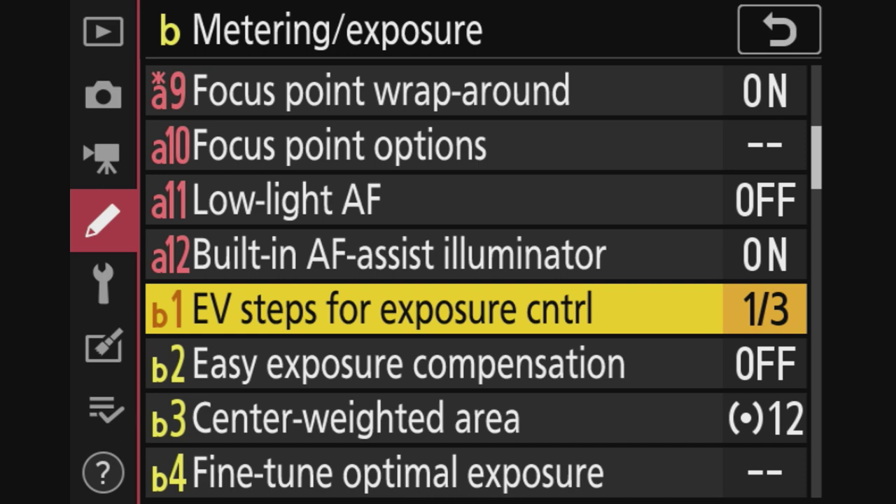
{"action": "key", "text": "Down"}
{"action": "key", "text": "Down"}
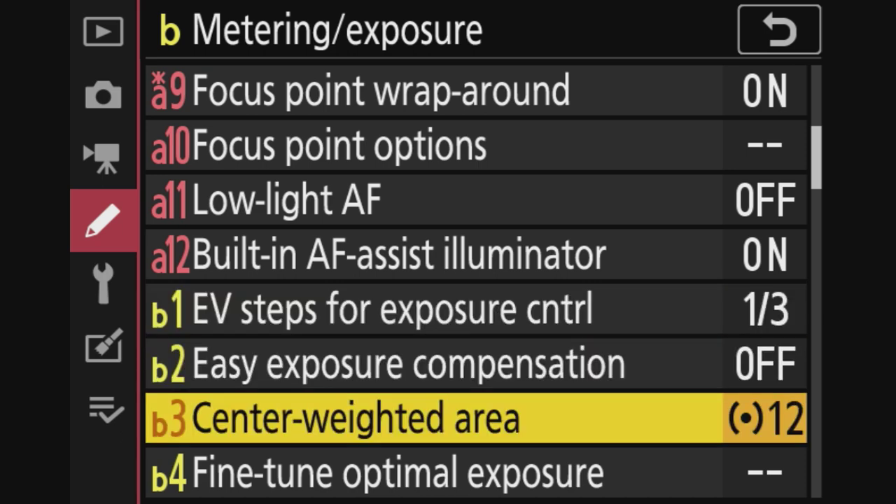
{"action": "key", "text": "Down"}
{"action": "key", "text": "Down"}
{"action": "key", "text": "Up"}
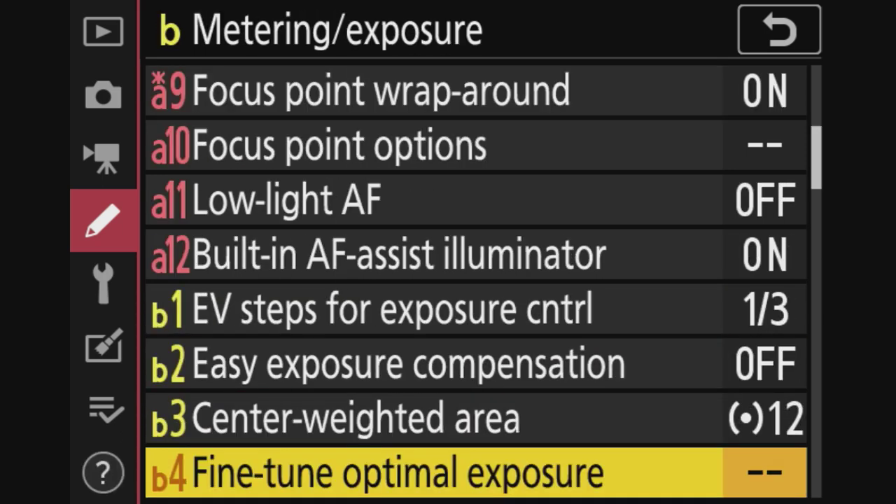
{"action": "key", "text": "Return"}
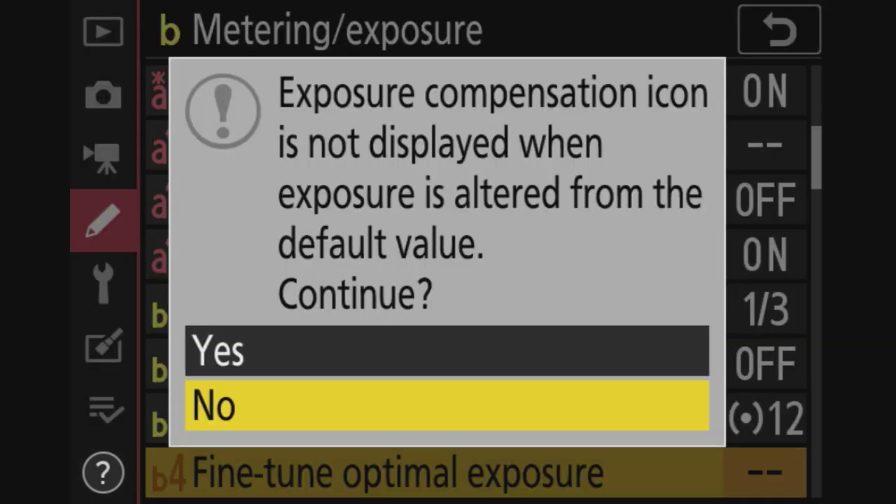
{"action": "key", "text": "Return"}
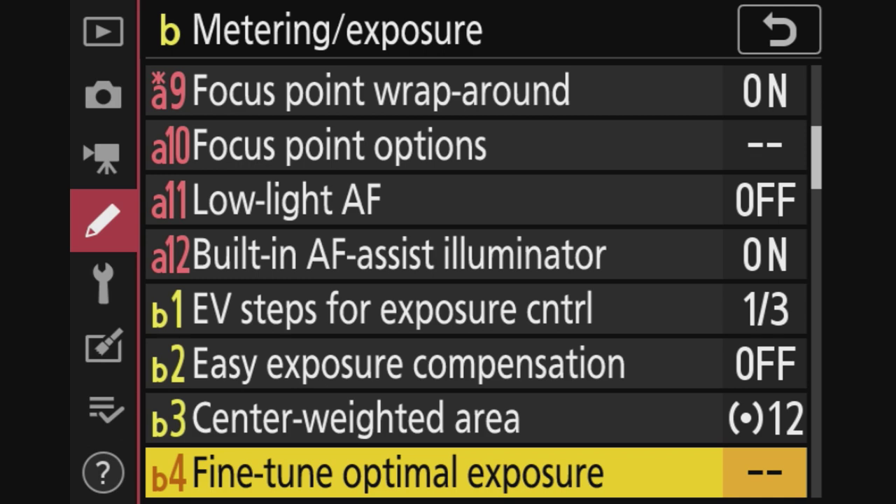
Set the Self-timer delay to 5 s in the Timers/AE lock group.
{"action": "key", "text": "Down"}
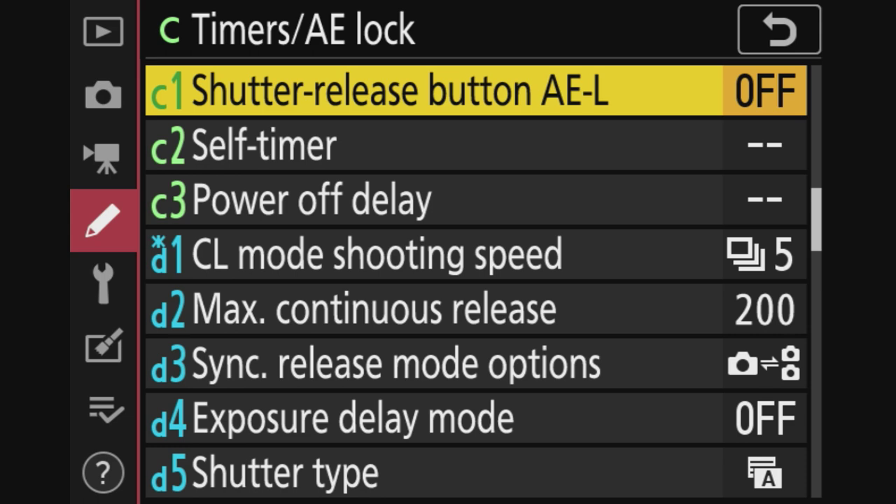
{"action": "key", "text": "Down"}
{"action": "key", "text": "Right"}
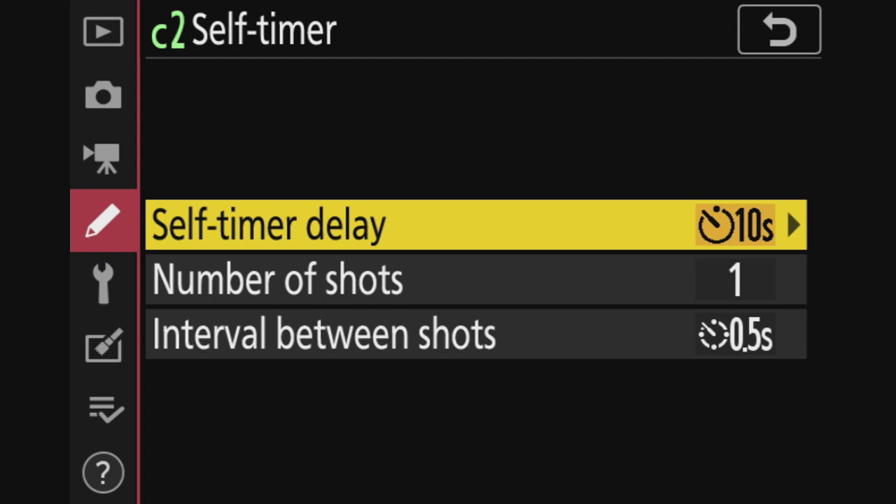
{"action": "key", "text": "Right"}
{"action": "key", "text": "Up"}
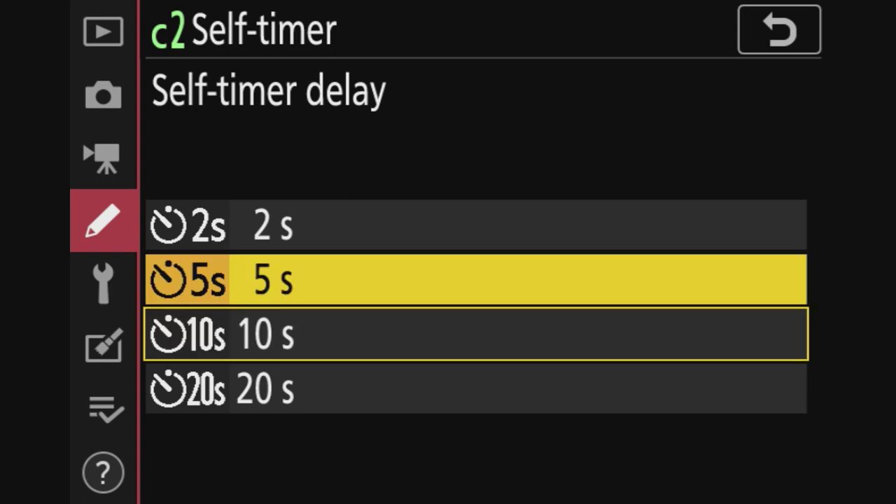
{"action": "key", "text": "Return"}
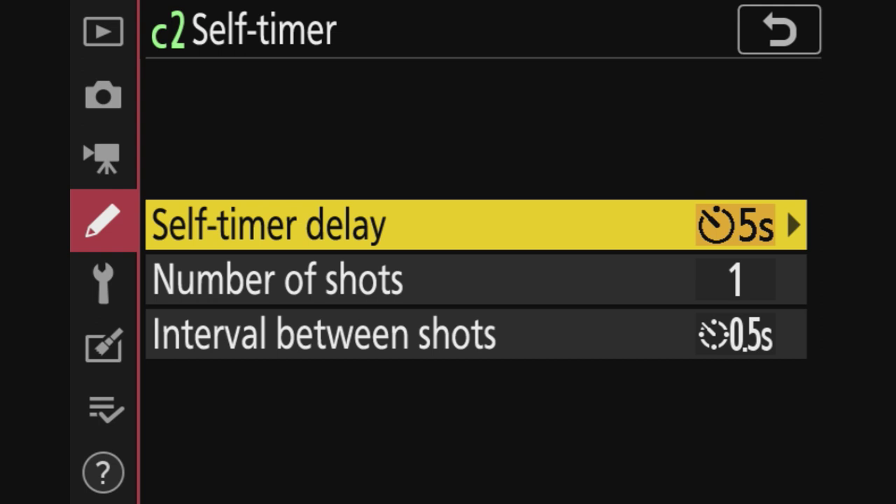
Set the self-timer's Number of shots to 3.
{"action": "key", "text": "Down"}
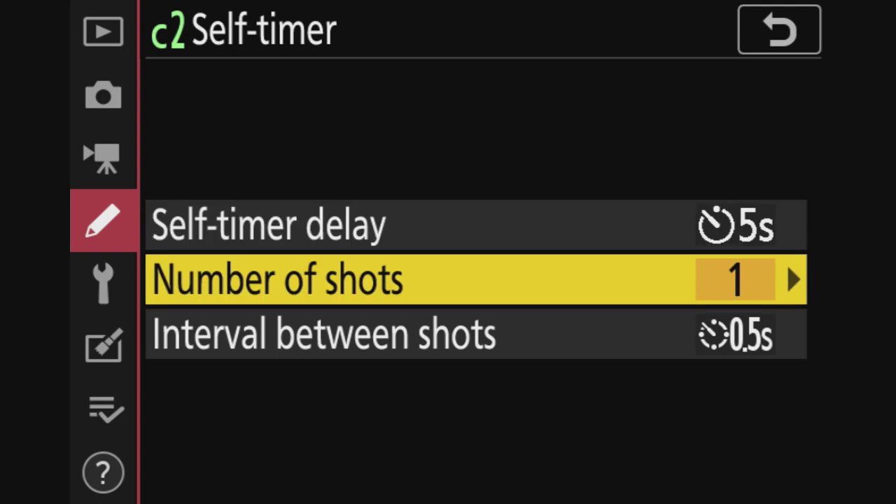
{"action": "key", "text": "Down"}
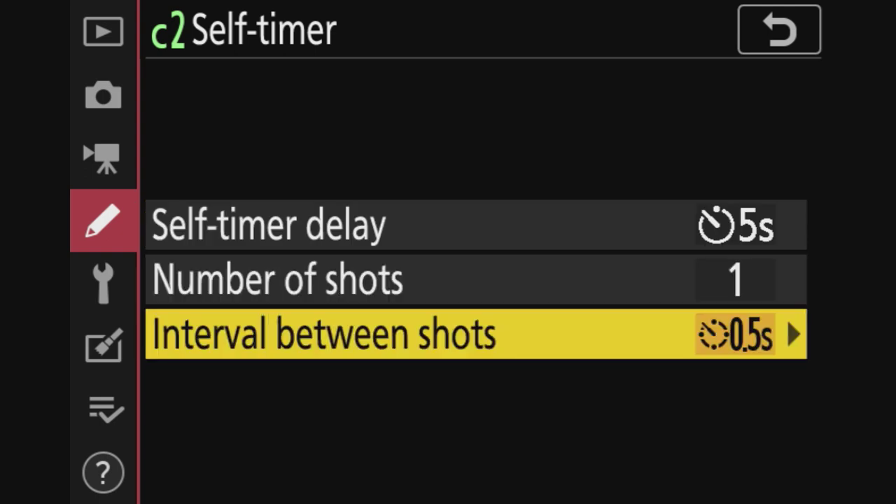
{"action": "key", "text": "Up"}
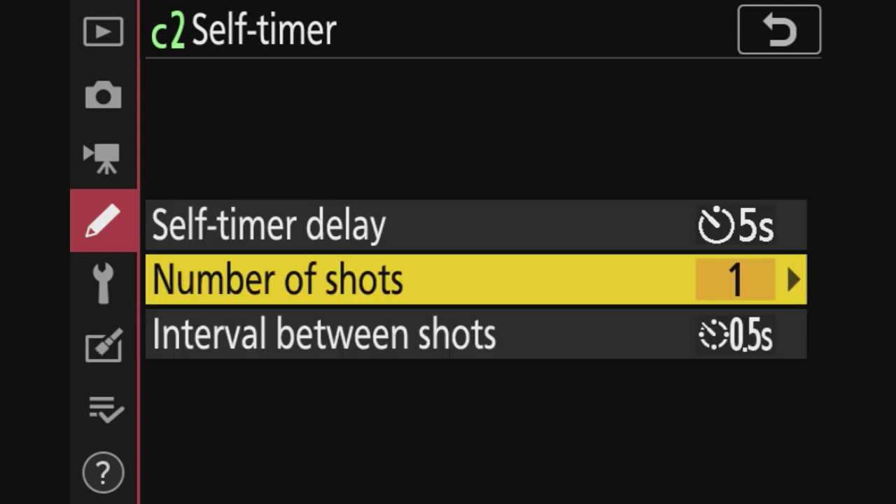
{"action": "key", "text": "Right"}
{"action": "key", "text": "Up"}
{"action": "key", "text": "Up"}
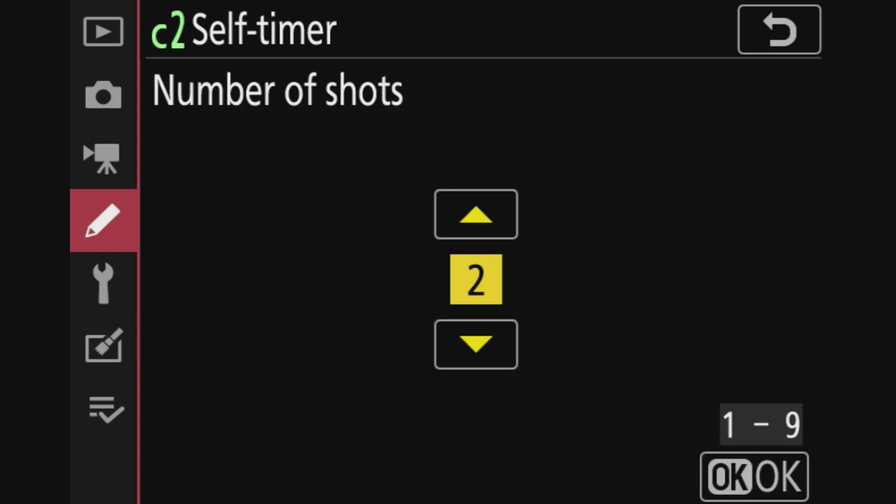
{"action": "key", "text": "Return"}
Set the self-timer's Interval between shots to 1 s, recheck the three self-timer settings and leave them.
{"action": "key", "text": "Down"}
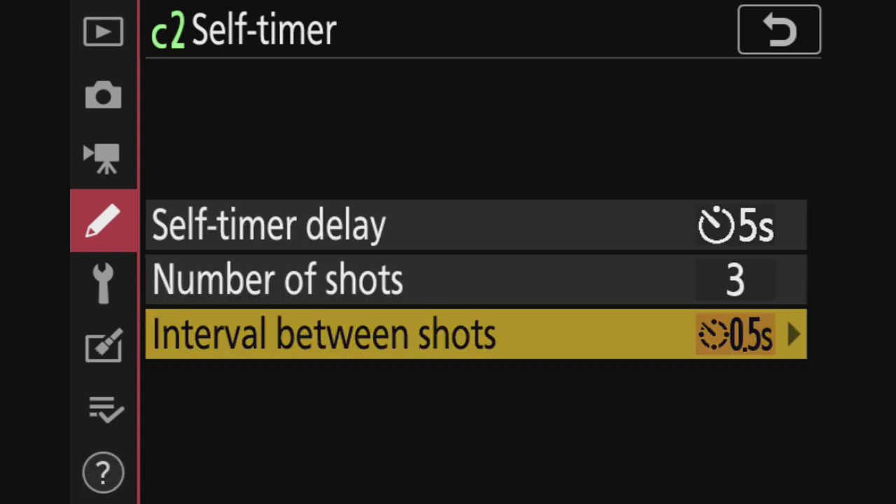
{"action": "key", "text": "Right"}
{"action": "key", "text": "Down"}
{"action": "key", "text": "Return"}
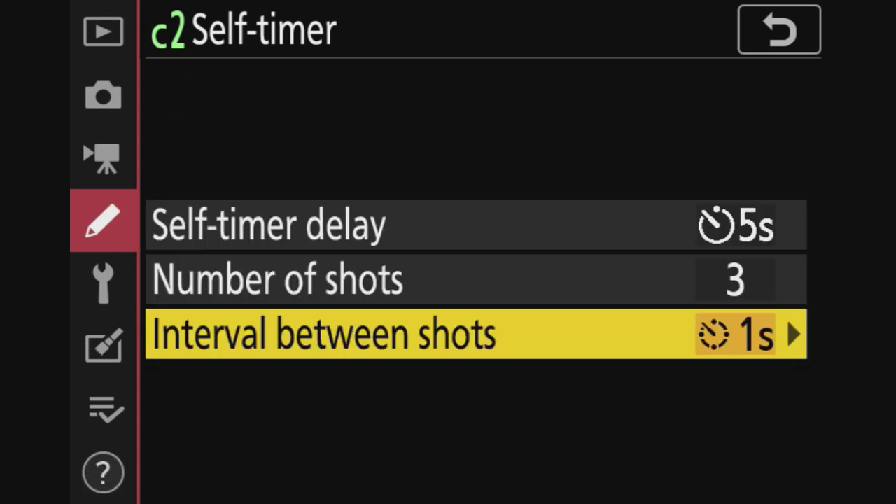
{"action": "key", "text": "Up"}
{"action": "key", "text": "Up"}
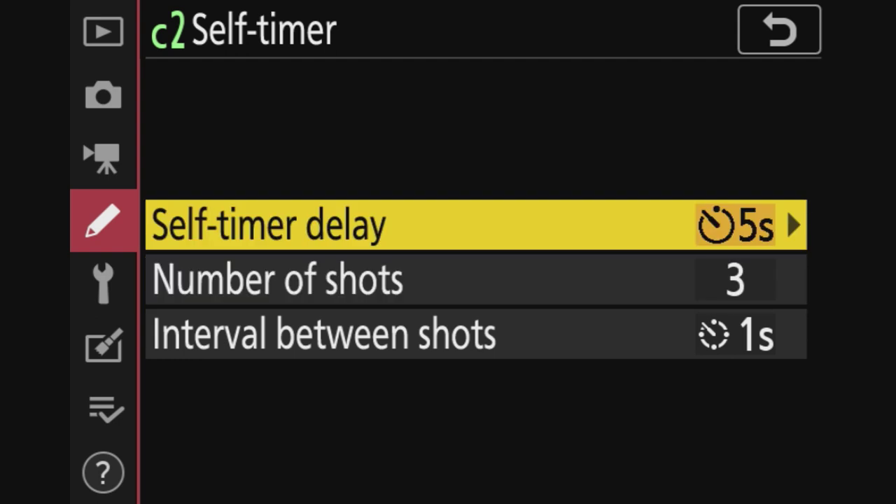
{"action": "key", "text": "Down"}
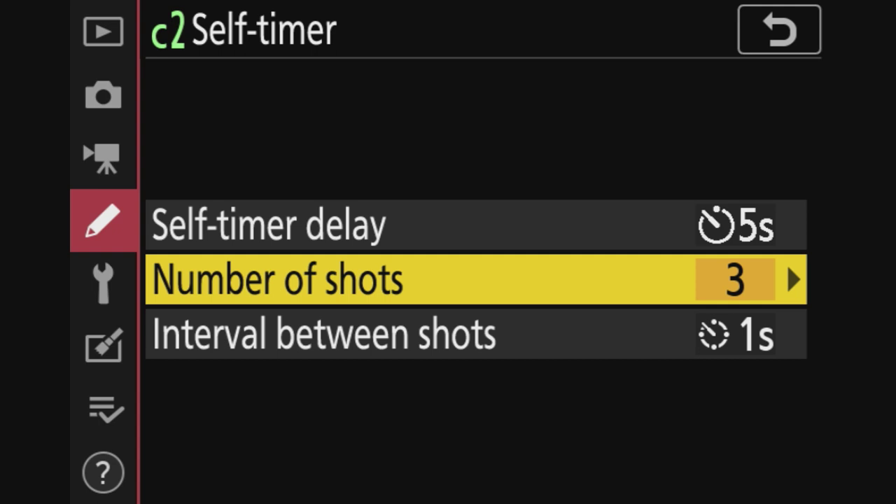
{"action": "key", "text": "Down"}
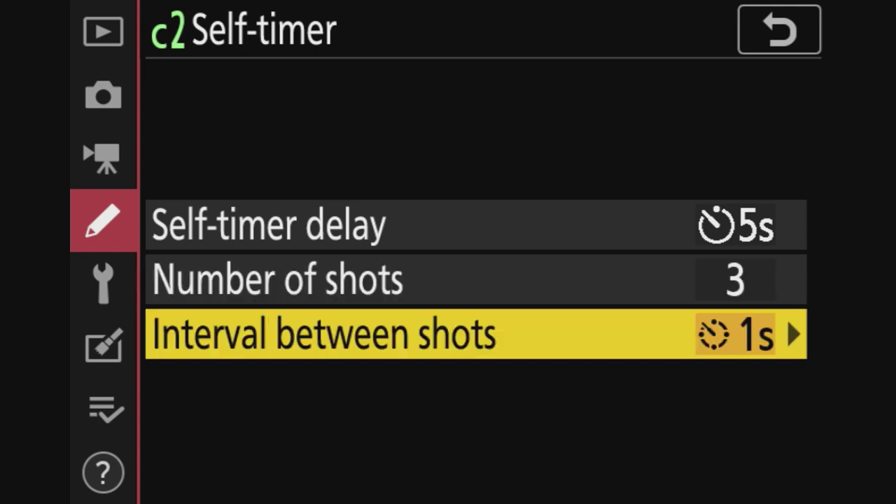
{"action": "key", "text": "Left"}
Set the Image review time to 10 s under Power off delay.
{"action": "key", "text": "Down"}
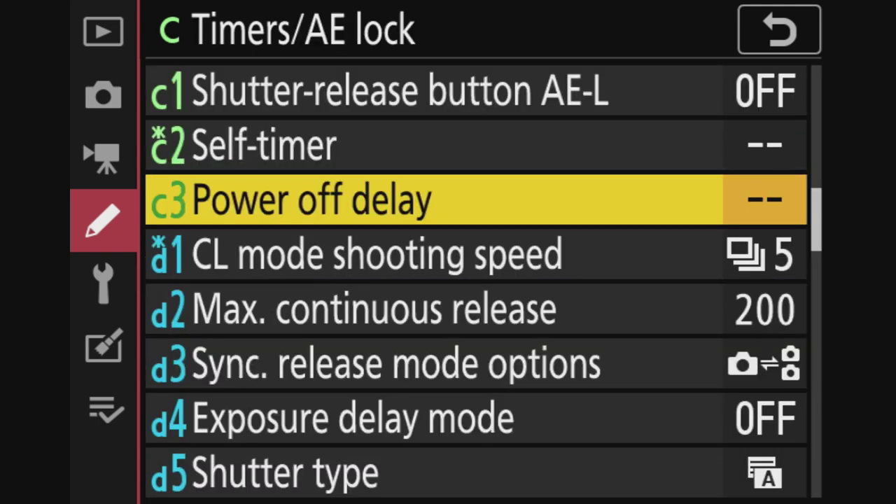
{"action": "key", "text": "Right"}
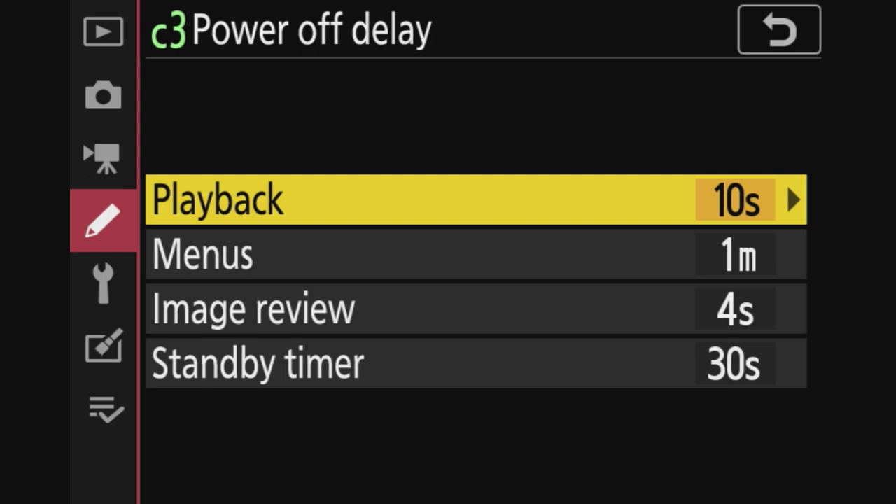
{"action": "key", "text": "Down"}
{"action": "key", "text": "Down"}
{"action": "key", "text": "Right"}
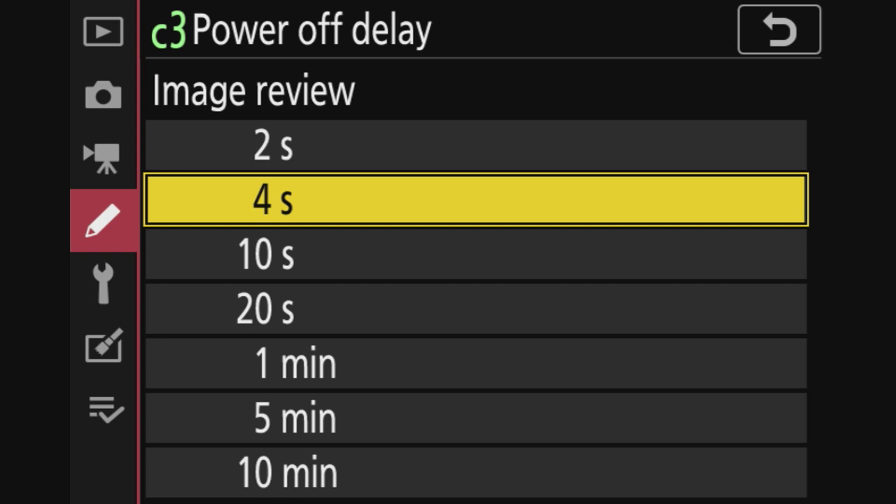
{"action": "key", "text": "Down"}
{"action": "key", "text": "Return"}
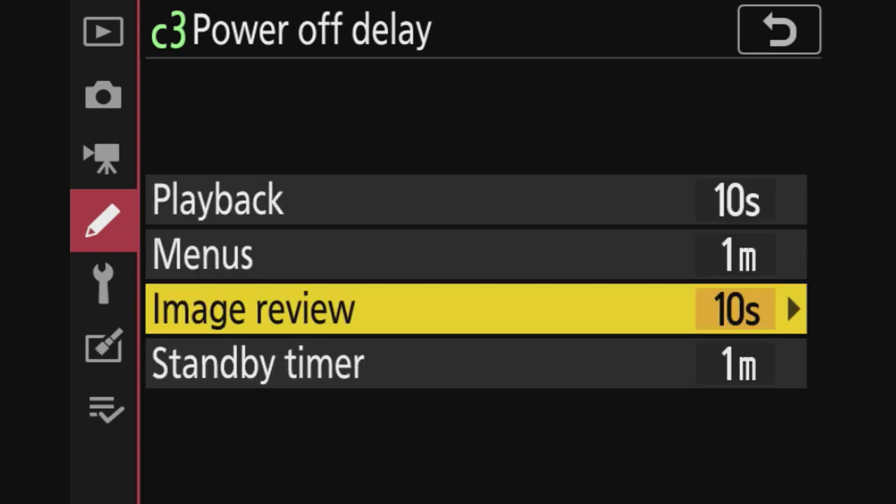
{"action": "key", "text": "Left"}
Set CL mode shooting speed to 5 fps and move on to Max. continuous release.
{"action": "key", "text": "Down"}
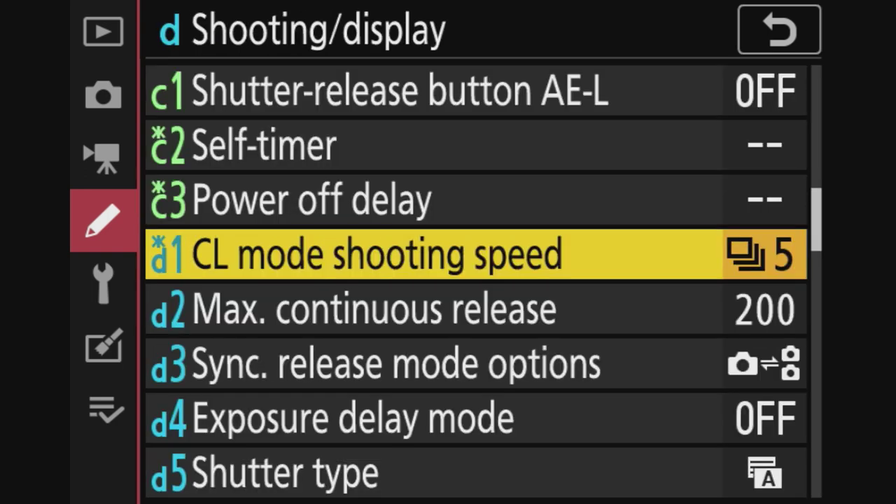
{"action": "key", "text": "Right"}
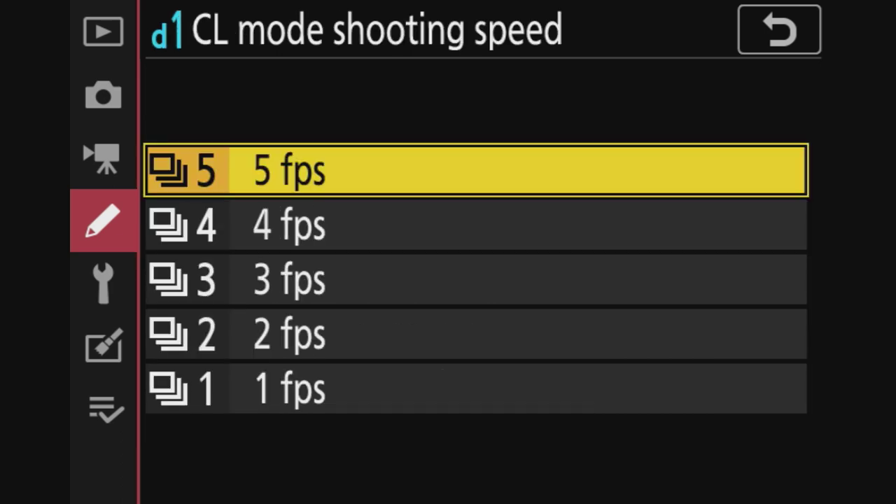
{"action": "key", "text": "Return"}
{"action": "key", "text": "Down"}
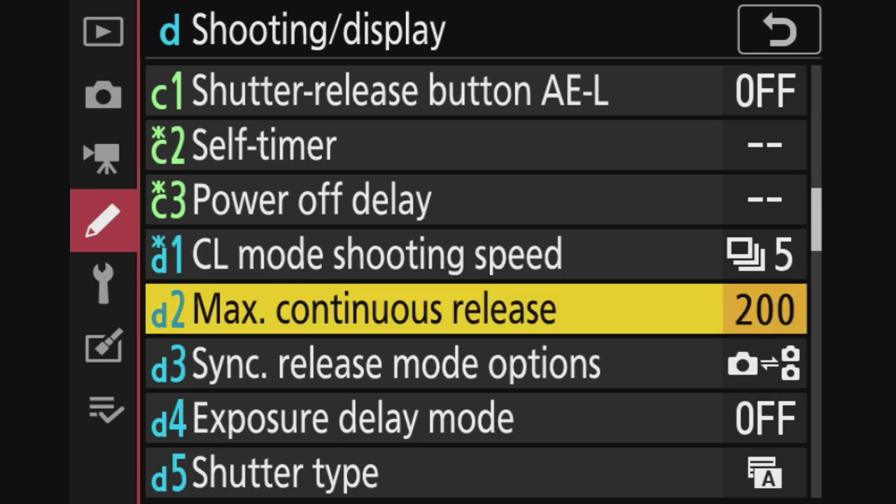
Lower the Max. continuous release limit to 100 and confirm it.
{"action": "key", "text": "Right"}
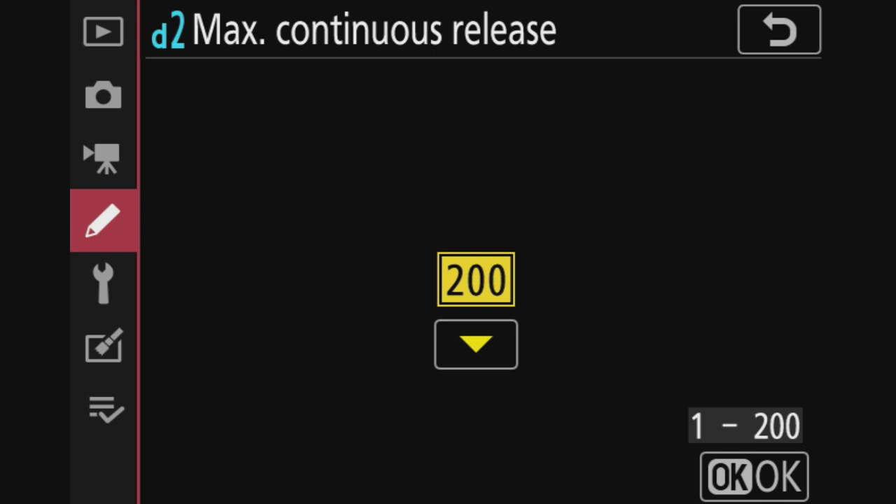
{"action": "key", "text": "Down"}
{"action": "key", "text": "Down"}
{"action": "key", "text": "Down"}
{"action": "key", "text": "Down"}
{"action": "key", "text": "Down"}
{"action": "key", "text": "Down"}
{"action": "key", "text": "Down"}
{"action": "key", "text": "Down"}
{"action": "key", "text": "Down"}
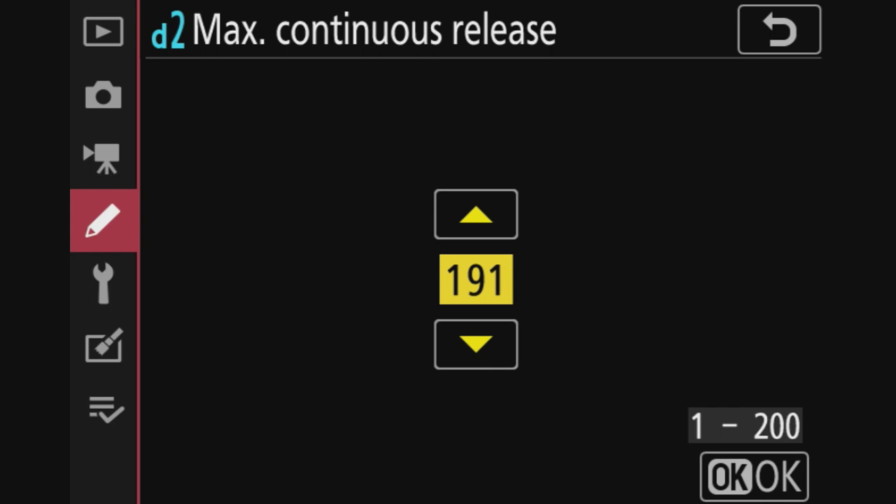
{"action": "key", "text": "Down"}
{"action": "key", "text": "Down"}
{"action": "key", "text": "Down"}
{"action": "key", "text": "Down"}
{"action": "key", "text": "Down"}
{"action": "key", "text": "Down"}
{"action": "key", "text": "Down"}
{"action": "key", "text": "Down"}
{"action": "key", "text": "Down"}
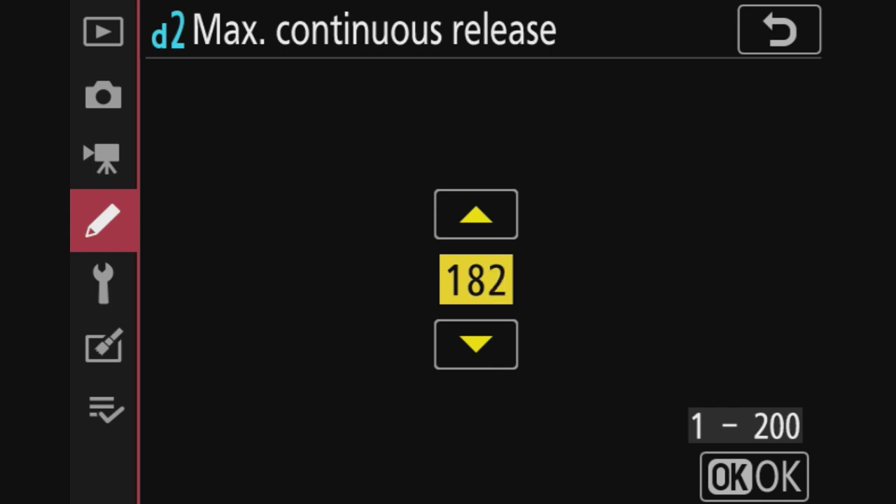
{"action": "key", "text": "Down"}
{"action": "key", "text": "Down"}
{"action": "key", "text": "Down"}
{"action": "key", "text": "Down"}
{"action": "key", "text": "Down"}
{"action": "key", "text": "Down"}
{"action": "key", "text": "Down"}
{"action": "key", "text": "Down"}
{"action": "key", "text": "Down"}
{"action": "key", "text": "Down"}
{"action": "key", "text": "Down"}
{"action": "key", "text": "Down"}
{"action": "key", "text": "Down"}
{"action": "key", "text": "Down"}
{"action": "key", "text": "Down"}
{"action": "key", "text": "Down"}
{"action": "key", "text": "Down"}
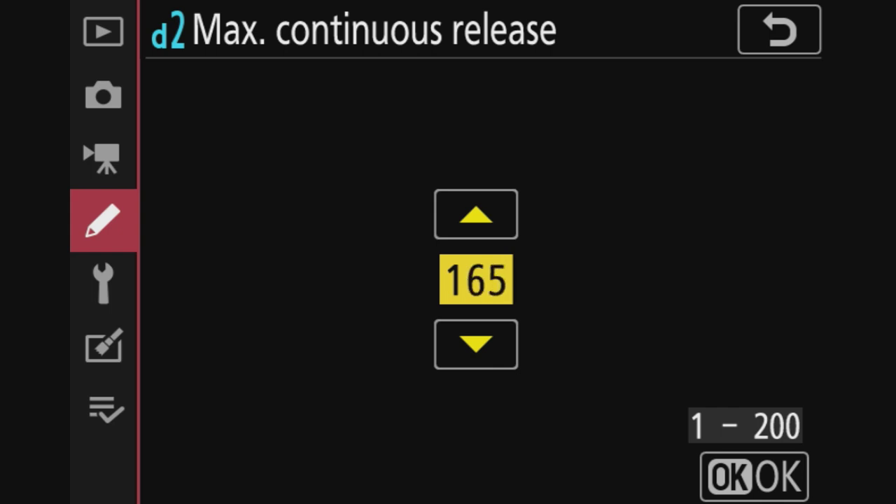
{"action": "key", "text": "Down"}
{"action": "key", "text": "Down"}
{"action": "key", "text": "Down"}
{"action": "key", "text": "Down"}
{"action": "key", "text": "Down"}
{"action": "key", "text": "Down"}
{"action": "key", "text": "Down"}
{"action": "key", "text": "Down"}
{"action": "key", "text": "Down"}
{"action": "key", "text": "Down"}
{"action": "key", "text": "Down"}
{"action": "key", "text": "Down"}
{"action": "key", "text": "Down"}
{"action": "key", "text": "Down"}
{"action": "key", "text": "Down"}
{"action": "key", "text": "Down"}
{"action": "key", "text": "Down"}
{"action": "key", "text": "Down"}
{"action": "key", "text": "Down"}
{"action": "key", "text": "Down"}
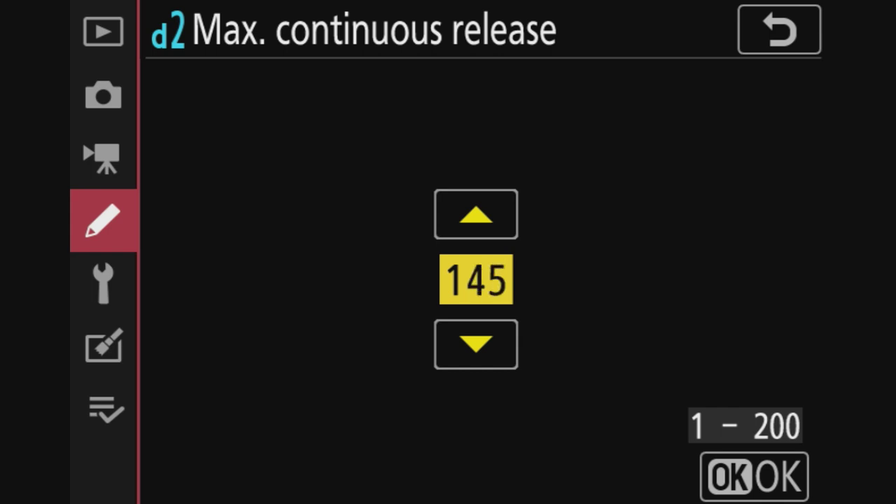
{"action": "key", "text": "Down"}
{"action": "key", "text": "Down"}
{"action": "key", "text": "Down"}
{"action": "key", "text": "Down"}
{"action": "key", "text": "Down"}
{"action": "key", "text": "Down"}
{"action": "key", "text": "Down"}
{"action": "key", "text": "Down"}
{"action": "key", "text": "Down"}
{"action": "key", "text": "Down"}
{"action": "key", "text": "Down"}
{"action": "key", "text": "Down"}
{"action": "key", "text": "Down"}
{"action": "key", "text": "Down"}
{"action": "key", "text": "Down"}
{"action": "key", "text": "Down"}
{"action": "key", "text": "Down"}
{"action": "key", "text": "Down"}
{"action": "key", "text": "Down"}
{"action": "key", "text": "Down"}
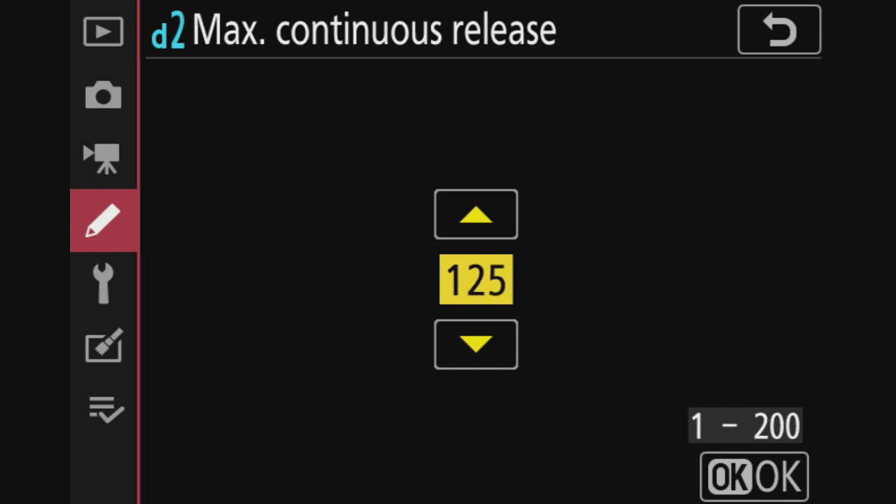
{"action": "key", "text": "Down"}
{"action": "key", "text": "Down"}
{"action": "key", "text": "Down"}
{"action": "key", "text": "Down"}
{"action": "key", "text": "Down"}
{"action": "key", "text": "Down"}
{"action": "key", "text": "Down"}
{"action": "key", "text": "Down"}
{"action": "key", "text": "Down"}
{"action": "key", "text": "Down"}
{"action": "key", "text": "Down"}
{"action": "key", "text": "Down"}
{"action": "key", "text": "Down"}
{"action": "key", "text": "Down"}
{"action": "key", "text": "Down"}
{"action": "key", "text": "Down"}
{"action": "key", "text": "Down"}
{"action": "key", "text": "Down"}
{"action": "key", "text": "Down"}
{"action": "key", "text": "Down"}
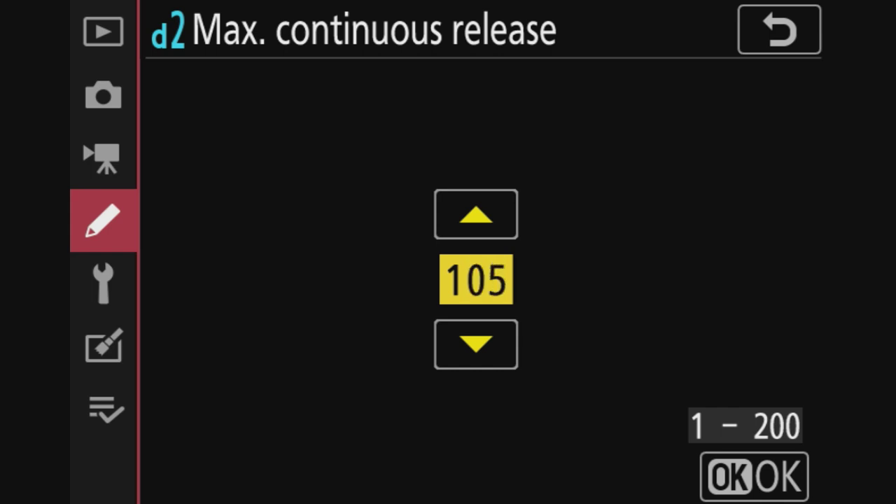
{"action": "key", "text": "Down"}
{"action": "key", "text": "Down"}
{"action": "key", "text": "Down"}
{"action": "key", "text": "Down"}
{"action": "key", "text": "Down"}
{"action": "key", "text": "Down"}
{"action": "key", "text": "Down"}
{"action": "key", "text": "Up"}
{"action": "key", "text": "Up"}
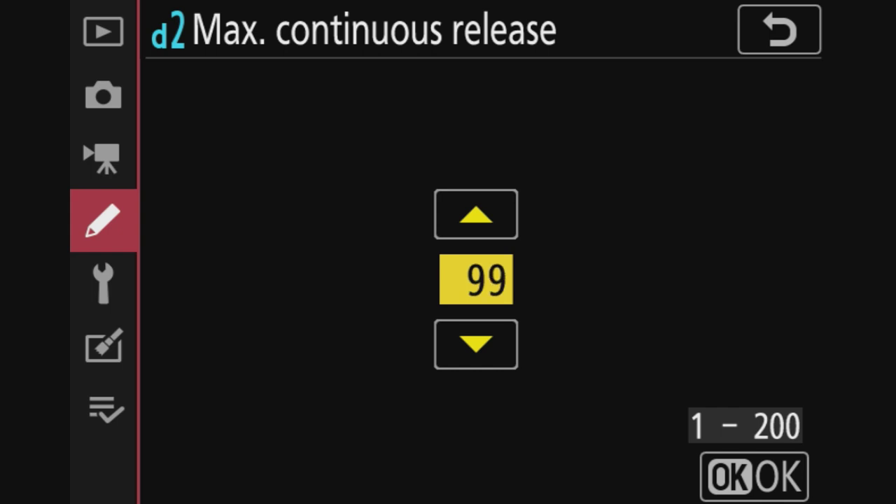
{"action": "key", "text": "Return"}
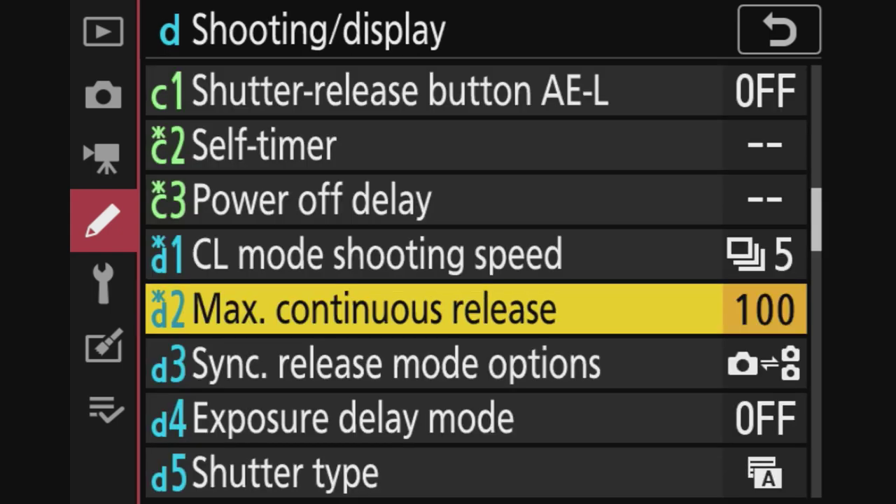
Open Exposure delay mode and confirm it as Off.
{"action": "key", "text": "Down"}
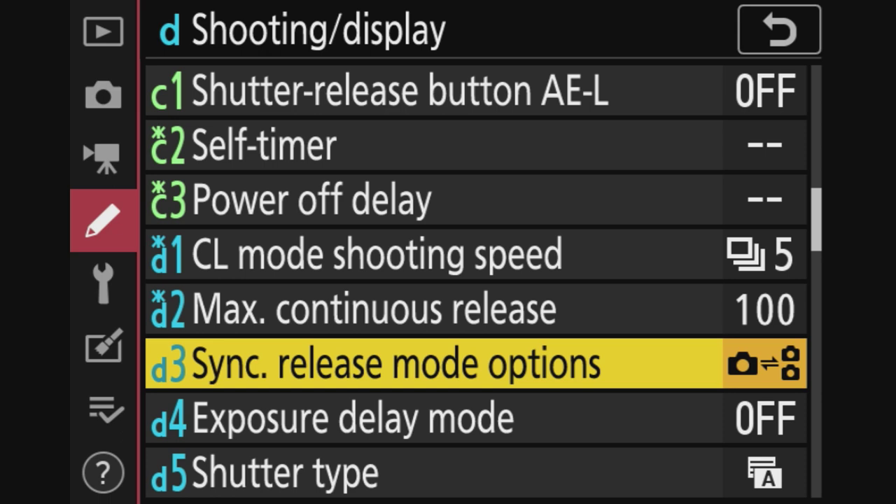
{"action": "key", "text": "Down"}
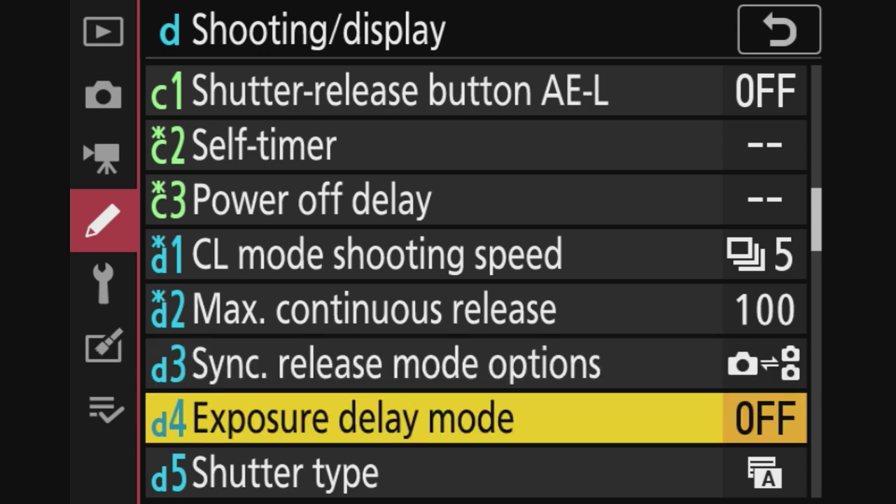
{"action": "key", "text": "Right"}
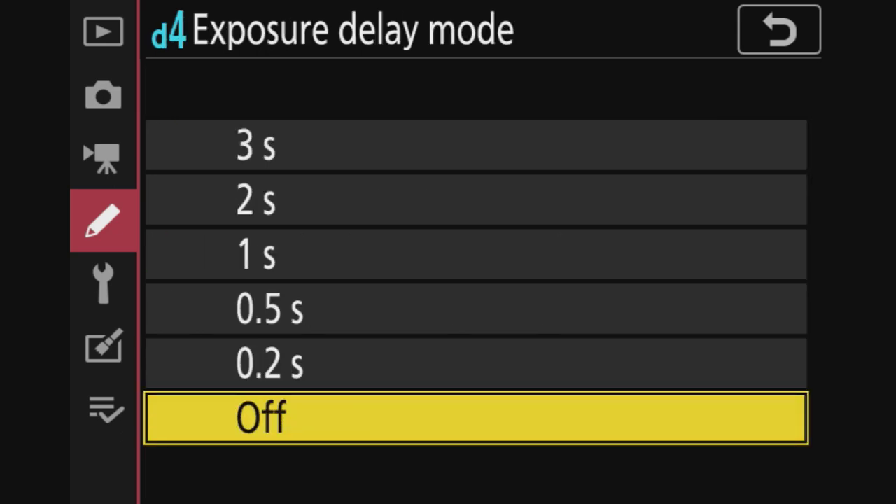
{"action": "key", "text": "Return"}
Open the Shutter type setting and confirm Auto.
{"action": "key", "text": "Down"}
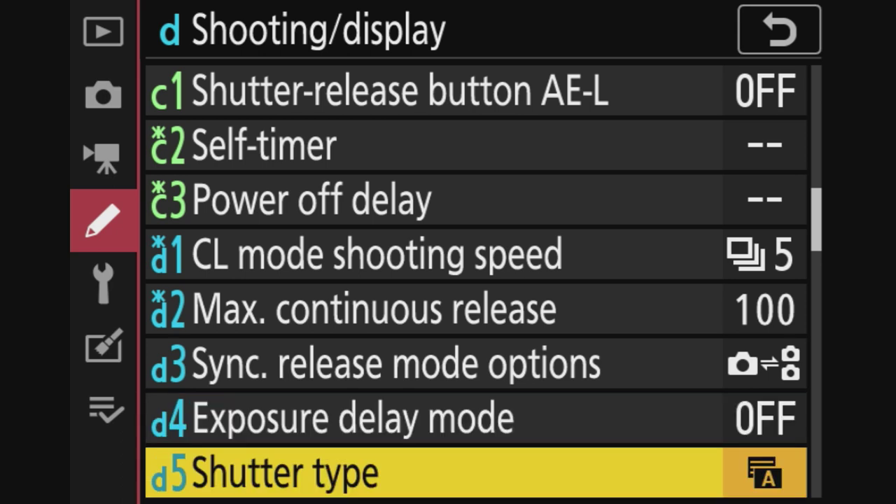
{"action": "key", "text": "Right"}
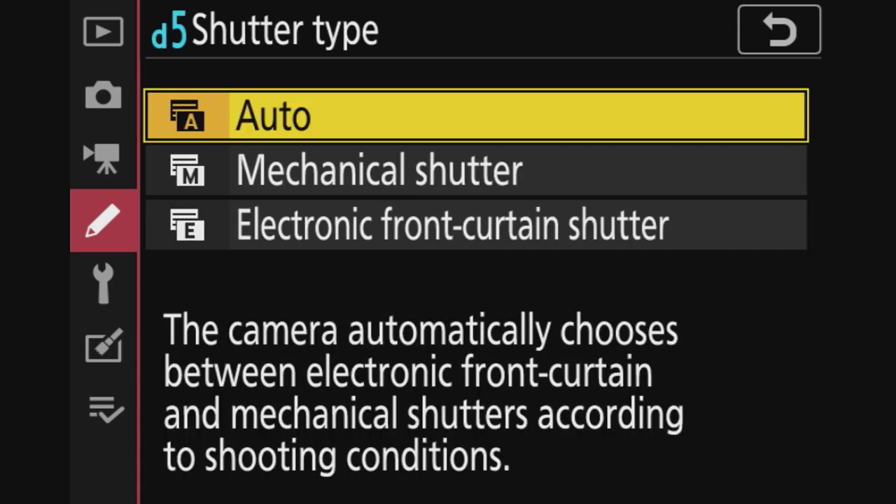
{"action": "key", "text": "Return"}
Review the DX, 1:1 and 16:9 choices under Limit selectable image area and confirm with all of them ticked.
{"action": "key", "text": "Down"}
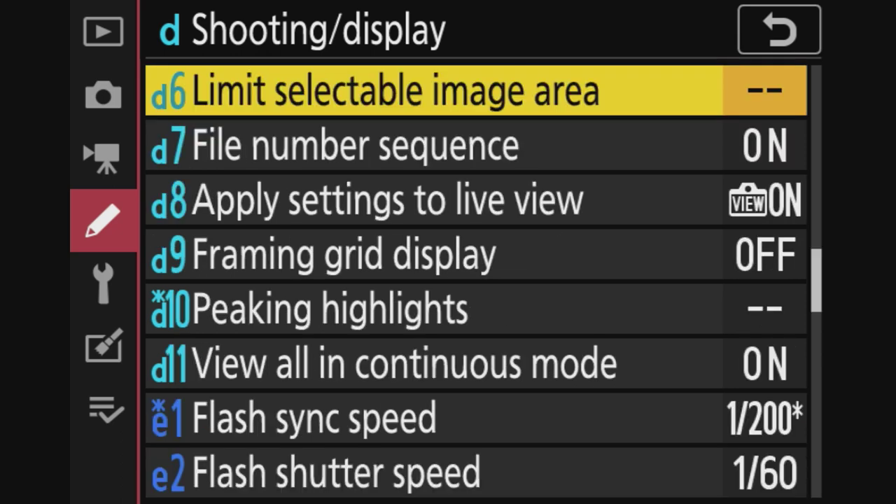
{"action": "key", "text": "Right"}
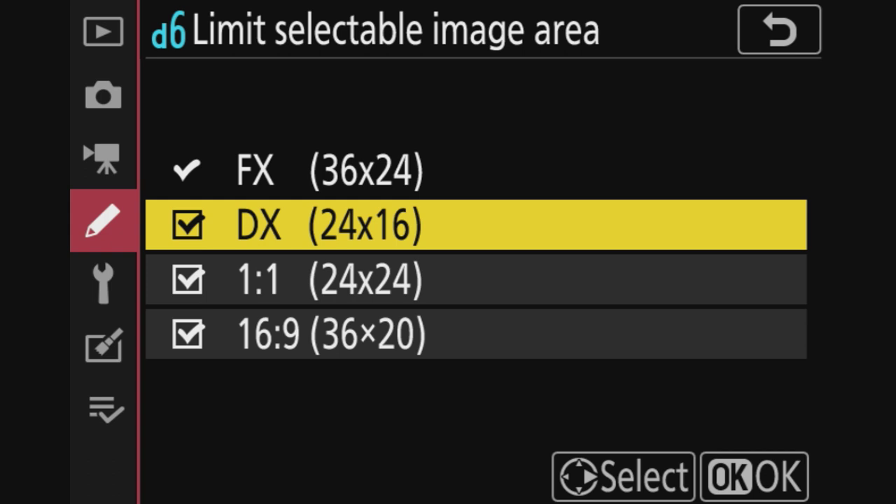
{"action": "key", "text": "Down"}
{"action": "key", "text": "Down"}
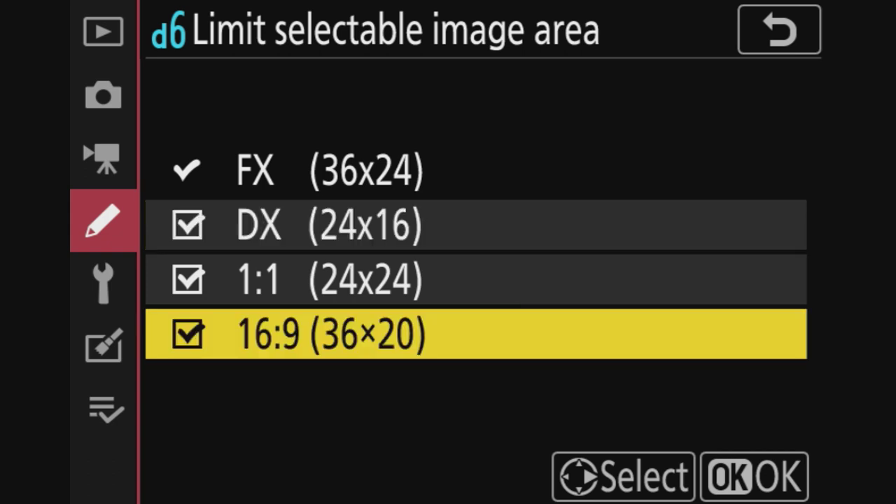
{"action": "key", "text": "Down"}
{"action": "key", "text": "Down"}
{"action": "key", "text": "Down"}
{"action": "key", "text": "Down"}
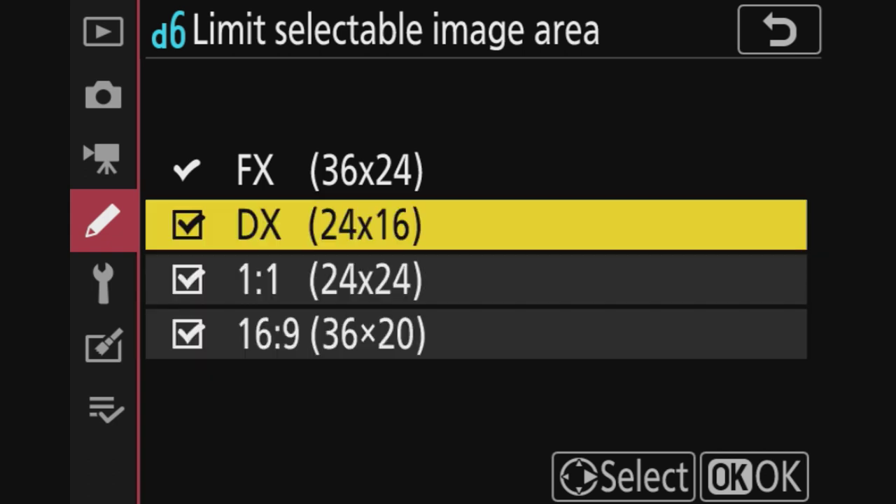
{"action": "key", "text": "Down"}
{"action": "key", "text": "Up"}
{"action": "key", "text": "Down"}
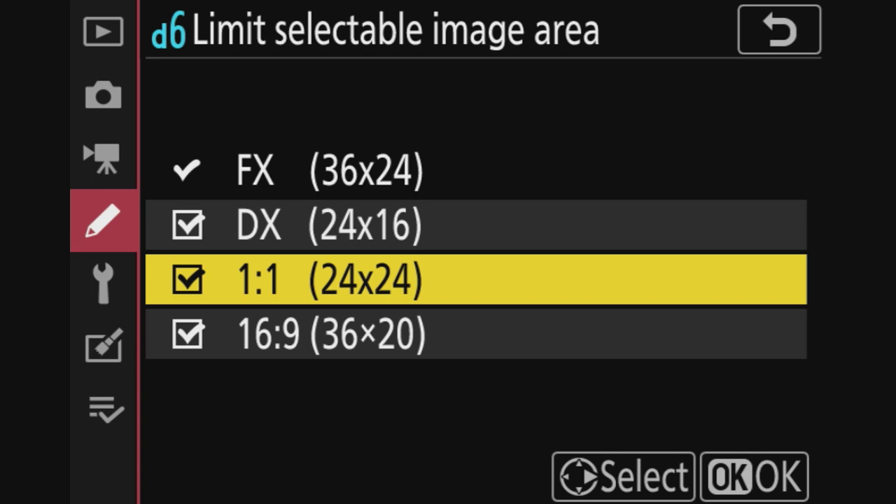
{"action": "key", "text": "Down"}
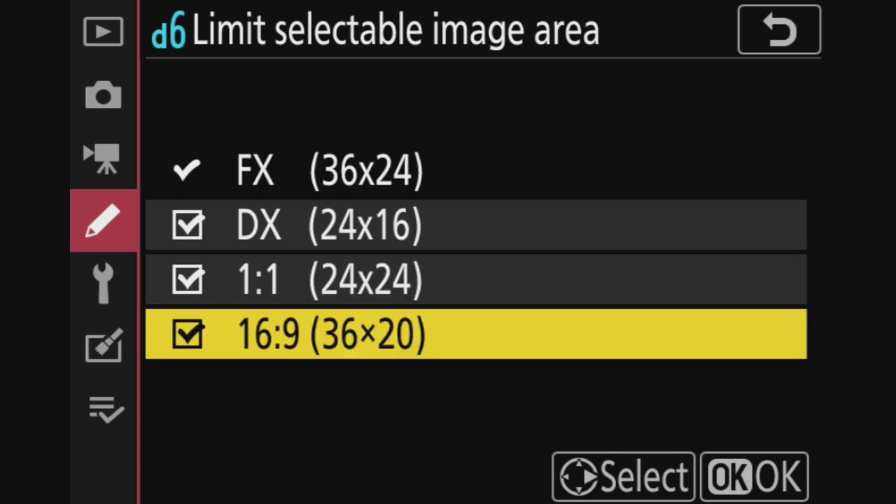
{"action": "key", "text": "Return"}
Compare the On and Off options of Apply settings to live view and confirm On.
{"action": "key", "text": "Down"}
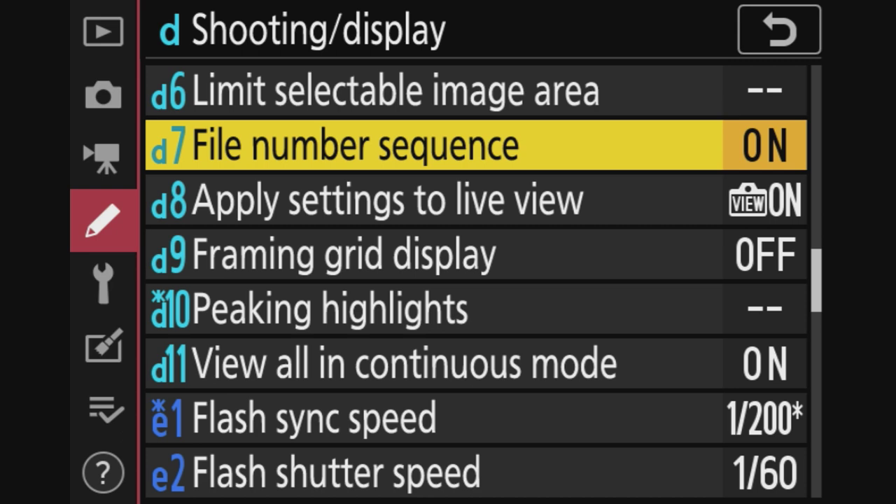
{"action": "key", "text": "Down"}
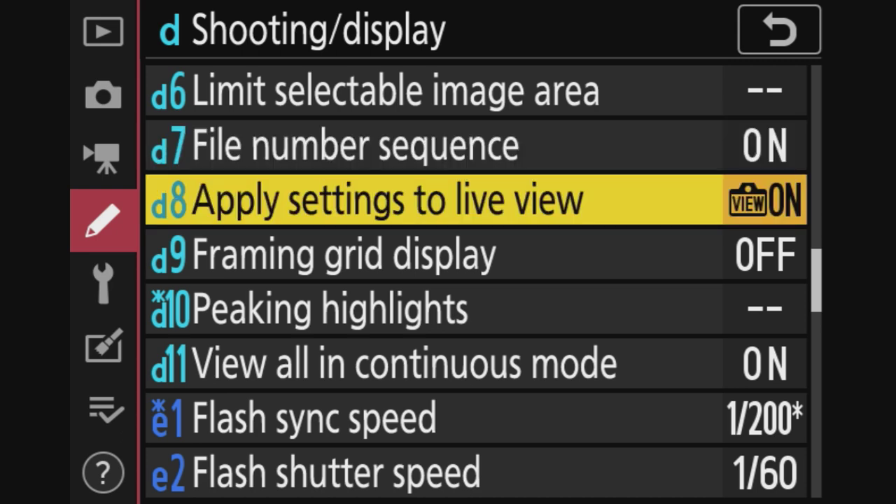
{"action": "key", "text": "Return"}
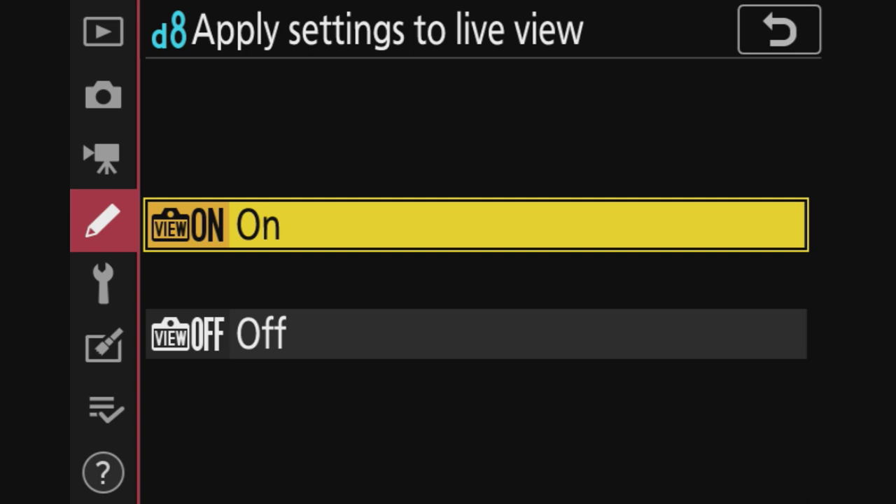
{"action": "left_click", "coordinate": [476, 334]}
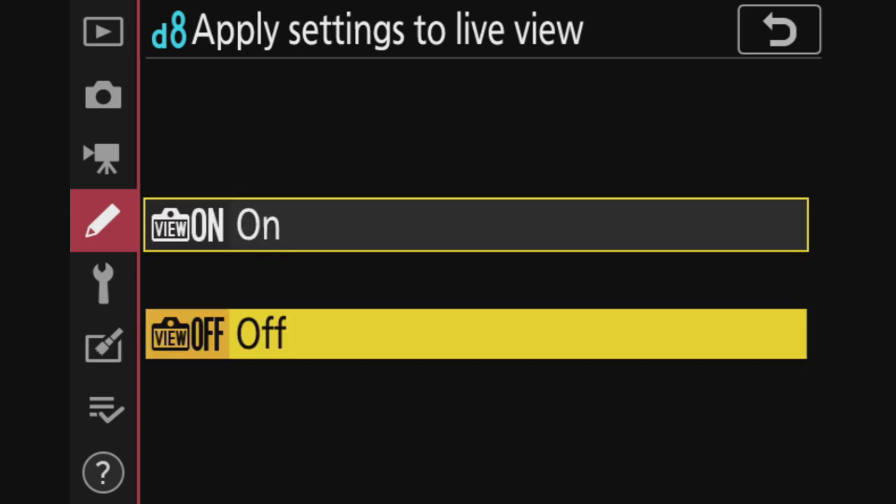
{"action": "left_click", "coordinate": [476, 224]}
{"action": "key", "text": "Return"}
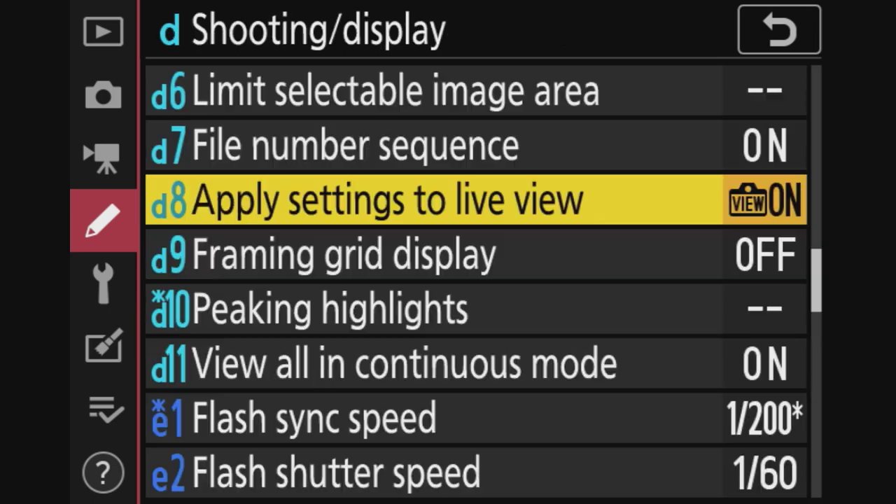
Open Framing grid display and confirm it as Off.
{"action": "left_click", "coordinate": [476, 254]}
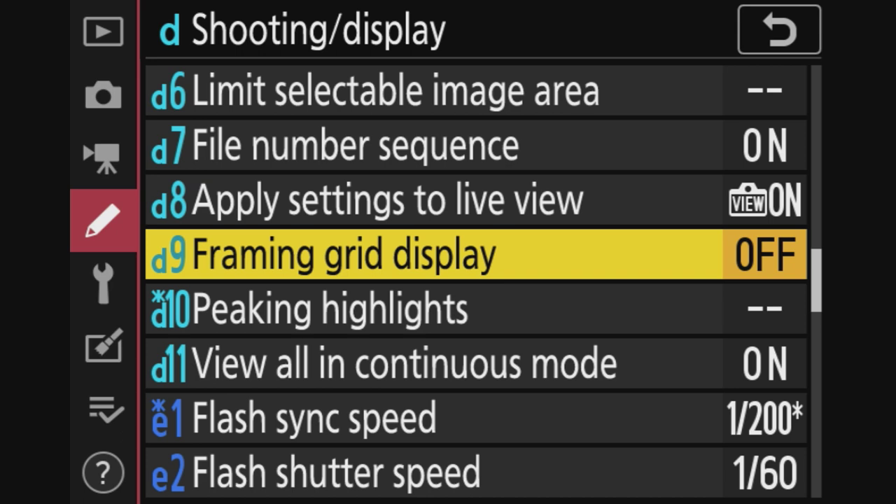
{"action": "key", "text": "Return"}
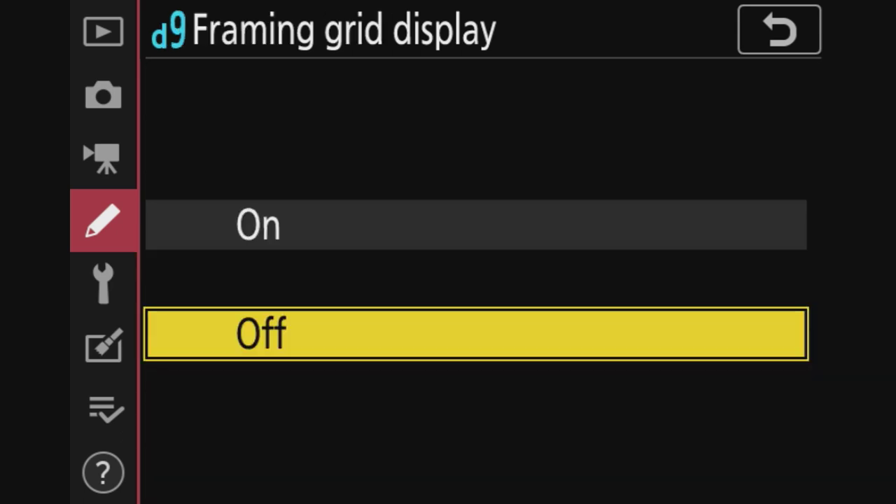
{"action": "key", "text": "Return"}
Set the Peaking level under Peaking highlights to 2 (standard).
{"action": "left_click", "coordinate": [476, 308]}
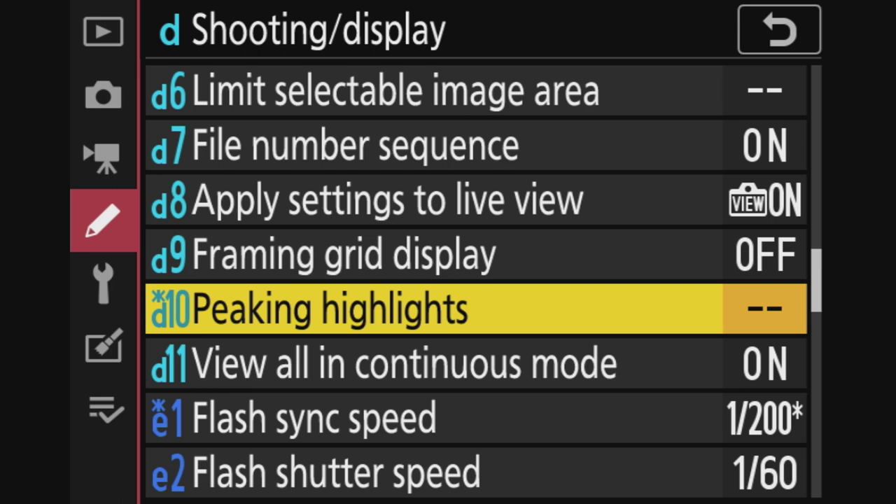
{"action": "key", "text": "Return"}
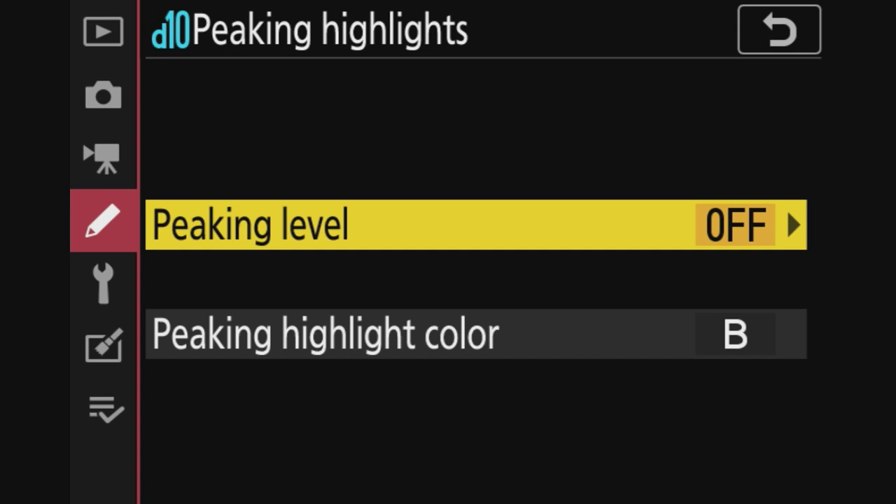
{"action": "key", "text": "Return"}
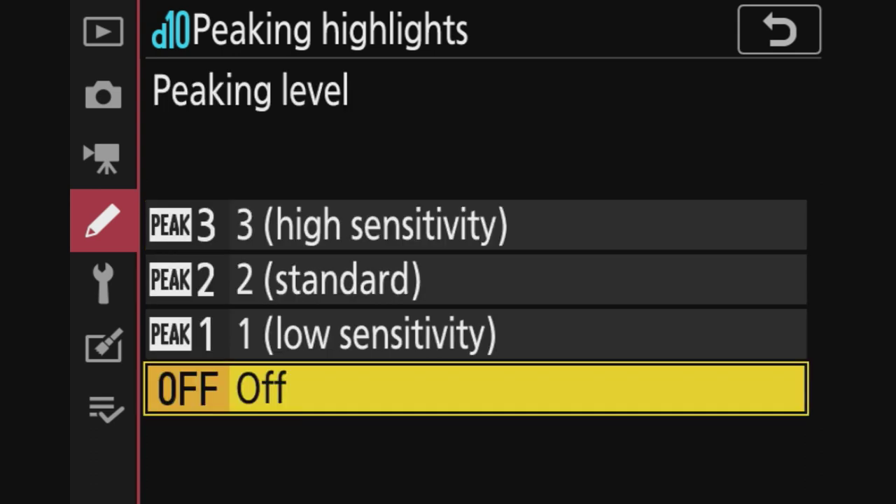
{"action": "key", "text": "Up"}
{"action": "key", "text": "Up"}
{"action": "key", "text": "Return"}
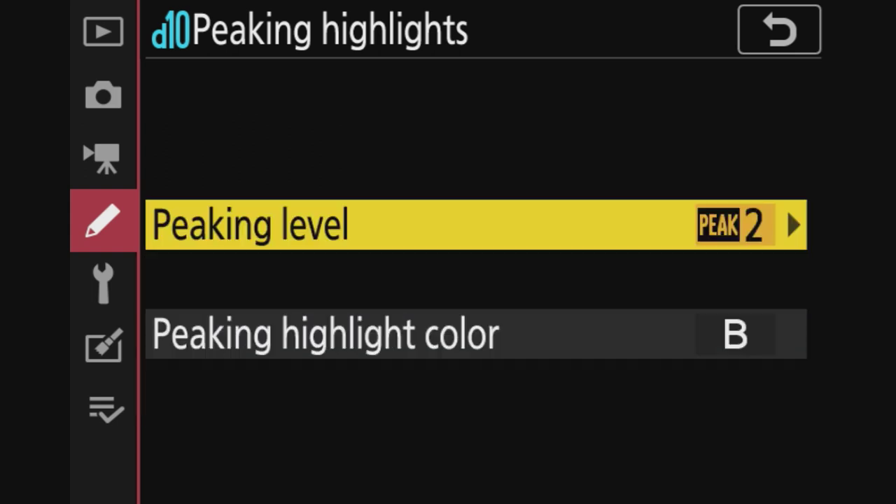
Look through the Peaking highlight color options and confirm Blue.
{"action": "key", "text": "Down"}
{"action": "key", "text": "Return"}
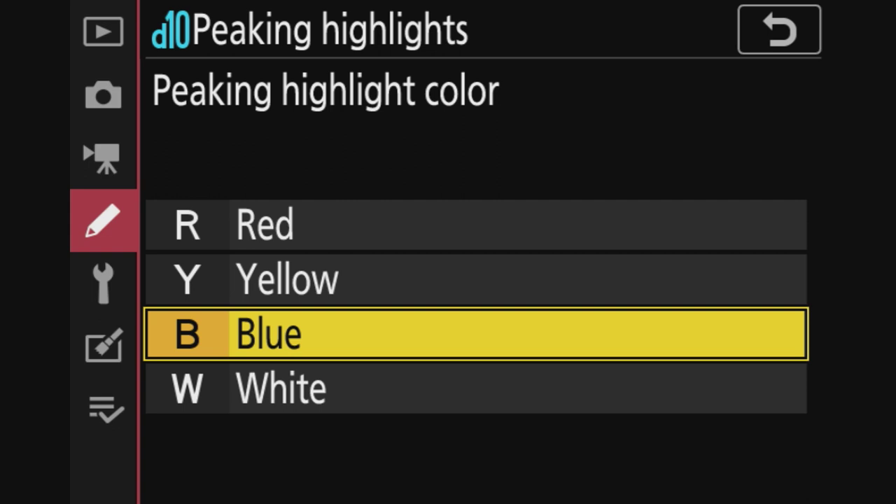
{"action": "key", "text": "Down"}
{"action": "key", "text": "Up"}
{"action": "key", "text": "Up"}
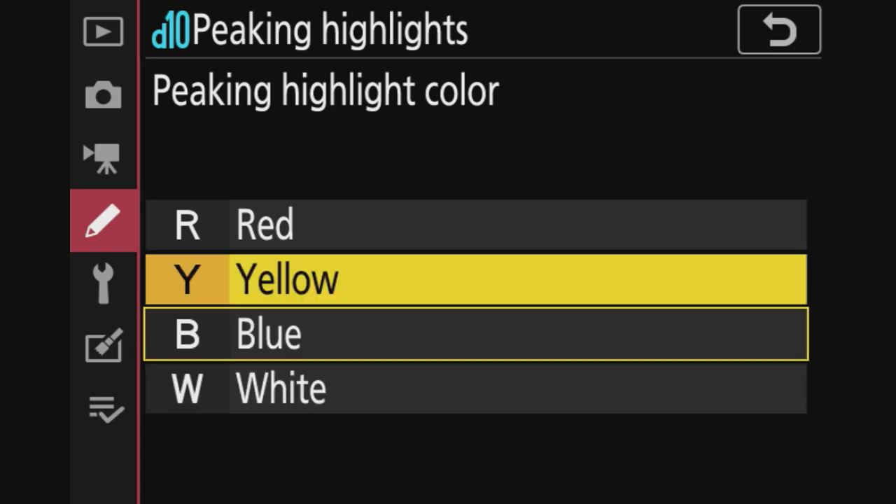
{"action": "left_click", "coordinate": [476, 225]}
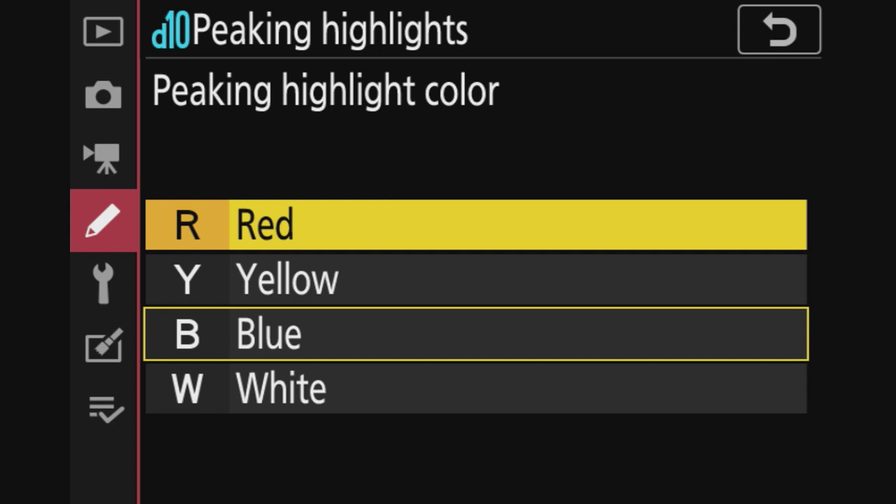
{"action": "left_click", "coordinate": [476, 279]}
{"action": "left_click", "coordinate": [476, 334]}
{"action": "key", "text": "Return"}
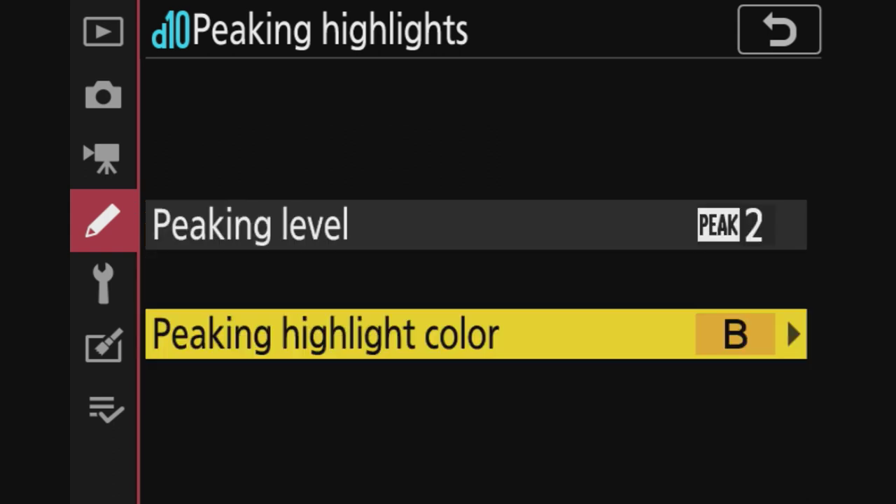
Open View all in continuous mode and confirm it as On.
{"action": "key", "text": "Escape"}
{"action": "left_click", "coordinate": [476, 364]}
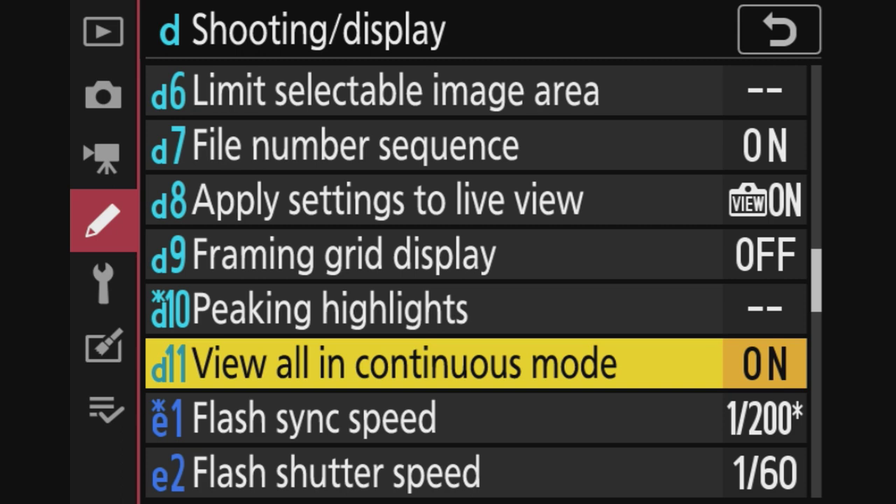
{"action": "key", "text": "Return"}
{"action": "key", "text": "Return"}
Open Flash sync speed in the Bracketing/flash group and confirm 1/200 s (Auto FP).
{"action": "key", "text": "Down"}
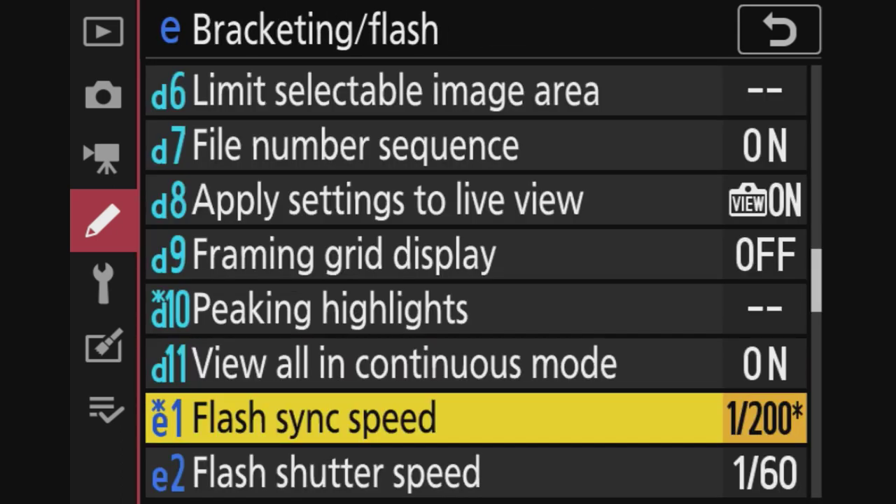
{"action": "key", "text": "Return"}
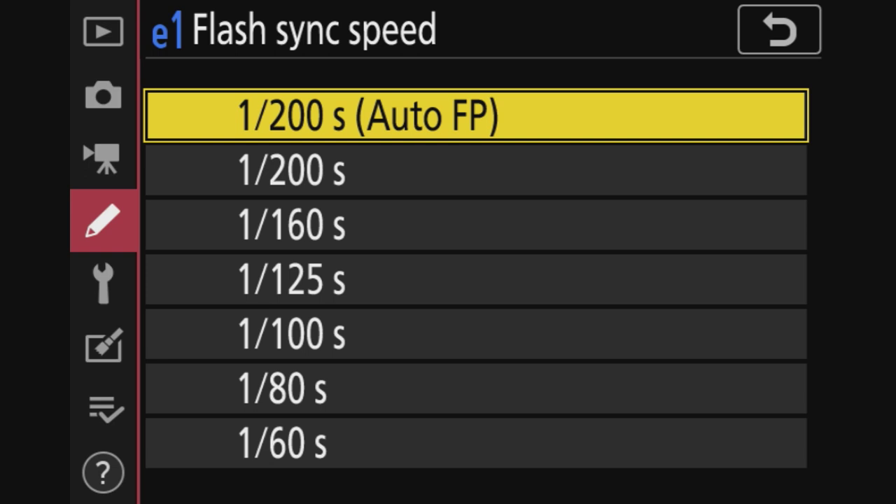
{"action": "key", "text": "Return"}
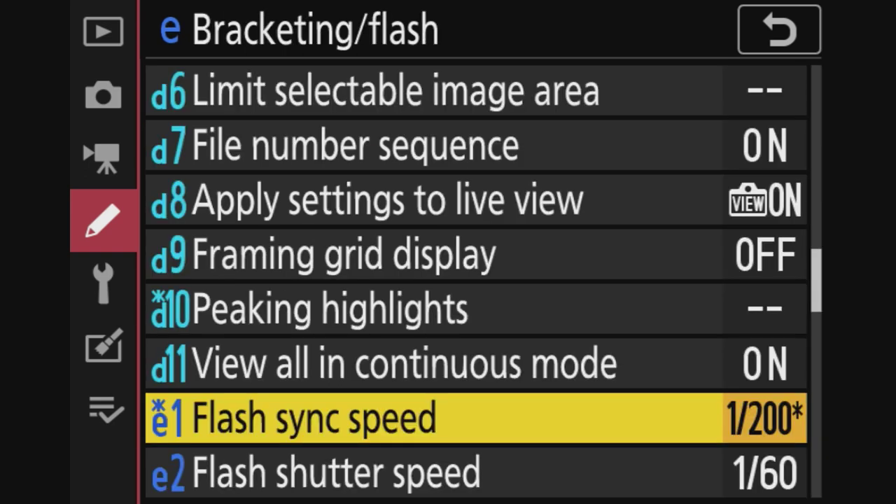
Look through the remaining Bracketing/flash settings and the Controls settings, up to the start of the Movie group.
{"action": "key", "text": "Down"}
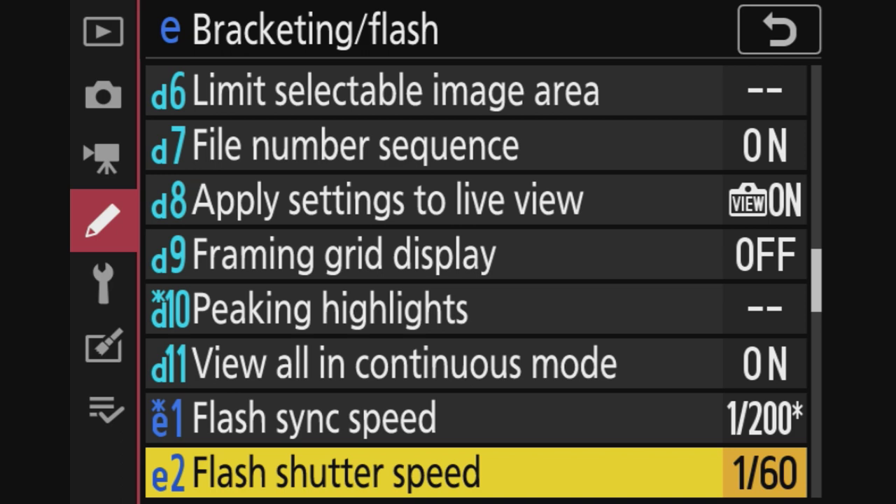
{"action": "key", "text": "Down"}
{"action": "key", "text": "Down"}
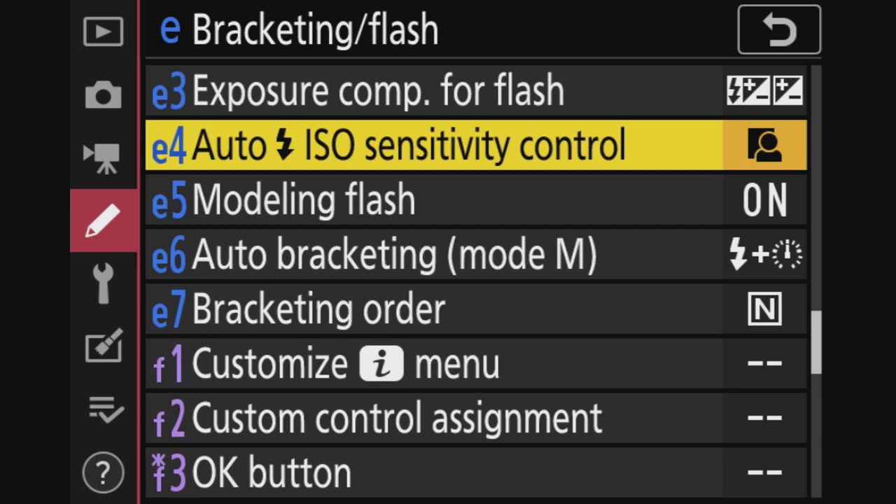
{"action": "key", "text": "Down"}
{"action": "key", "text": "Down"}
{"action": "key", "text": "Down"}
{"action": "key", "text": "Down"}
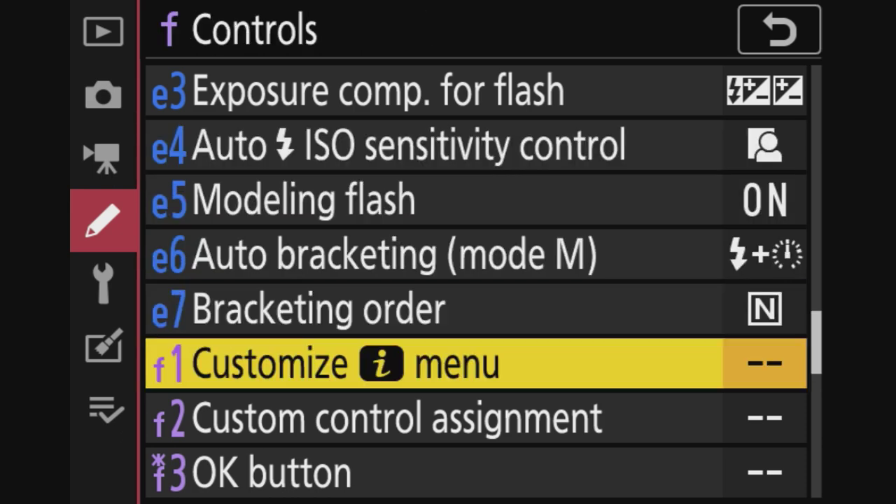
{"action": "key", "text": "Down"}
{"action": "key", "text": "Down"}
{"action": "key", "text": "Down"}
{"action": "key", "text": "Down"}
{"action": "key", "text": "Down"}
{"action": "key", "text": "Down"}
{"action": "key", "text": "Down"}
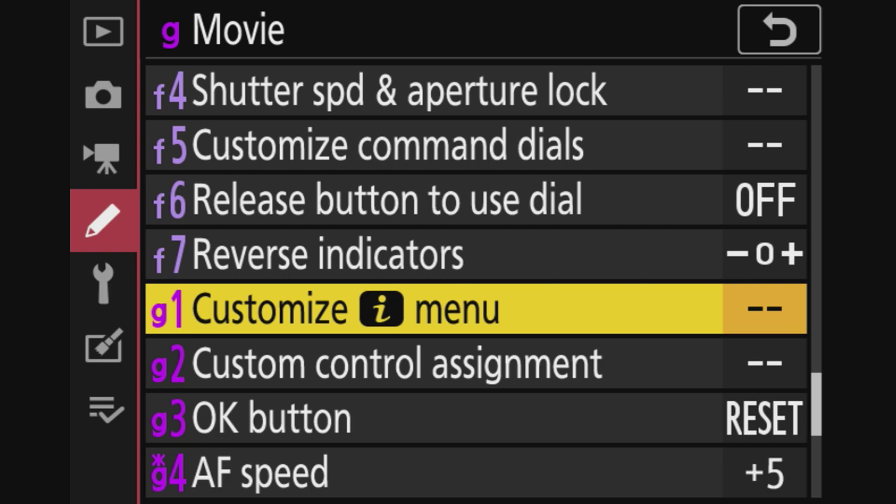
Go back to Customize i menu in the Controls group and view its assigned items.
{"action": "key", "text": "Up"}
{"action": "key", "text": "Up"}
{"action": "key", "text": "Up"}
{"action": "key", "text": "Up"}
{"action": "key", "text": "Up"}
{"action": "key", "text": "Up"}
{"action": "key", "text": "Up"}
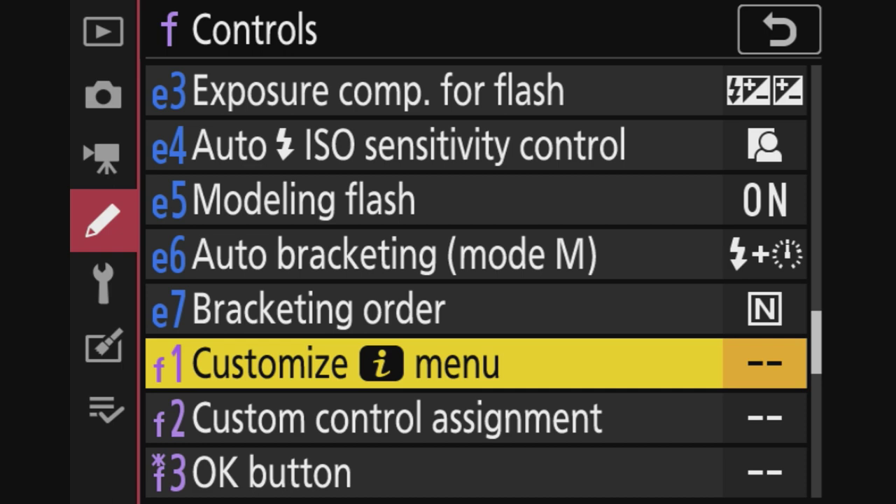
{"action": "key", "text": "Return"}
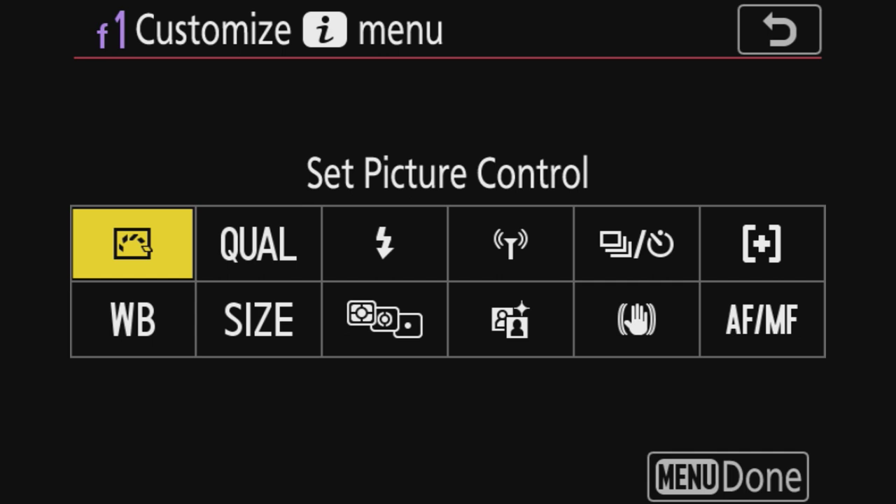
{"action": "key", "text": "Escape"}
View the items of Customize i menu in the Movie group, including the Focus mode slot, and leave the screen.
{"action": "key", "text": "Down"}
{"action": "key", "text": "Down"}
{"action": "key", "text": "Down"}
{"action": "key", "text": "Down"}
{"action": "key", "text": "Down"}
{"action": "key", "text": "Down"}
{"action": "key", "text": "Down"}
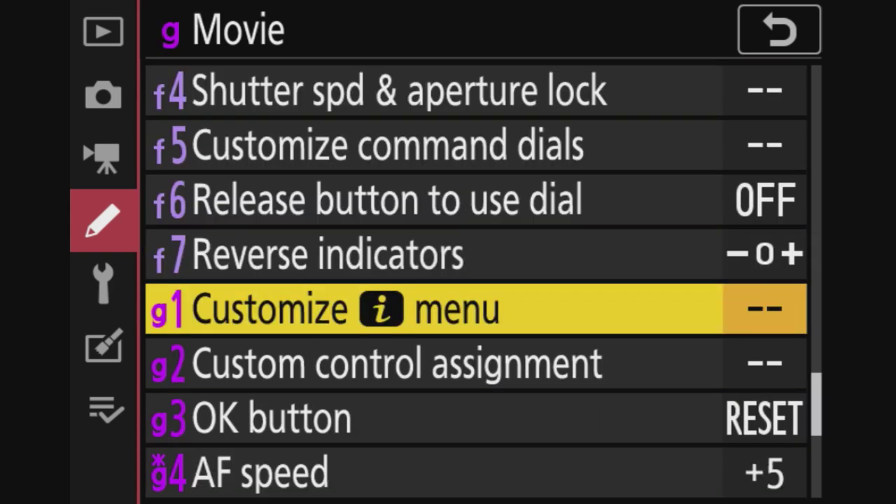
{"action": "key", "text": "Return"}
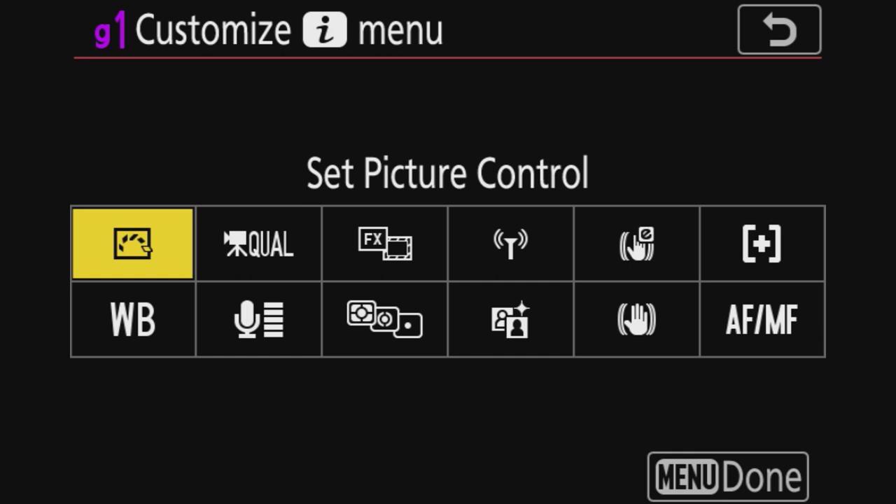
{"action": "left_click", "coordinate": [761, 318]}
{"action": "left_click", "coordinate": [779, 30]}
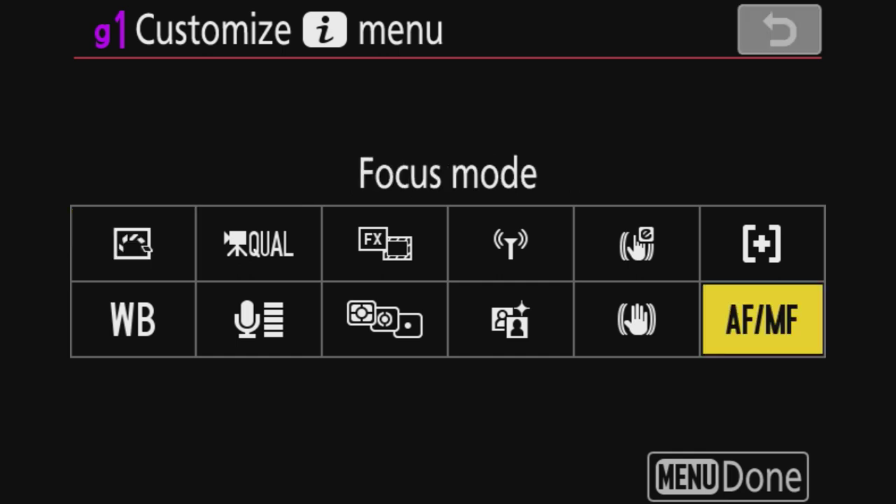
Look at the OK button options in the Movie group and confirm Select center focus point.
{"action": "key", "text": "Down"}
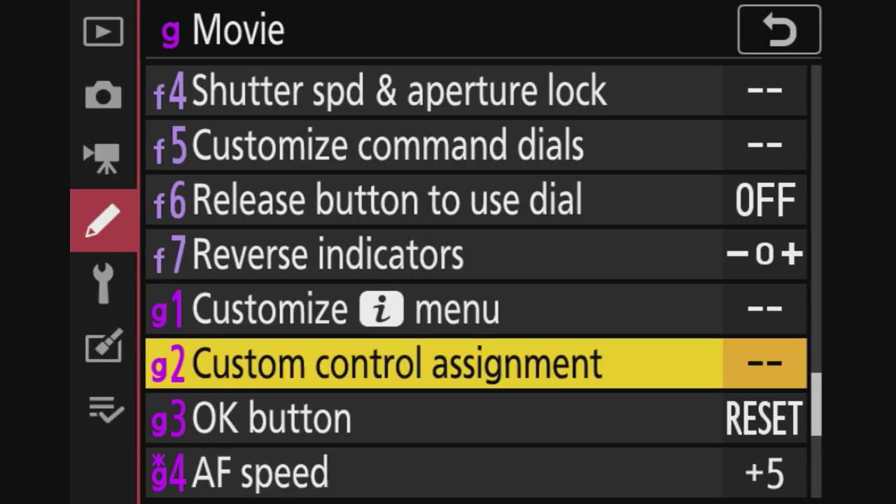
{"action": "key", "text": "Down"}
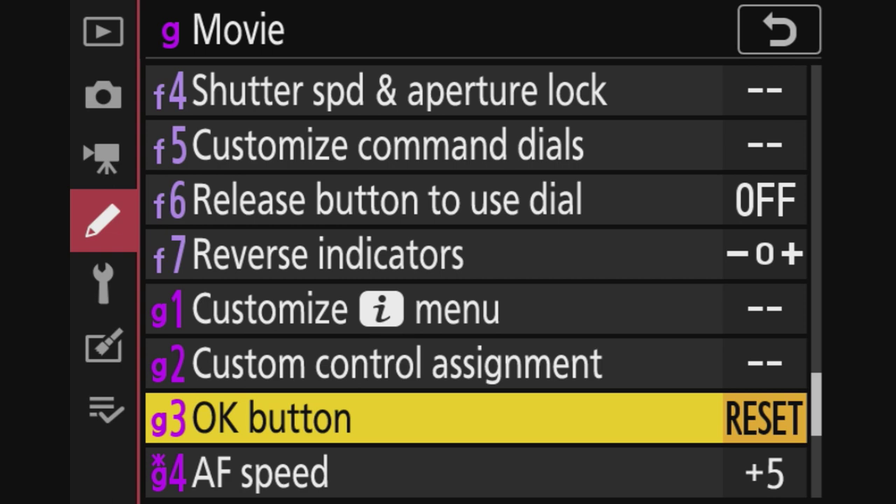
{"action": "key", "text": "Return"}
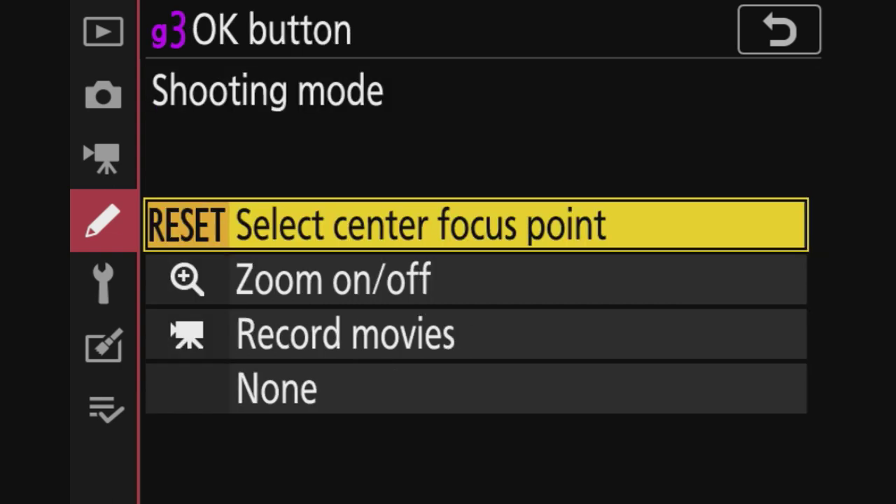
{"action": "key", "text": "Down"}
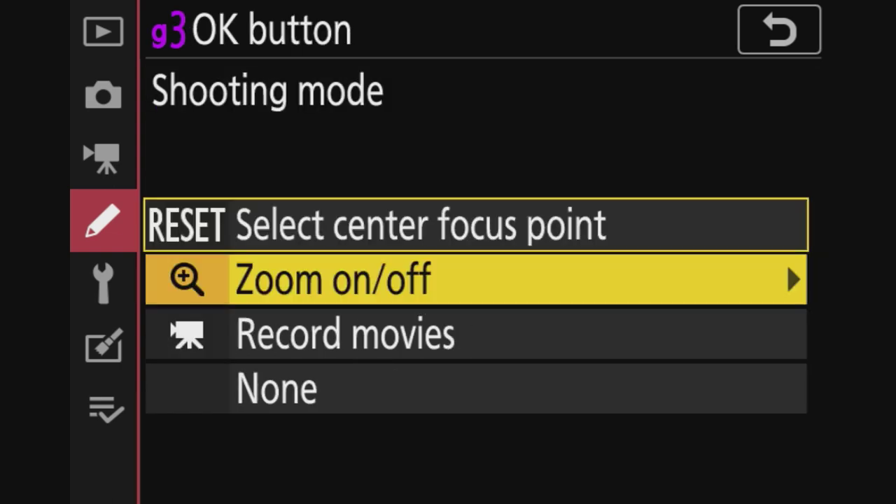
{"action": "key", "text": "Up"}
{"action": "key", "text": "Return"}
Open AF speed in the Movie group and confirm +5 with When to apply as Always.
{"action": "key", "text": "Down"}
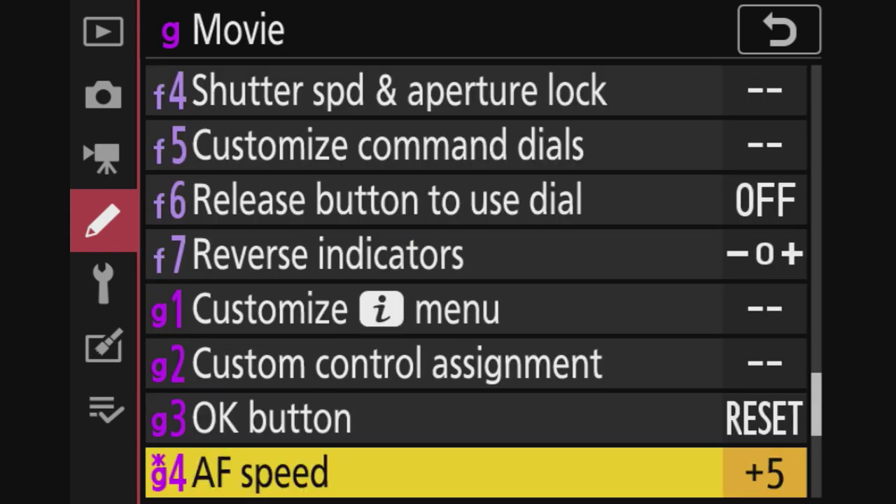
{"action": "key", "text": "Return"}
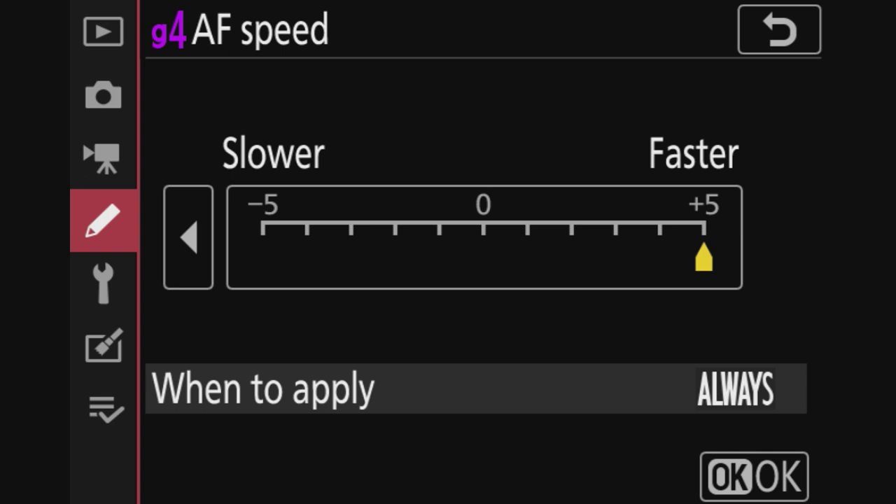
{"action": "key", "text": "Return"}
Open AF tracking sensitivity in the Movie group and confirm 1 on the High side.
{"action": "key", "text": "Down"}
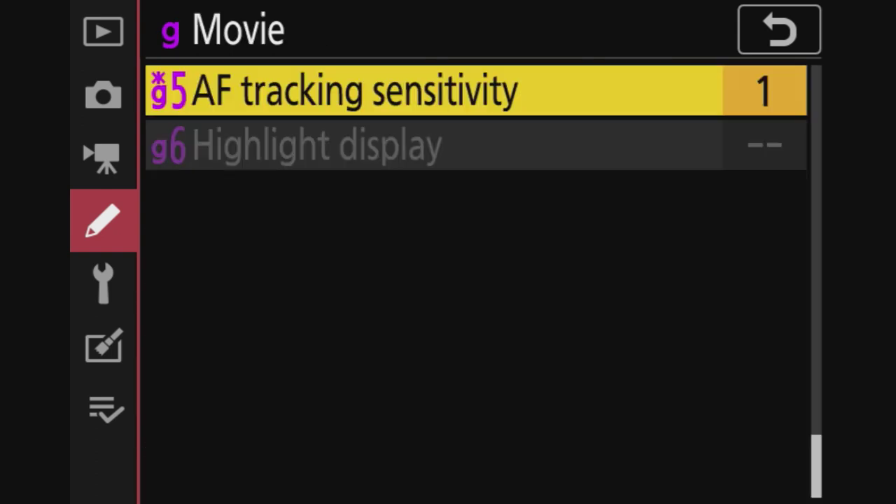
{"action": "key", "text": "Right"}
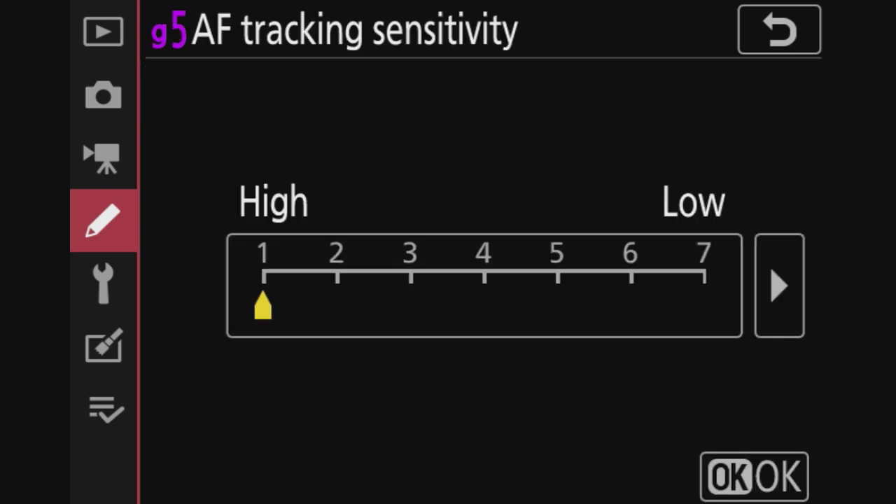
{"action": "key", "text": "Return"}
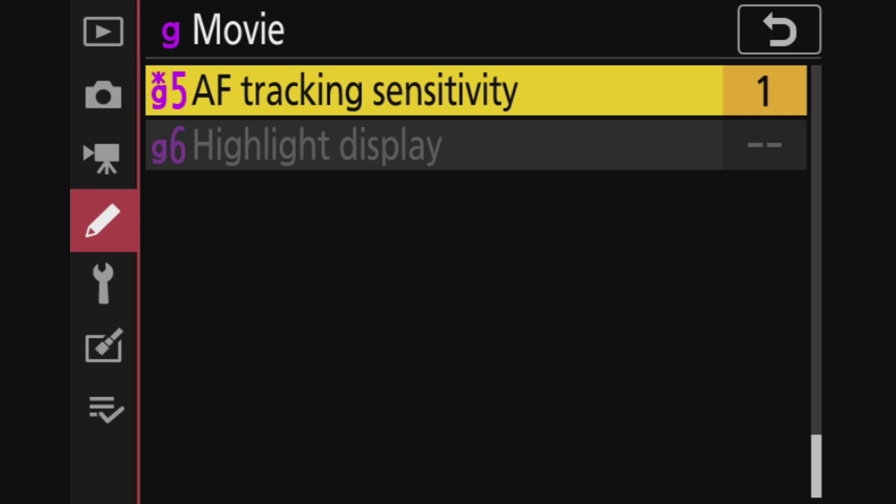
Leave the Custom Setting Menu and enter the Setup Menu's list of settings.
{"action": "key", "text": "Left"}
{"action": "key", "text": "Left"}
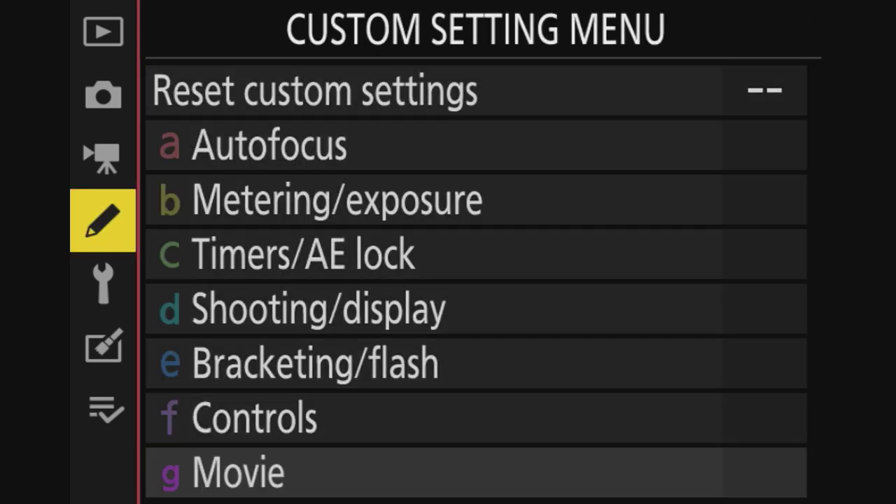
{"action": "key", "text": "Right"}
{"action": "key", "text": "Left"}
{"action": "key", "text": "Down"}
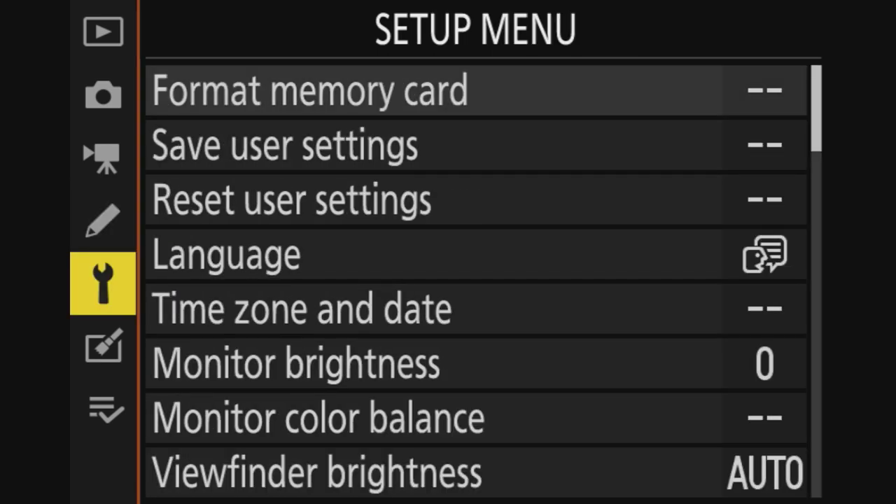
{"action": "key", "text": "Right"}
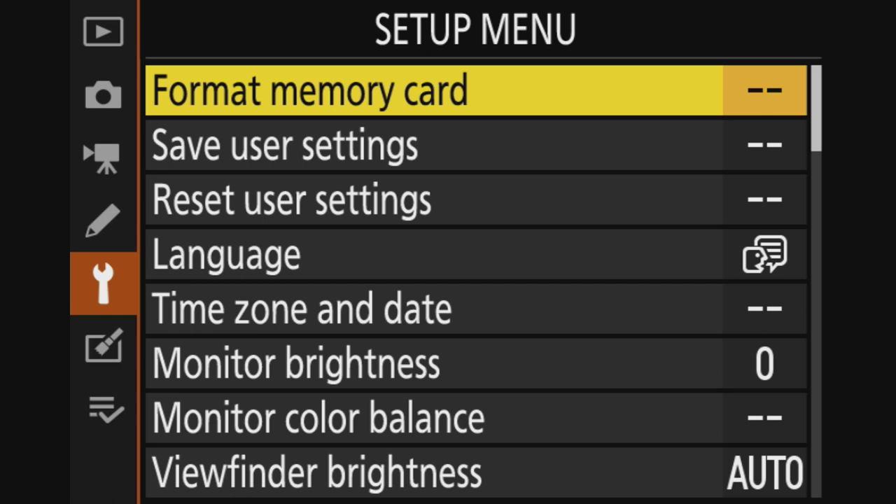
Open Language in the Setup Menu and confirm English.
{"action": "key", "text": "Down"}
{"action": "key", "text": "Down"}
{"action": "key", "text": "Down"}
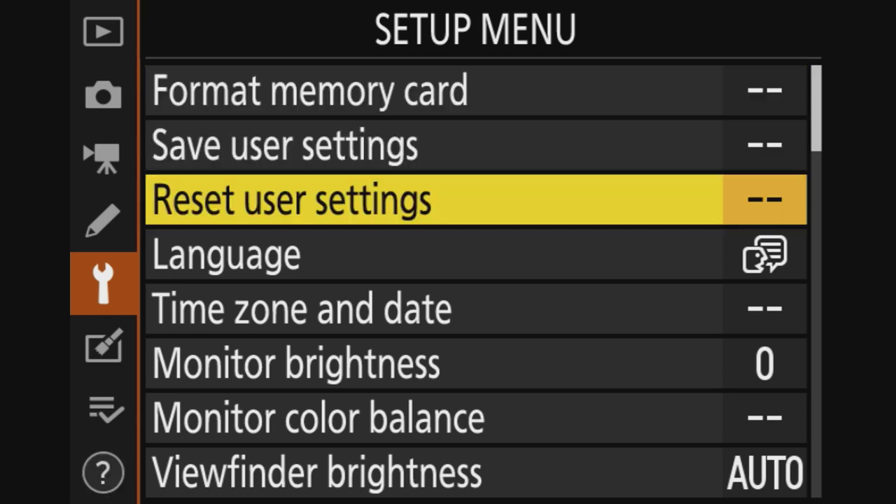
{"action": "key", "text": "Right"}
{"action": "key", "text": "Down"}
{"action": "key", "text": "Down"}
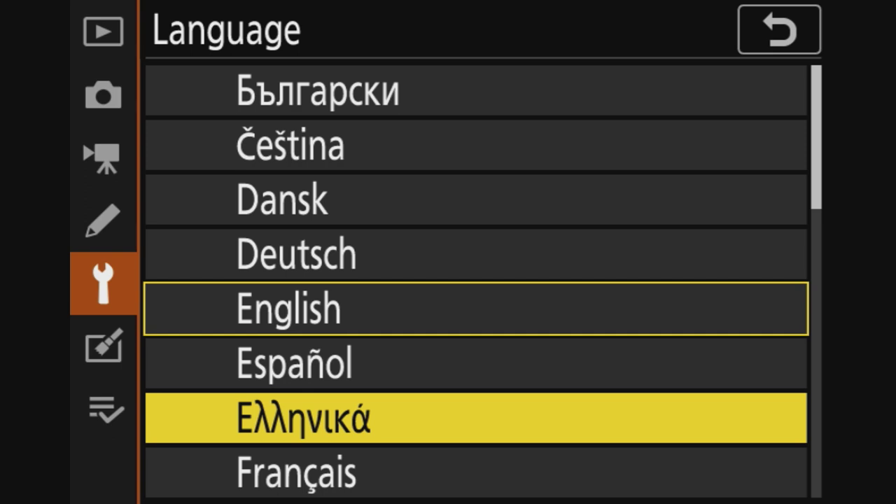
{"action": "key", "text": "Up"}
{"action": "key", "text": "Up"}
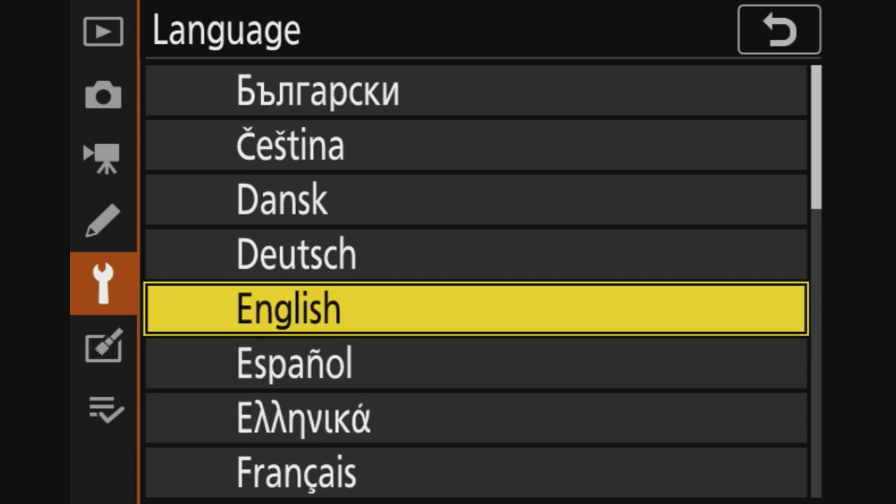
{"action": "key", "text": "Return"}
View the Time zone and date settings and return to the Setup Menu.
{"action": "key", "text": "Down"}
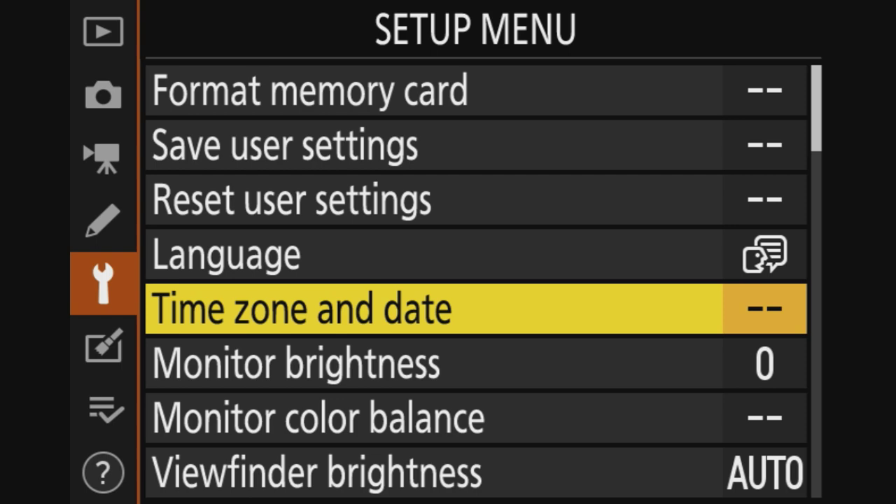
{"action": "key", "text": "Return"}
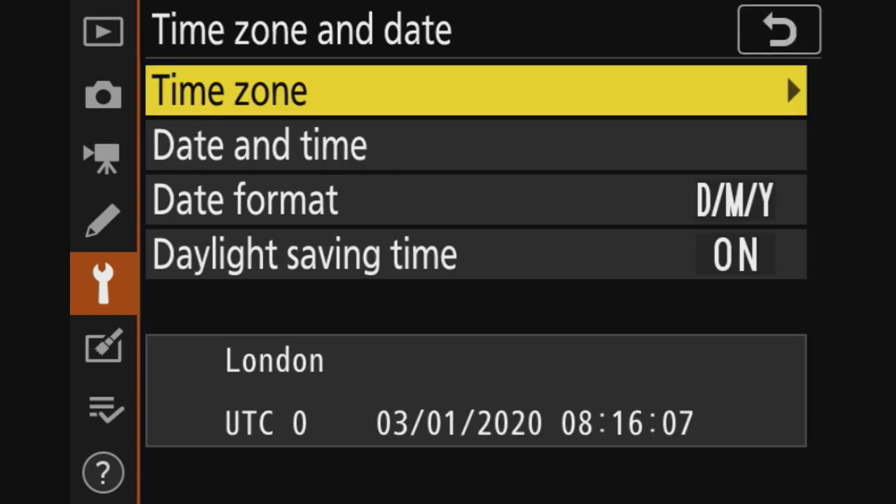
{"action": "key", "text": "Left"}
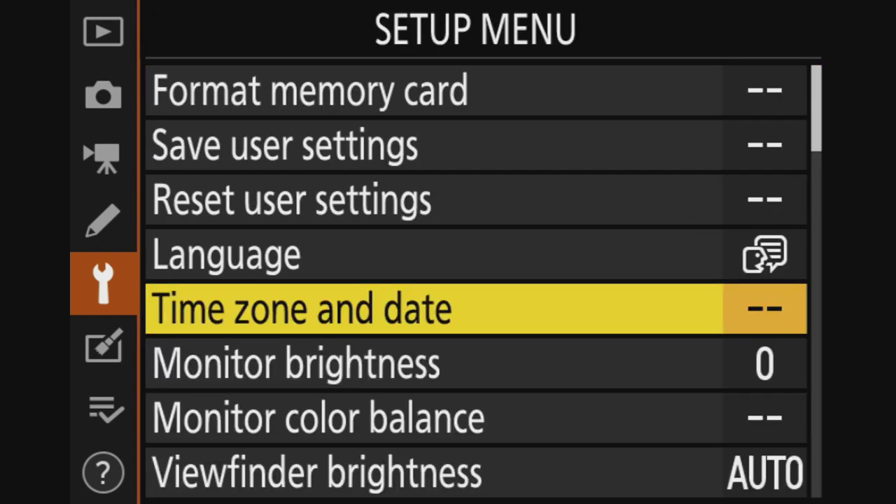
Look through the Setup Menu settings from Monitor brightness to Image Dust Off ref photo.
{"action": "key", "text": "Down"}
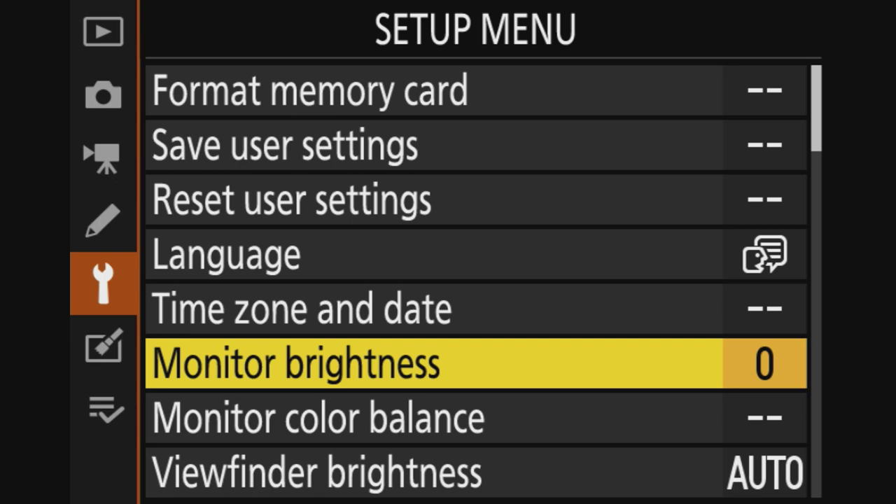
{"action": "key", "text": "Down"}
{"action": "key", "text": "Down"}
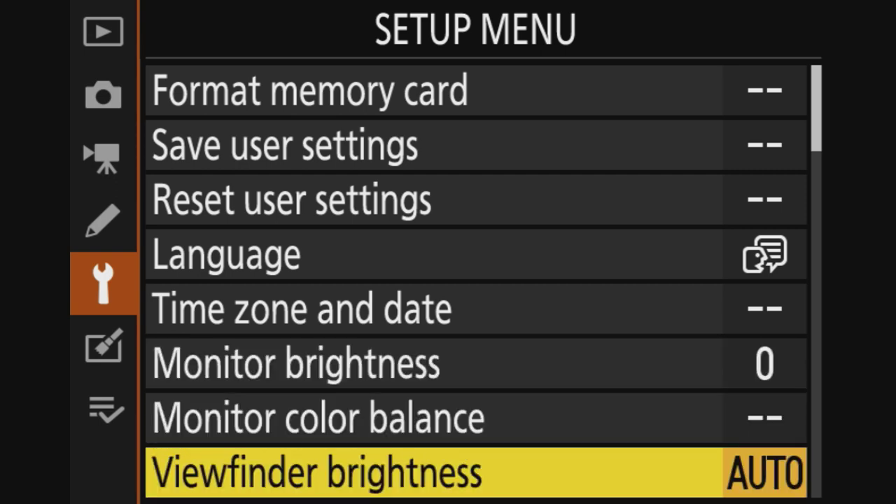
{"action": "key", "text": "Down"}
{"action": "key", "text": "Down"}
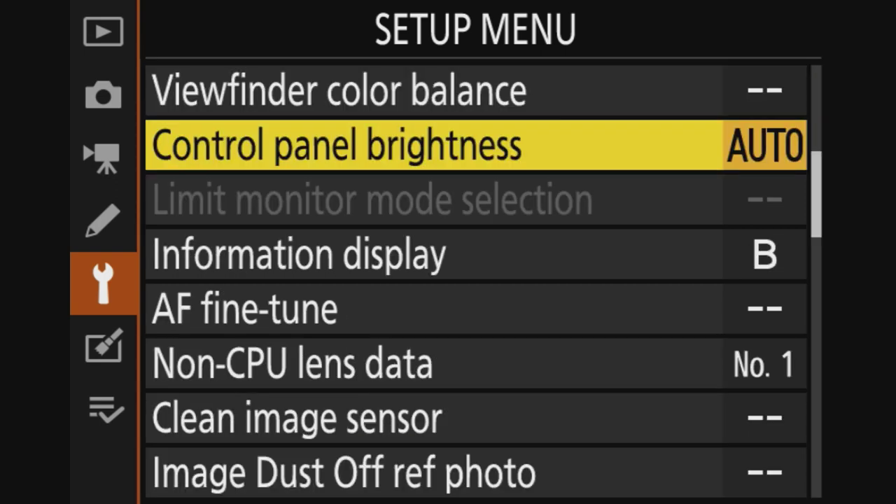
{"action": "key", "text": "Down"}
{"action": "key", "text": "Down"}
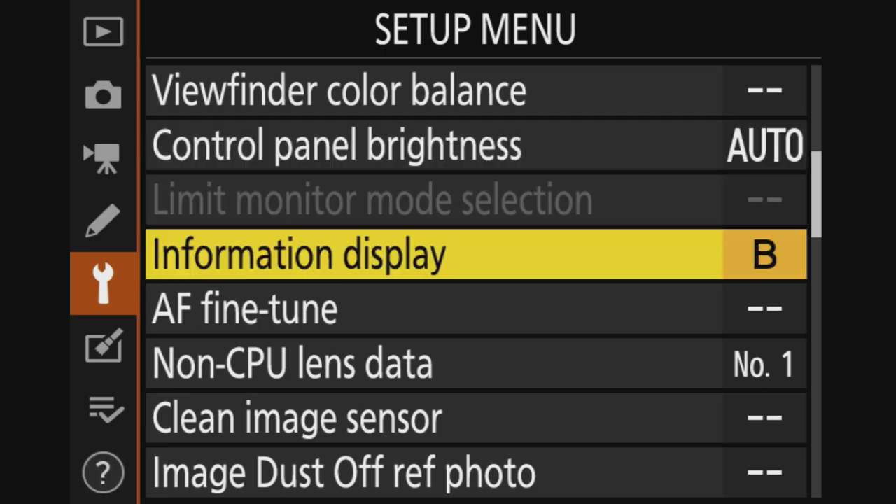
{"action": "key", "text": "Down"}
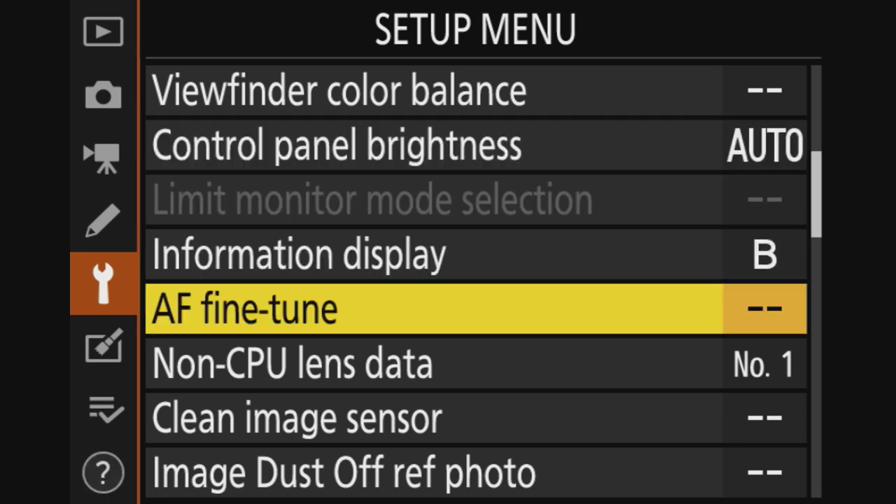
{"action": "key", "text": "Down"}
{"action": "key", "text": "Down"}
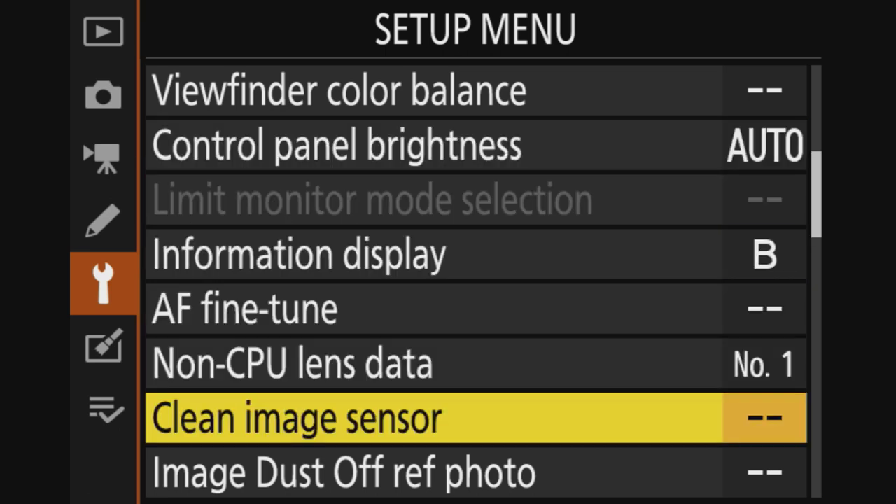
{"action": "key", "text": "Up"}
{"action": "key", "text": "Down"}
{"action": "key", "text": "Down"}
Leave the Setup Menu, glance at the Retouch Menu and enter My Menu's list of items.
{"action": "key", "text": "Left"}
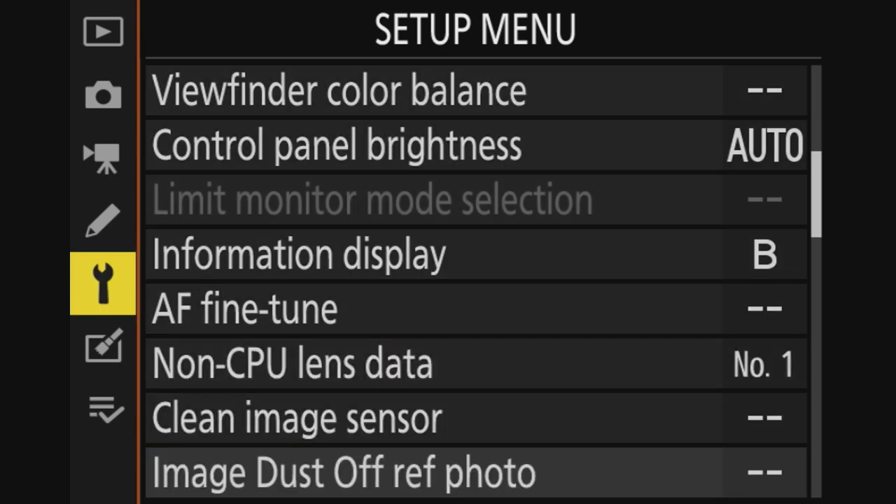
{"action": "key", "text": "Down"}
{"action": "key", "text": "Right"}
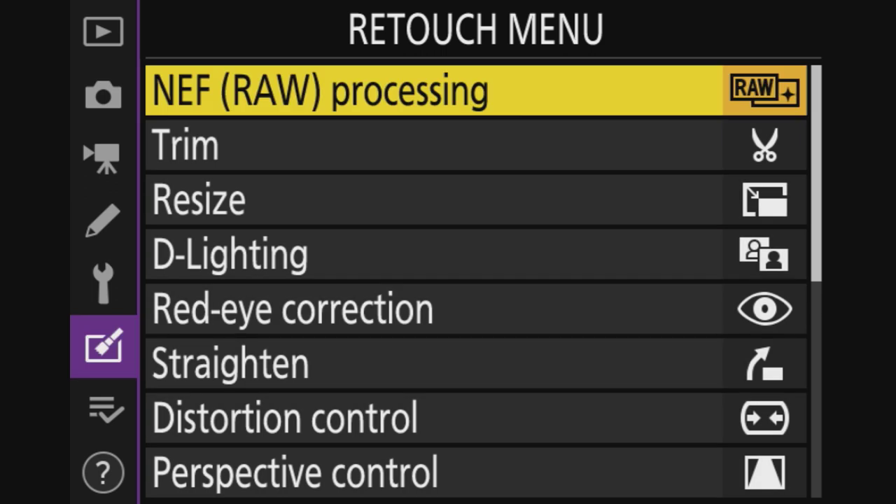
{"action": "key", "text": "Left"}
{"action": "key", "text": "Down"}
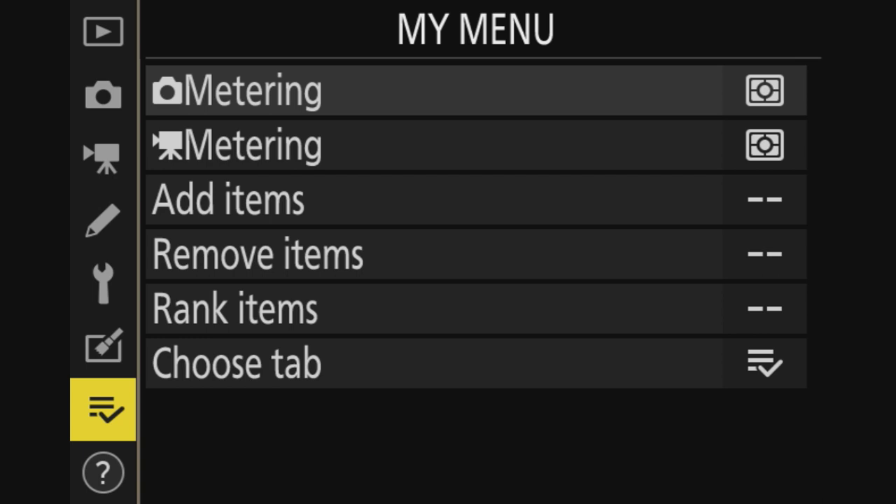
{"action": "key", "text": "Right"}
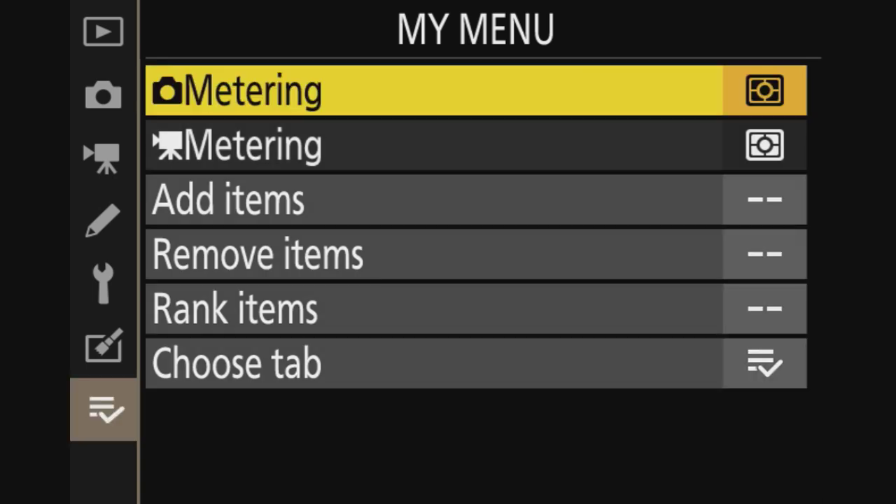
Add File naming from the Photo Shooting Menu to My Menu and confirm its place in the list.
{"action": "key", "text": "Down"}
{"action": "key", "text": "Up"}
{"action": "key", "text": "Down"}
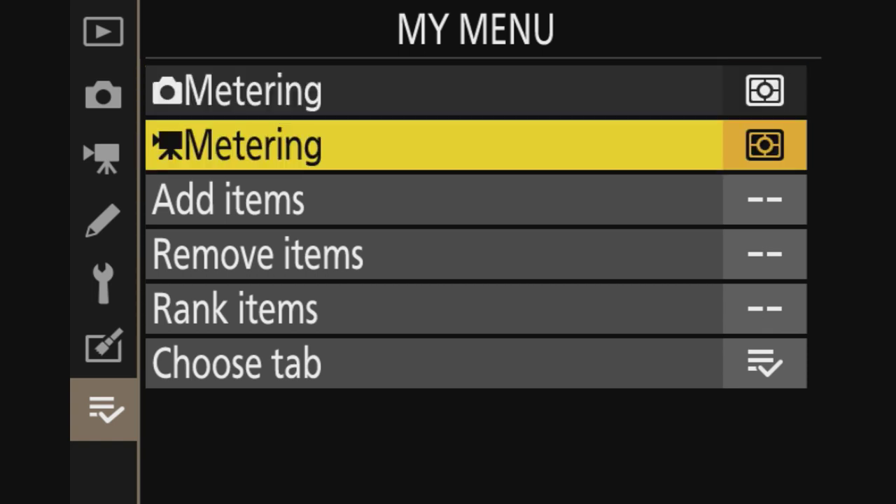
{"action": "key", "text": "Down"}
{"action": "key", "text": "Right"}
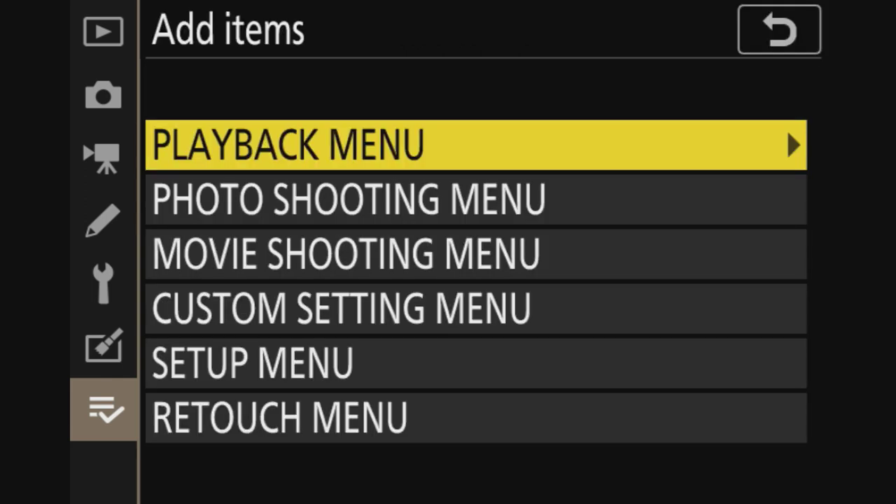
{"action": "key", "text": "Down"}
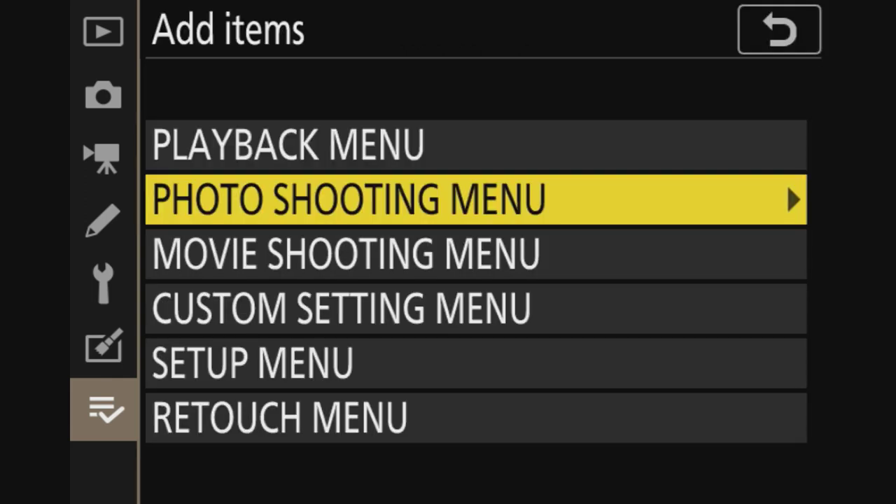
{"action": "key", "text": "Right"}
{"action": "key", "text": "Down"}
{"action": "key", "text": "Down"}
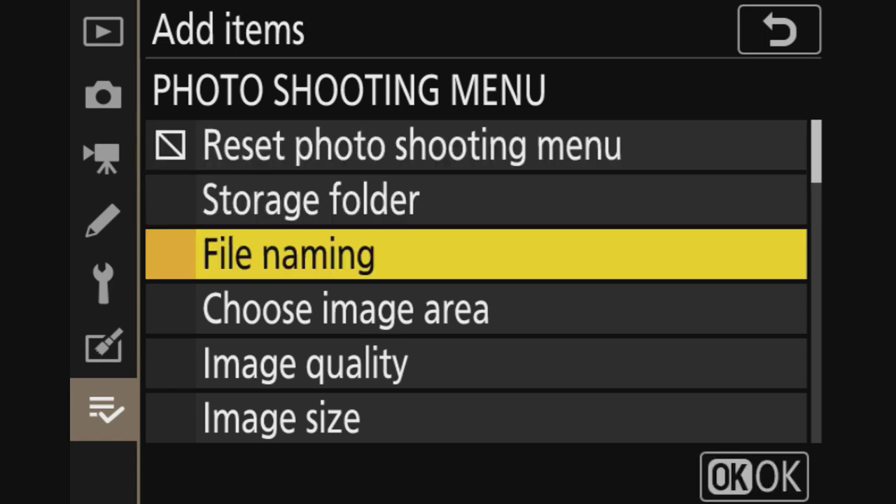
{"action": "key", "text": "Return"}
{"action": "key", "text": "Return"}
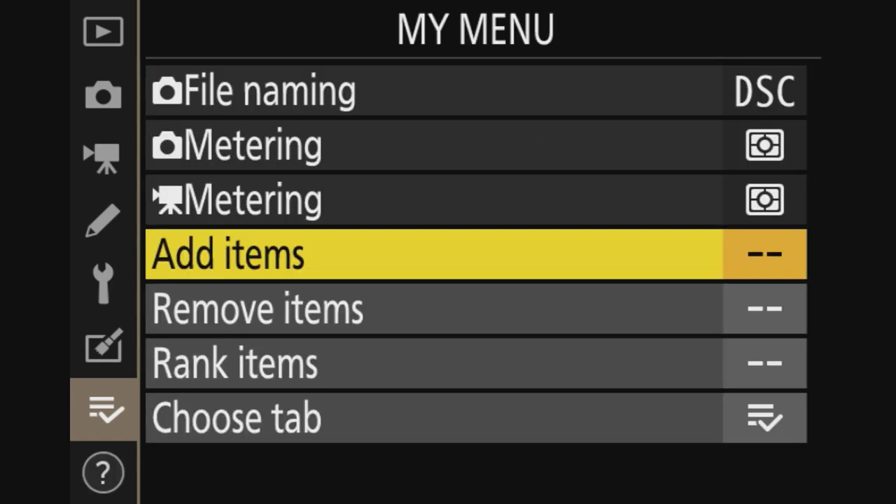
Review the items in My Menu, then view the Remove items list and return without selecting anything.
{"action": "key", "text": "Up"}
{"action": "key", "text": "Up"}
{"action": "key", "text": "Up"}
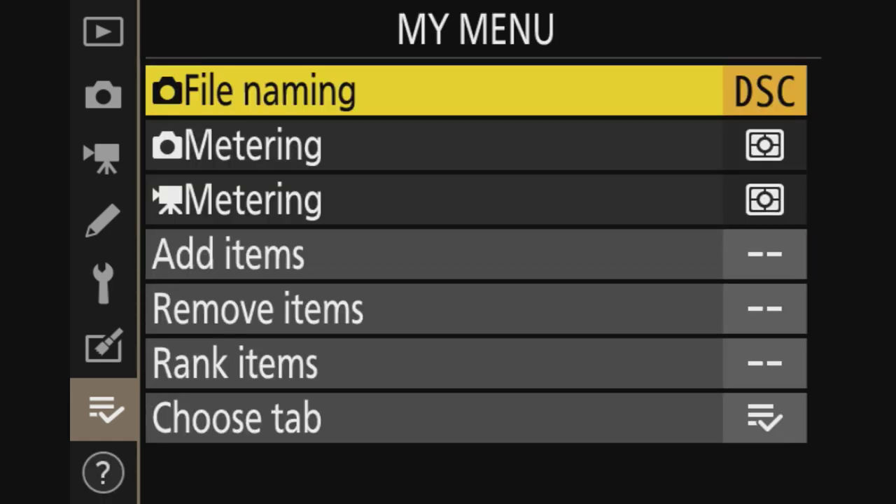
{"action": "key", "text": "Down"}
{"action": "key", "text": "Down"}
{"action": "key", "text": "Down"}
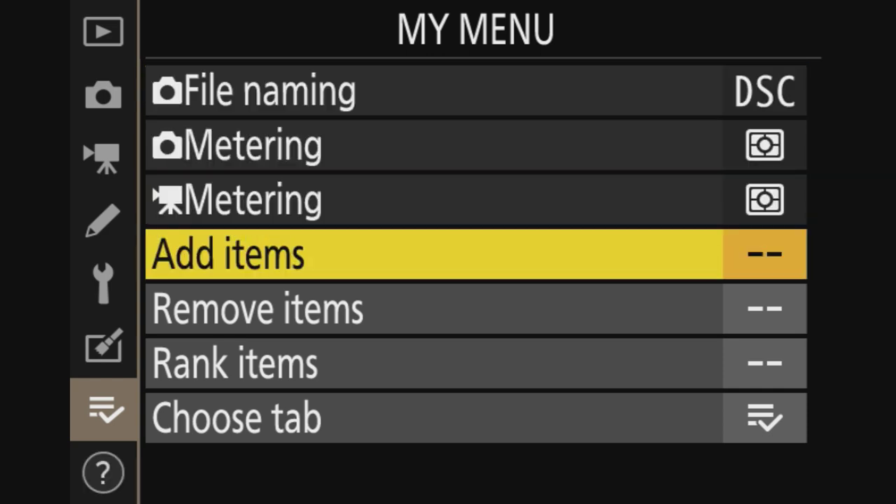
{"action": "key", "text": "Down"}
{"action": "key", "text": "Return"}
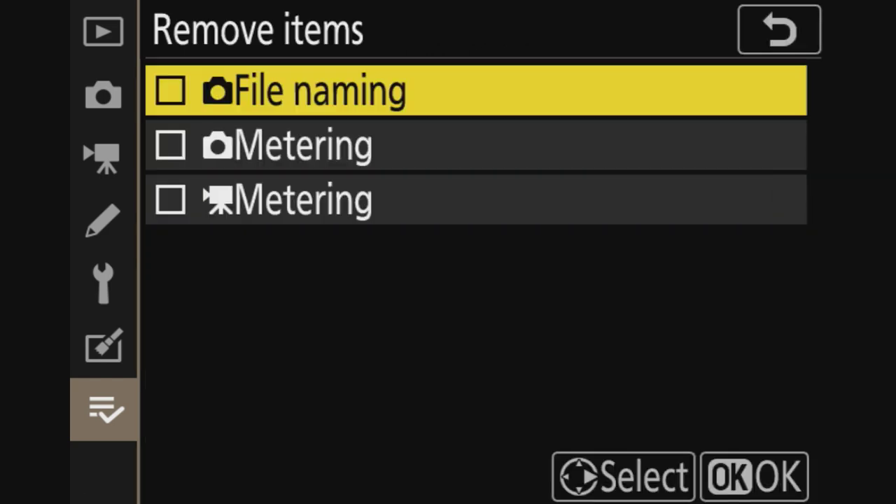
{"action": "key", "text": "Escape"}
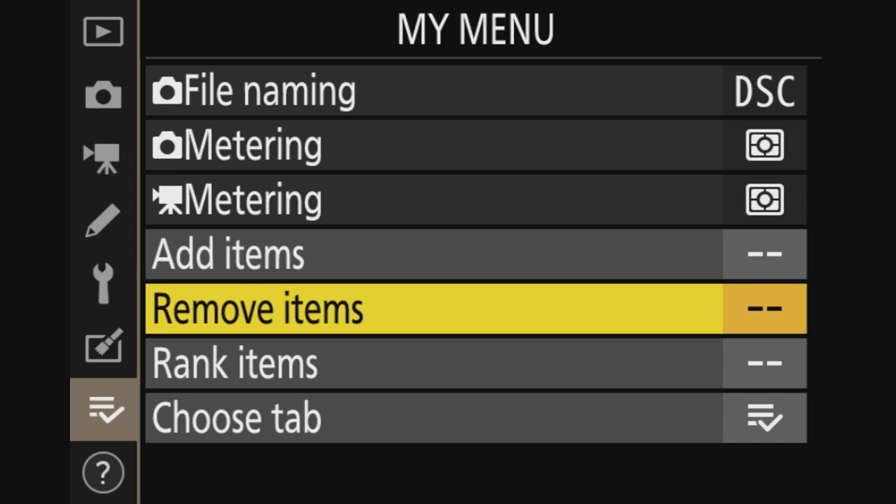
Remove File naming from My Menu and confirm the deletion.
{"action": "key", "text": "Return"}
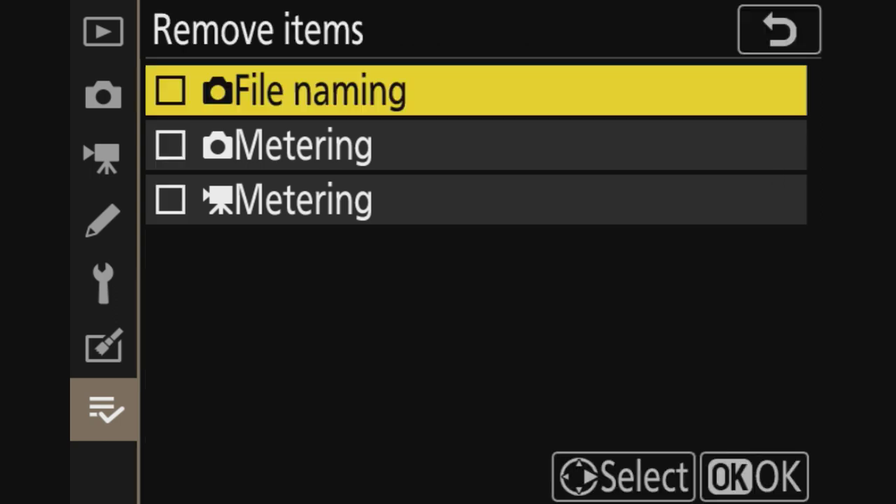
{"action": "key", "text": "Right"}
{"action": "key", "text": "Right"}
{"action": "key", "text": "Right"}
{"action": "key", "text": "Return"}
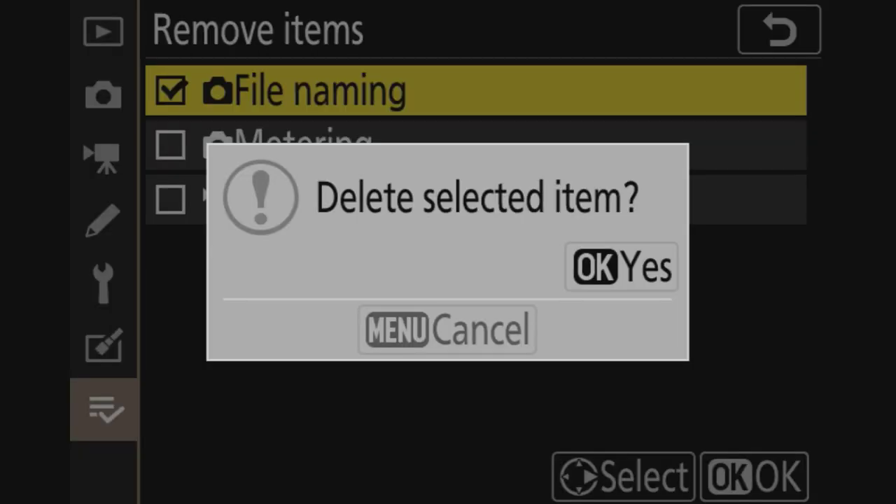
{"action": "key", "text": "Return"}
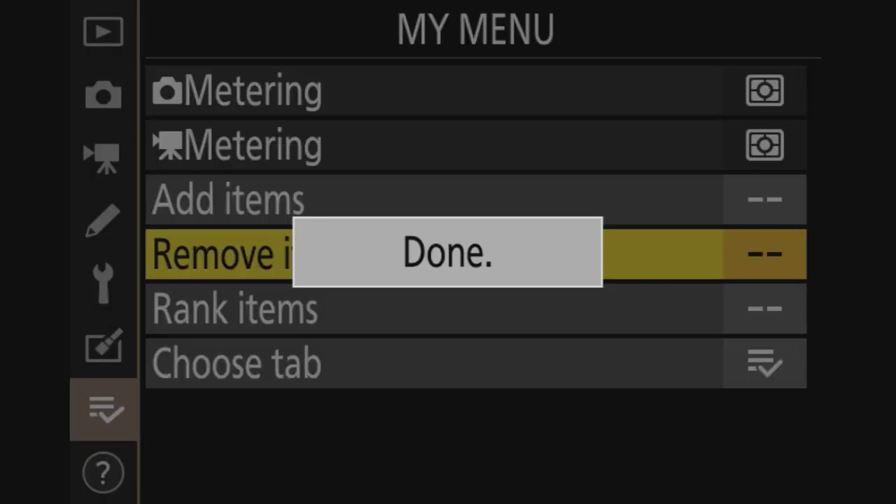
Leave My Menu and enter the Photo Shooting Menu's list of settings.
{"action": "key", "text": "Left"}
{"action": "key", "text": "Down"}
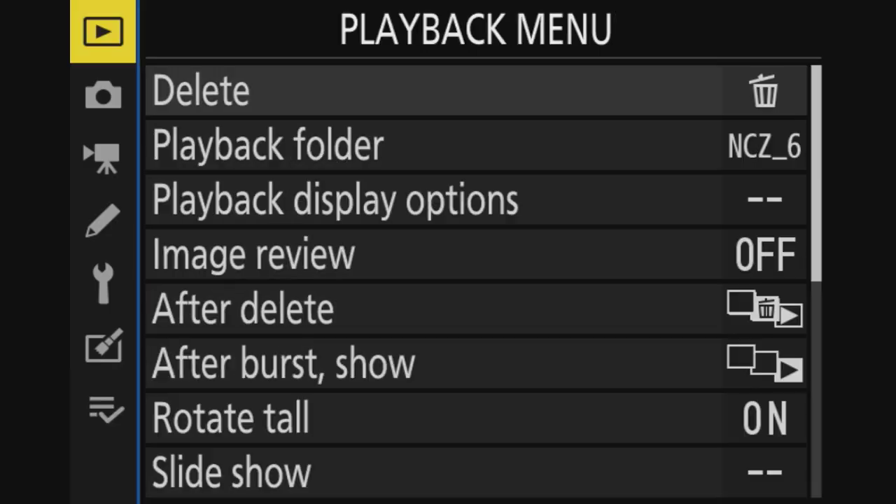
{"action": "key", "text": "Up"}
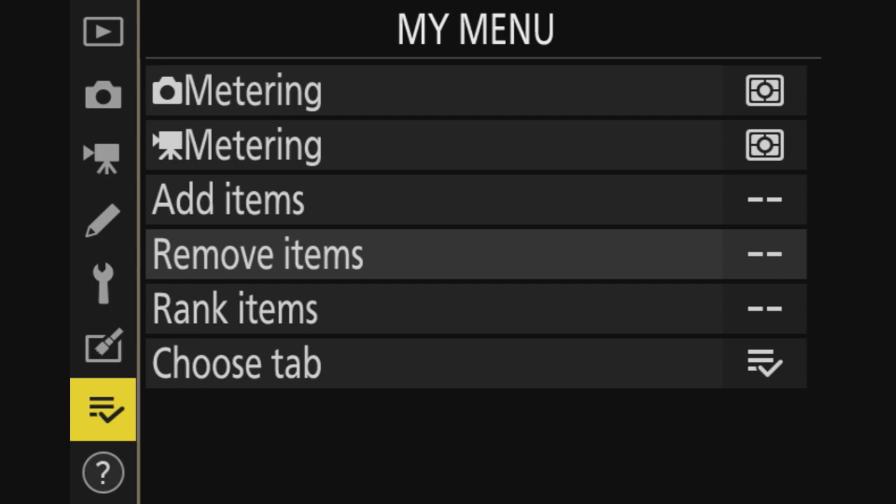
{"action": "key", "text": "Up"}
{"action": "key", "text": "Up"}
{"action": "key", "text": "Up"}
{"action": "key", "text": "Up"}
{"action": "key", "text": "Up"}
{"action": "key", "text": "Right"}
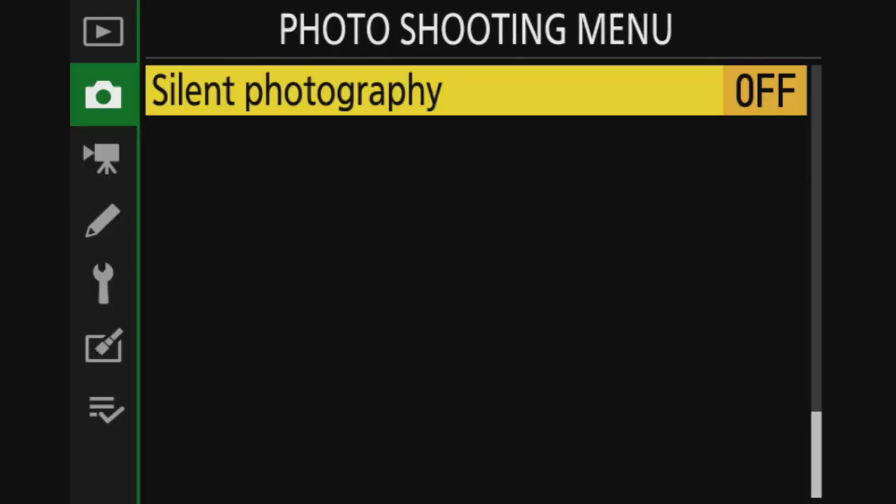
View the Photo Shooting Menu settings up from Silent photography and return to the menu categories.
{"action": "key", "text": "Left"}
{"action": "key", "text": "Right"}
{"action": "key", "text": "Up"}
{"action": "key", "text": "Up"}
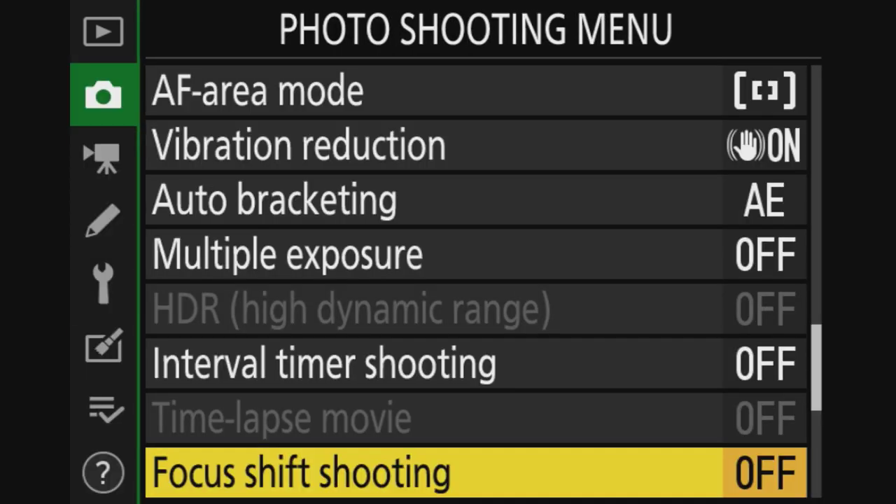
{"action": "key", "text": "Left"}
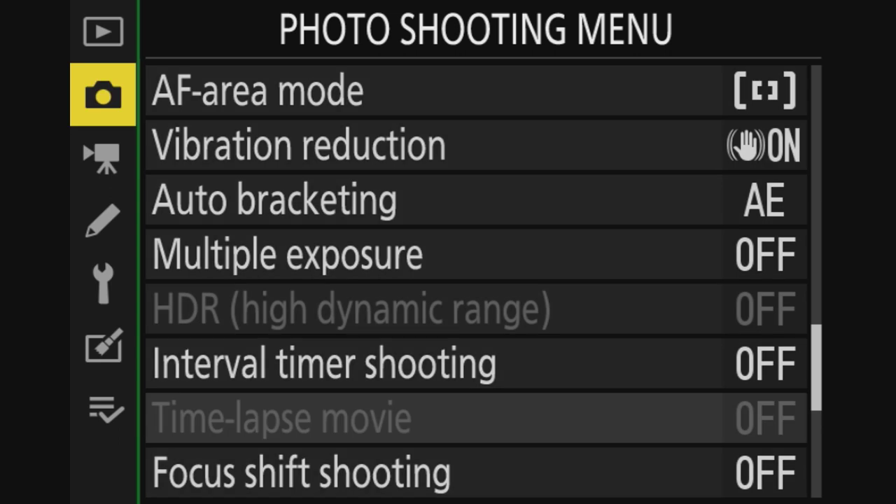